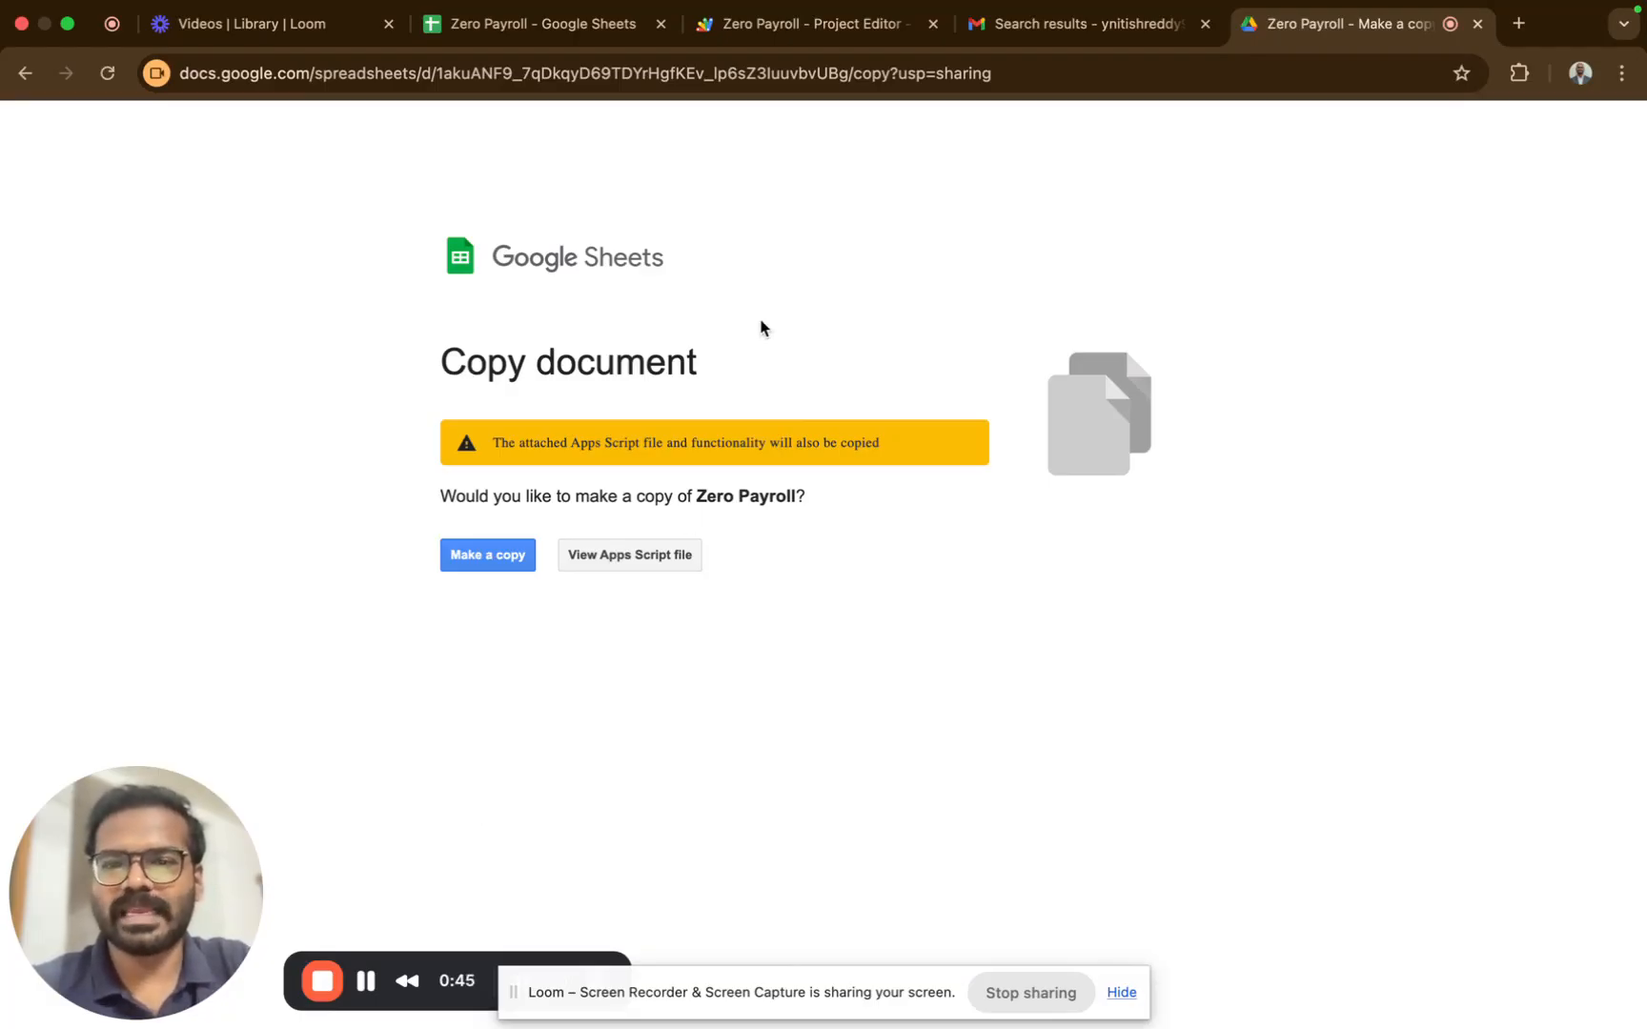
- Make a copy of the Zero Payroll spreadsheet and open its attached Apps Script project
left_click(482, 561)
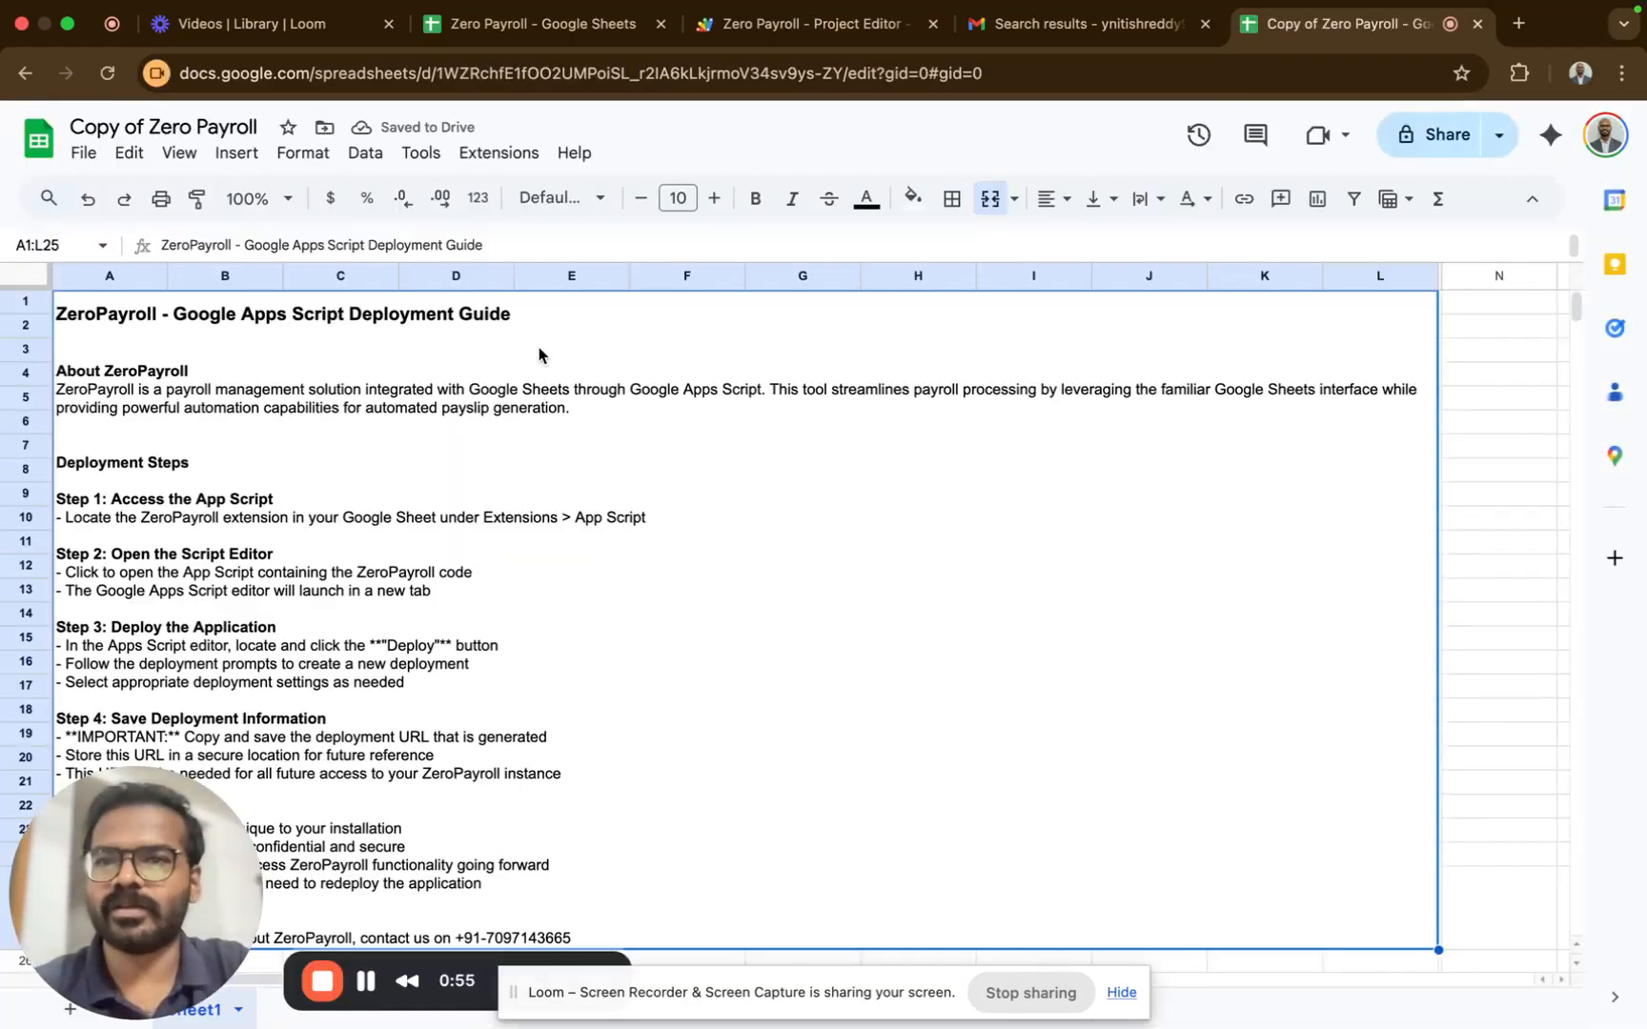
left_click(505, 160)
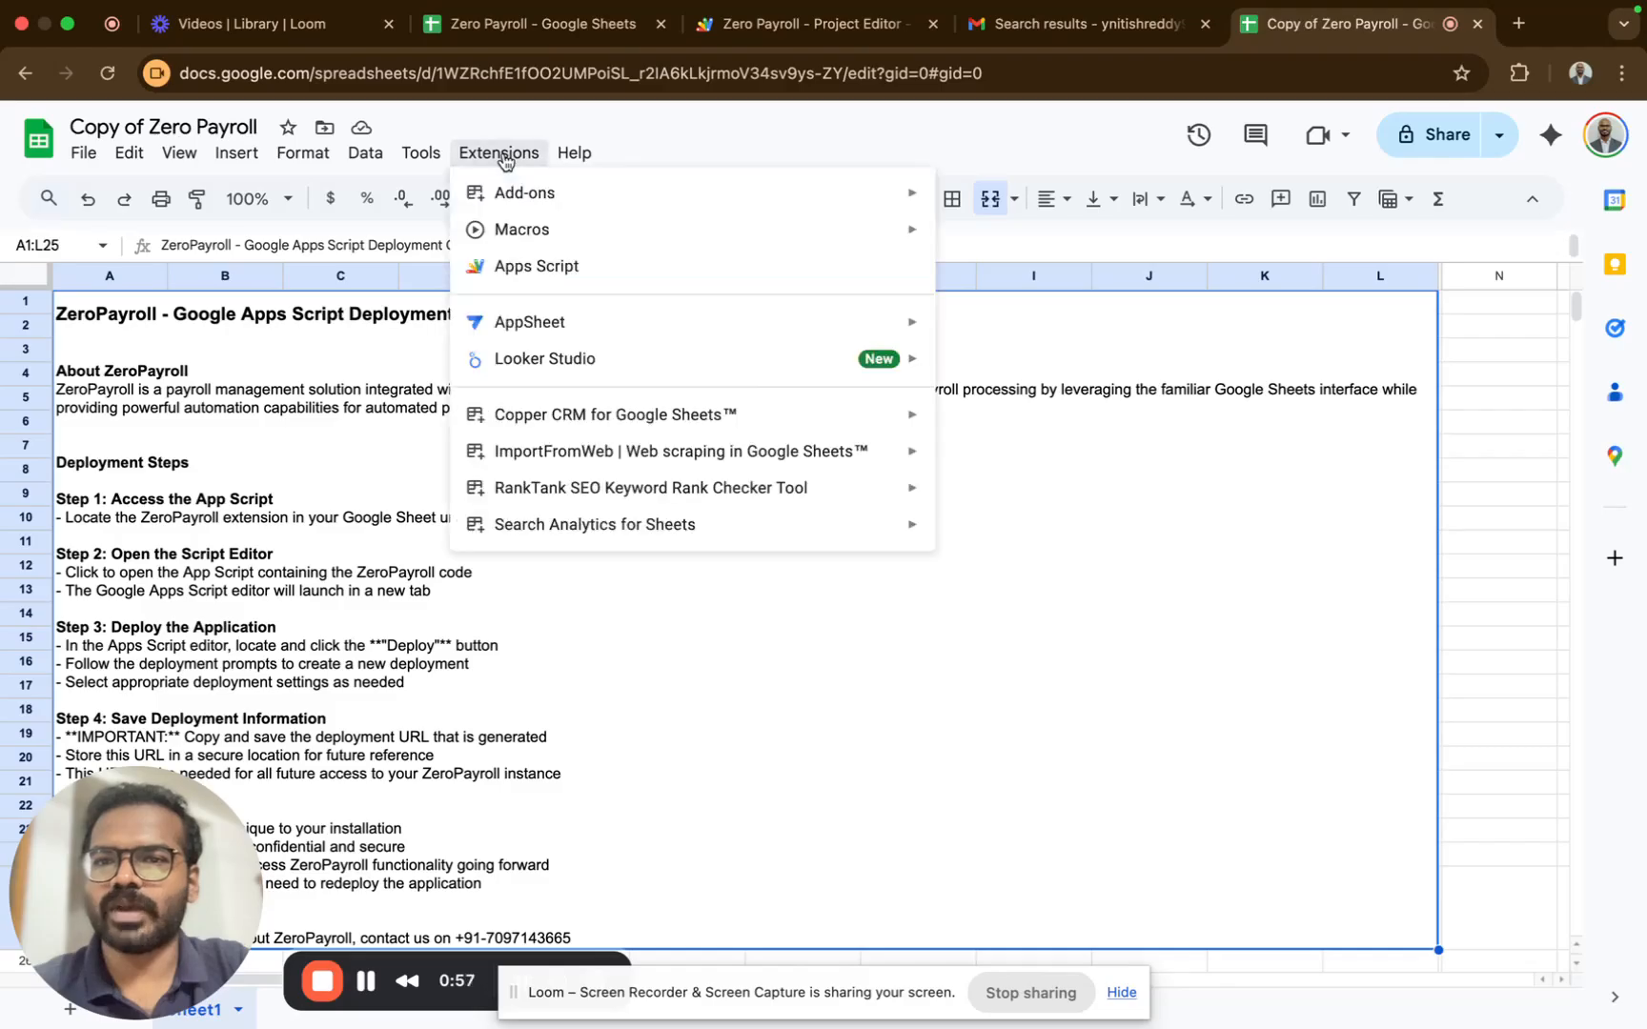
left_click(564, 265)
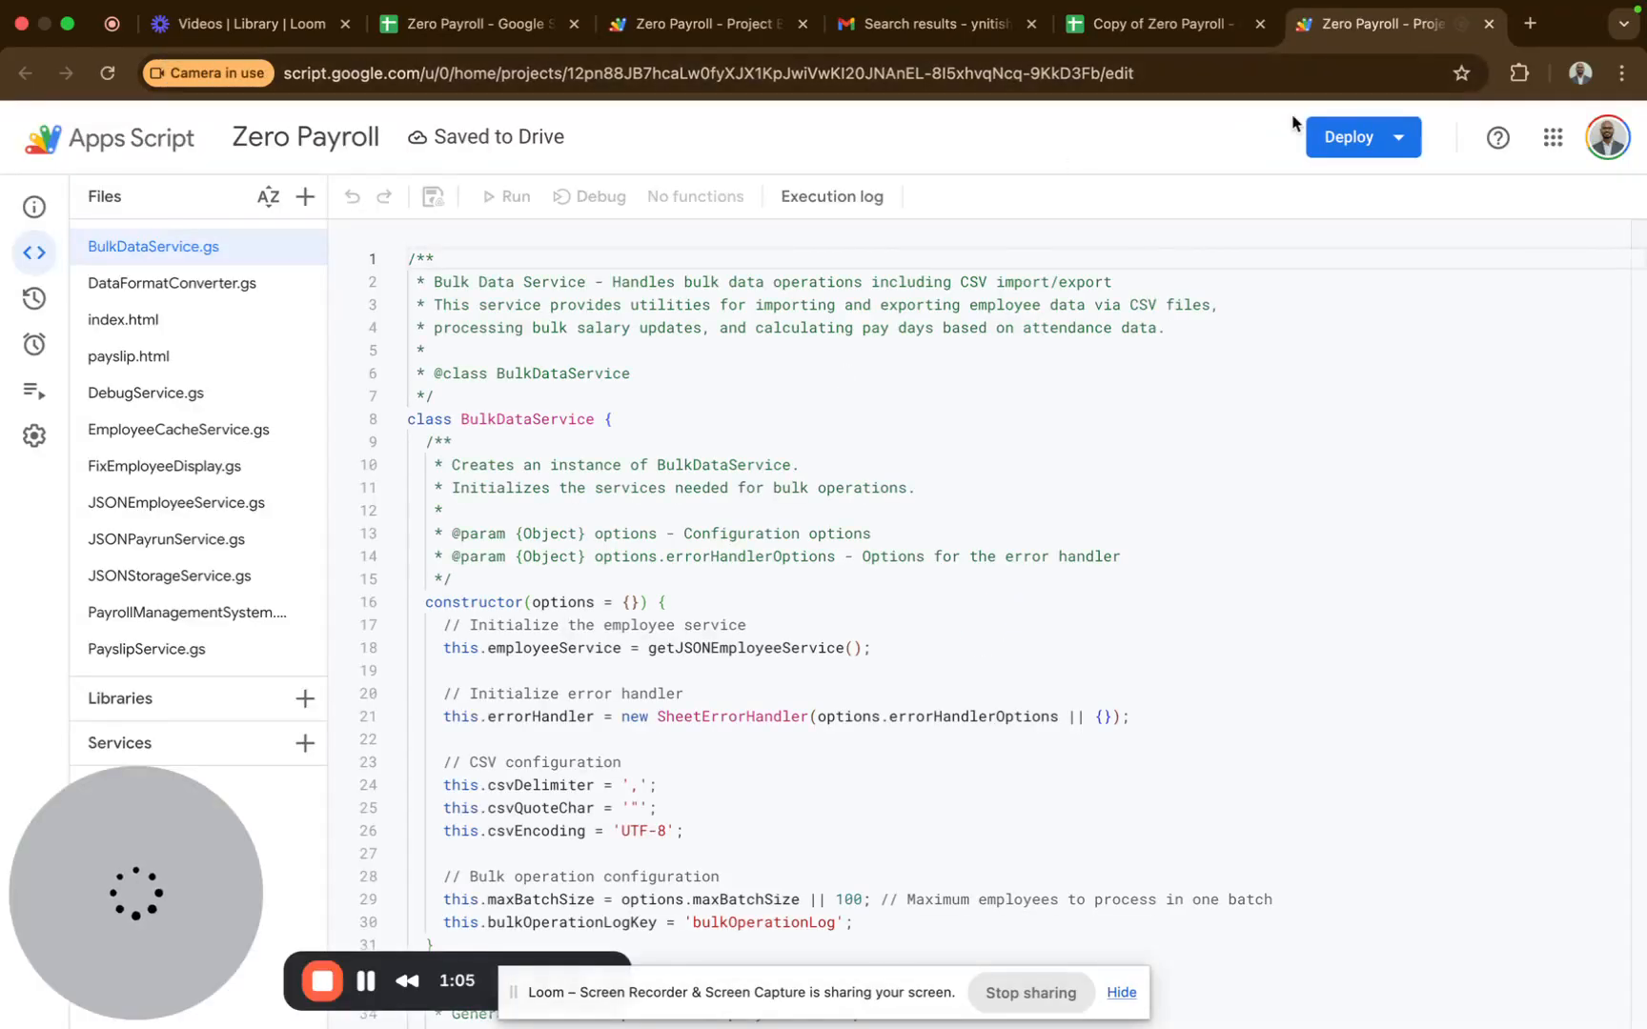
- Create a new web app deployment of the script with the description "Zeropayrol"
left_click(1363, 145)
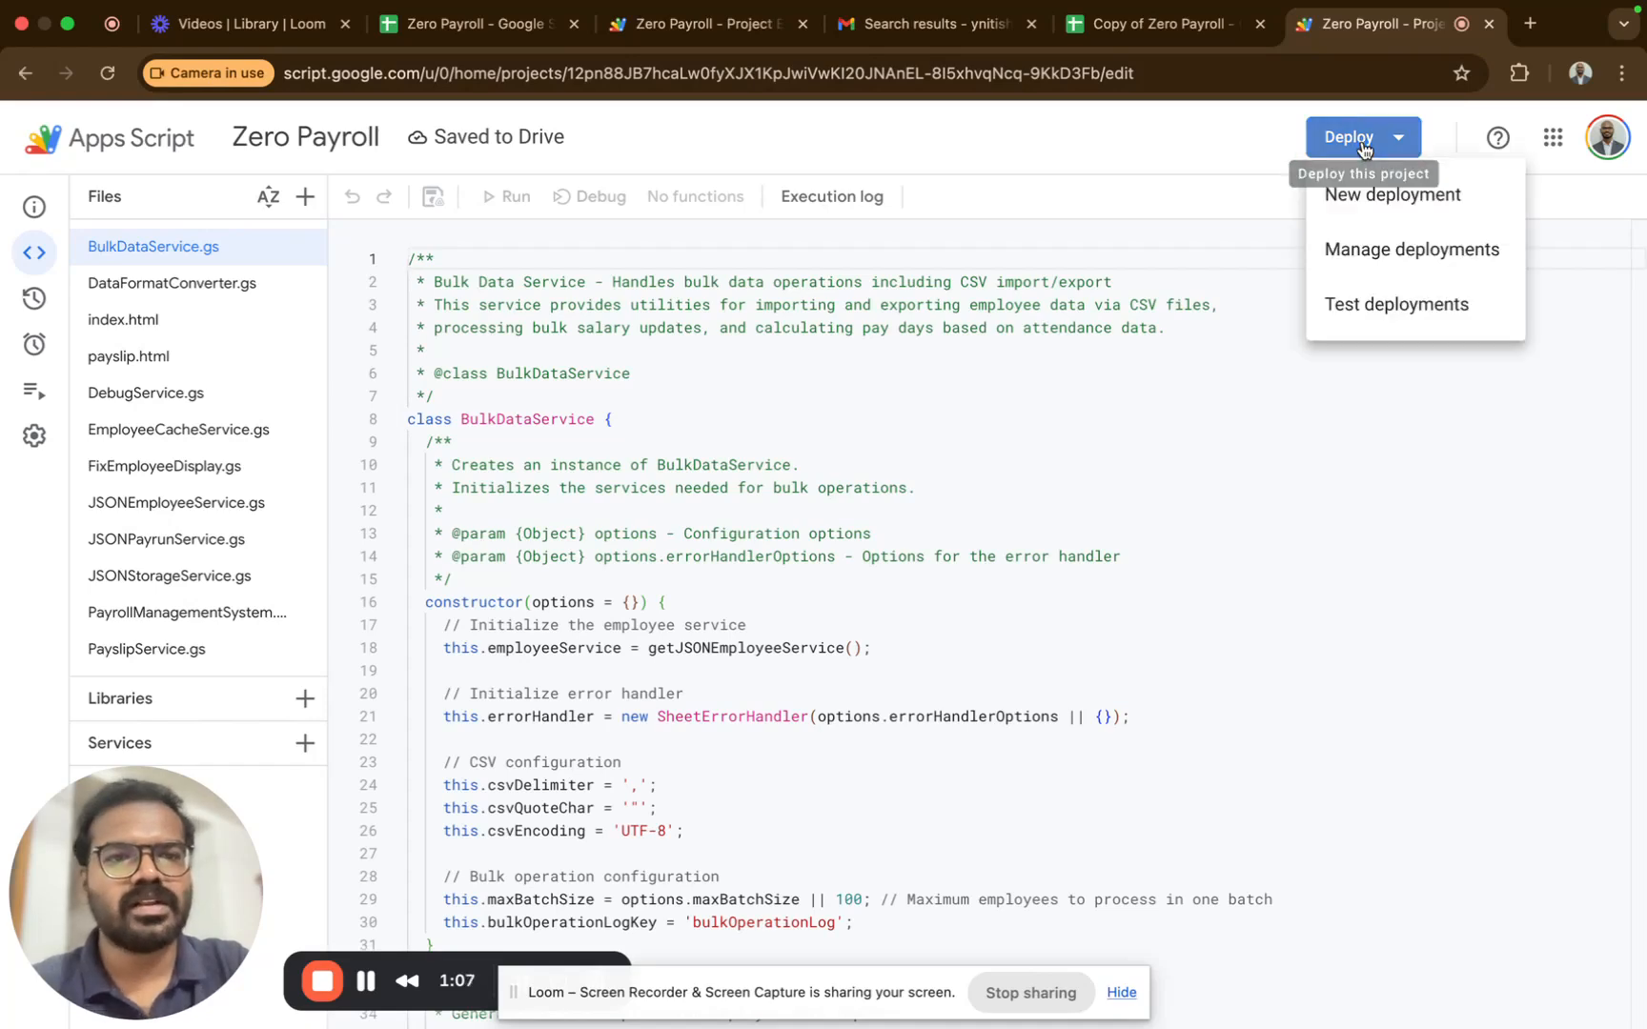
left_click(1389, 200)
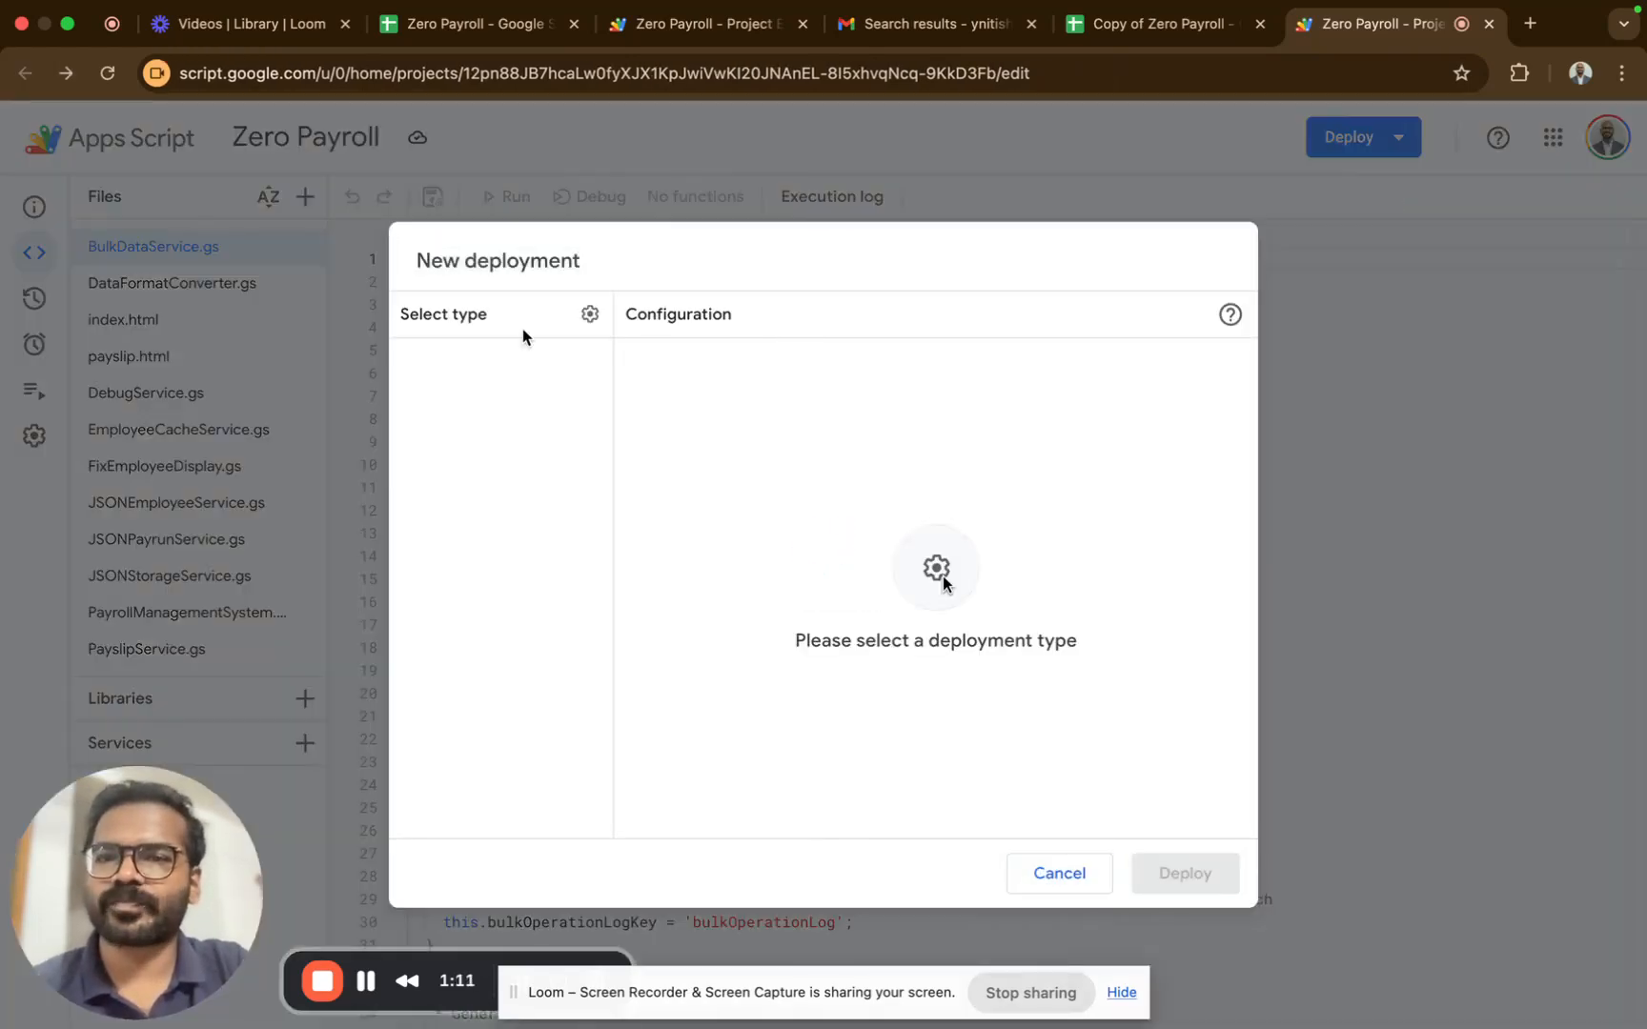
left_click(588, 315)
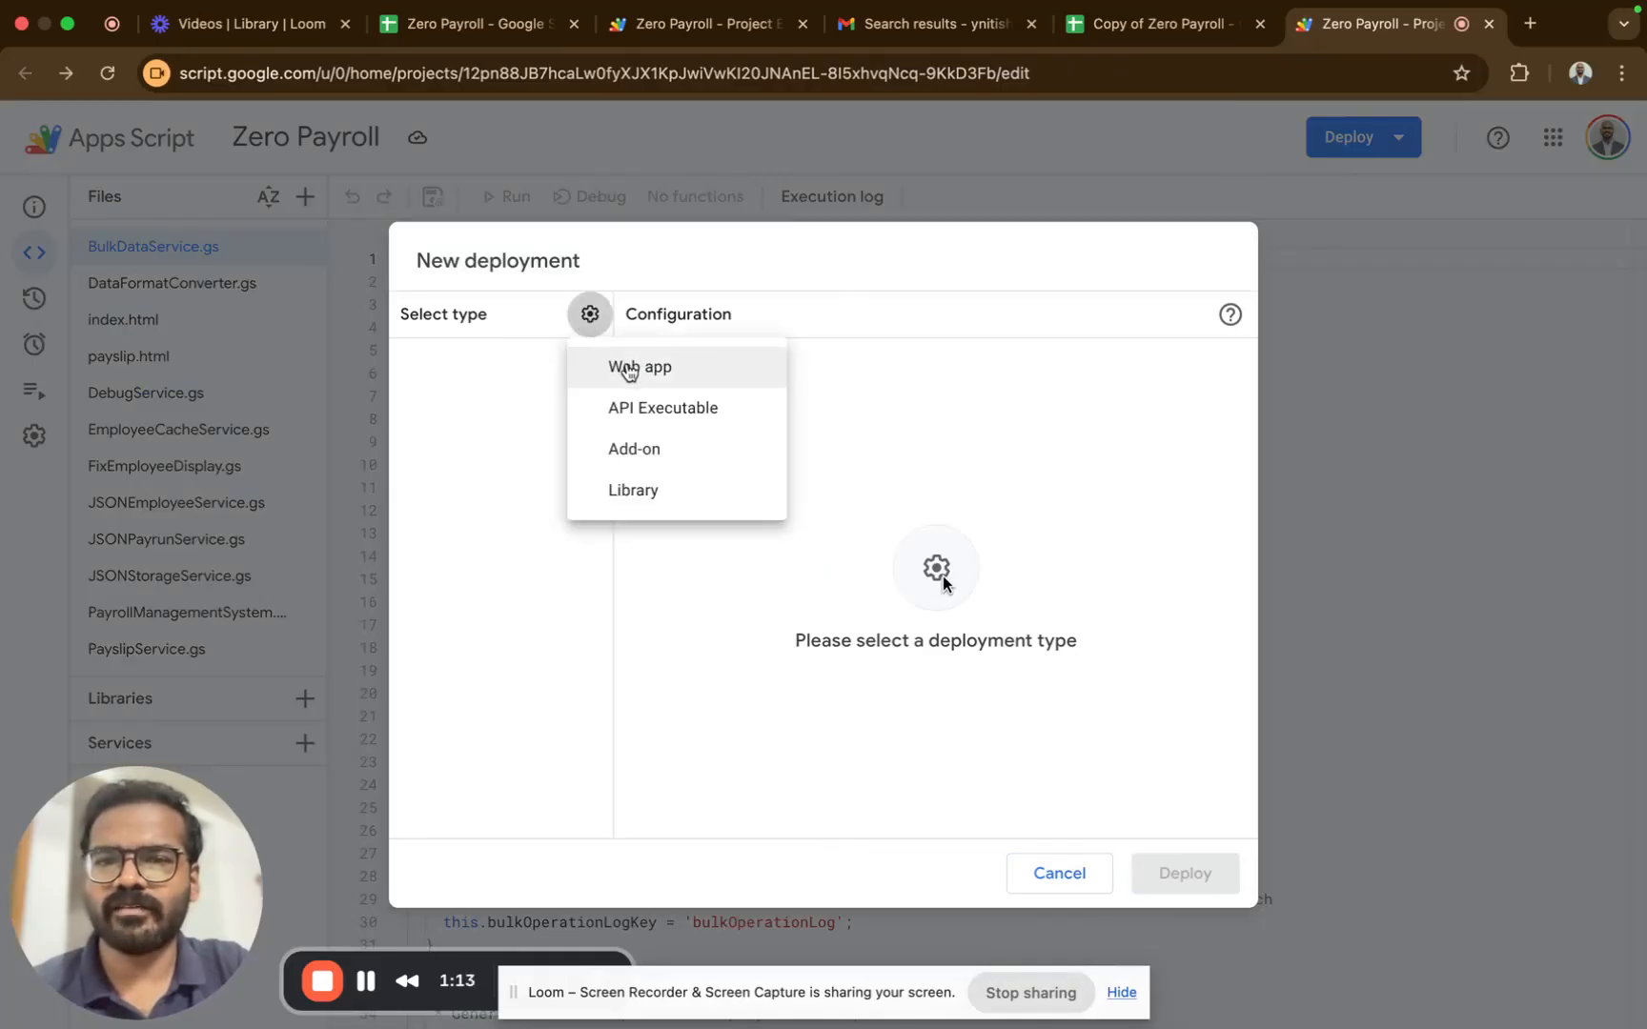
left_click(629, 371)
left_click(725, 434)
type("Zeropayrol")
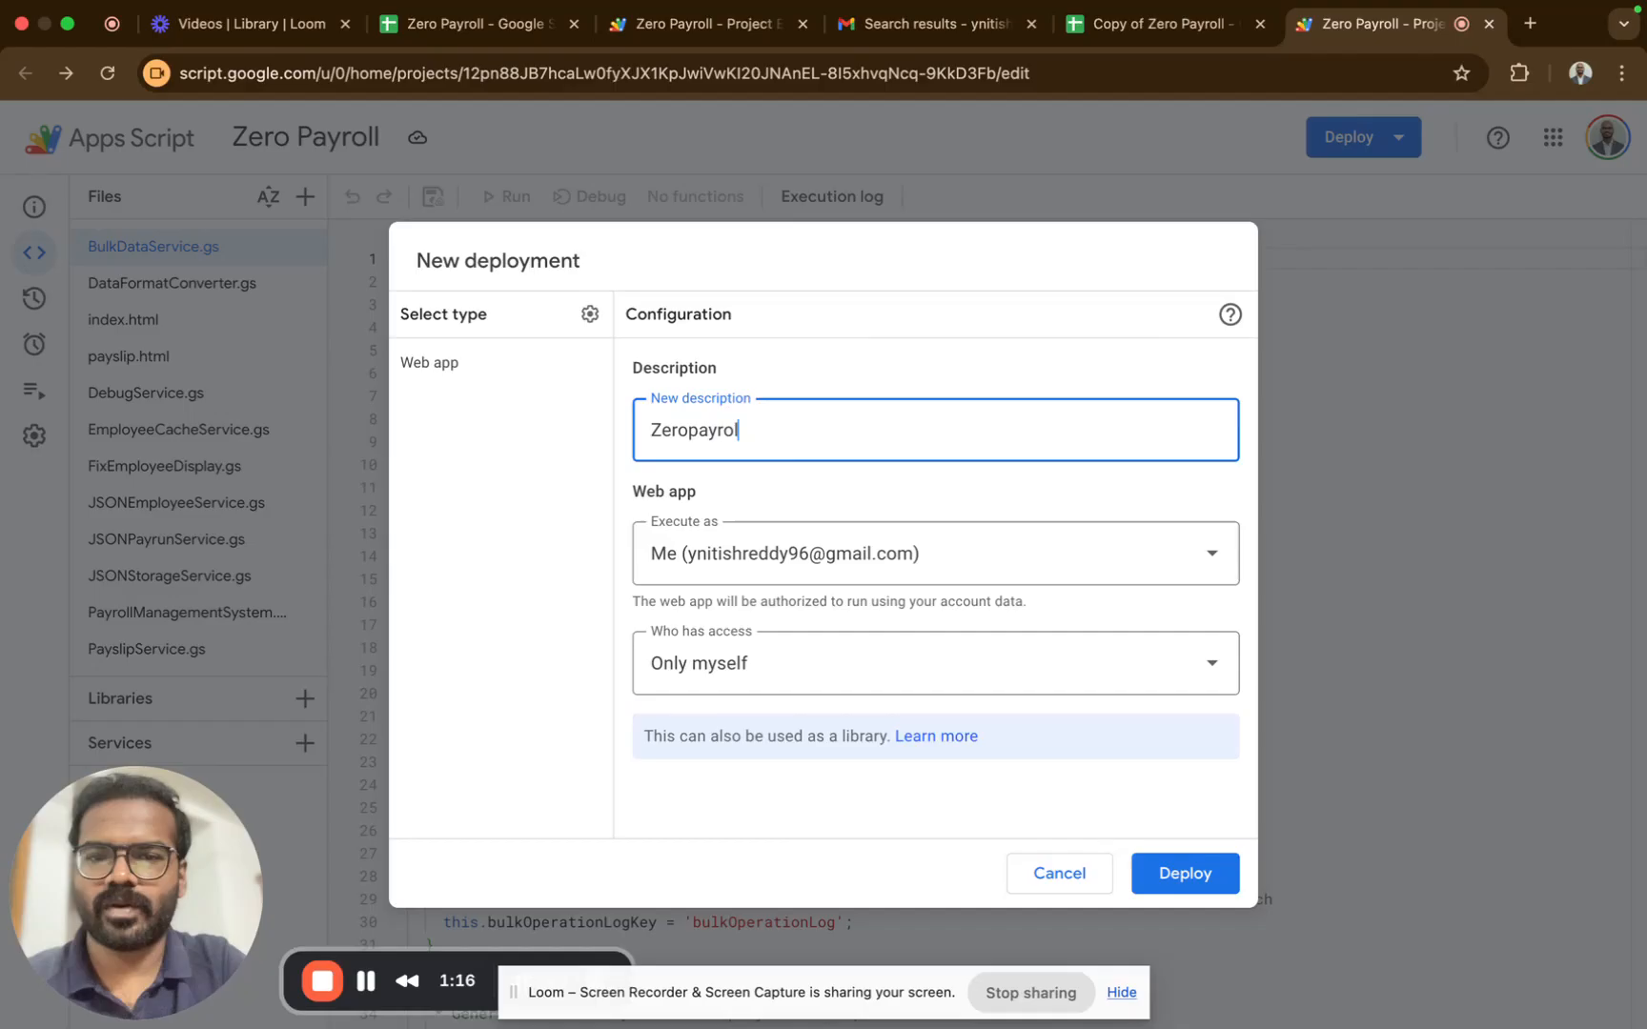
left_click(1197, 880)
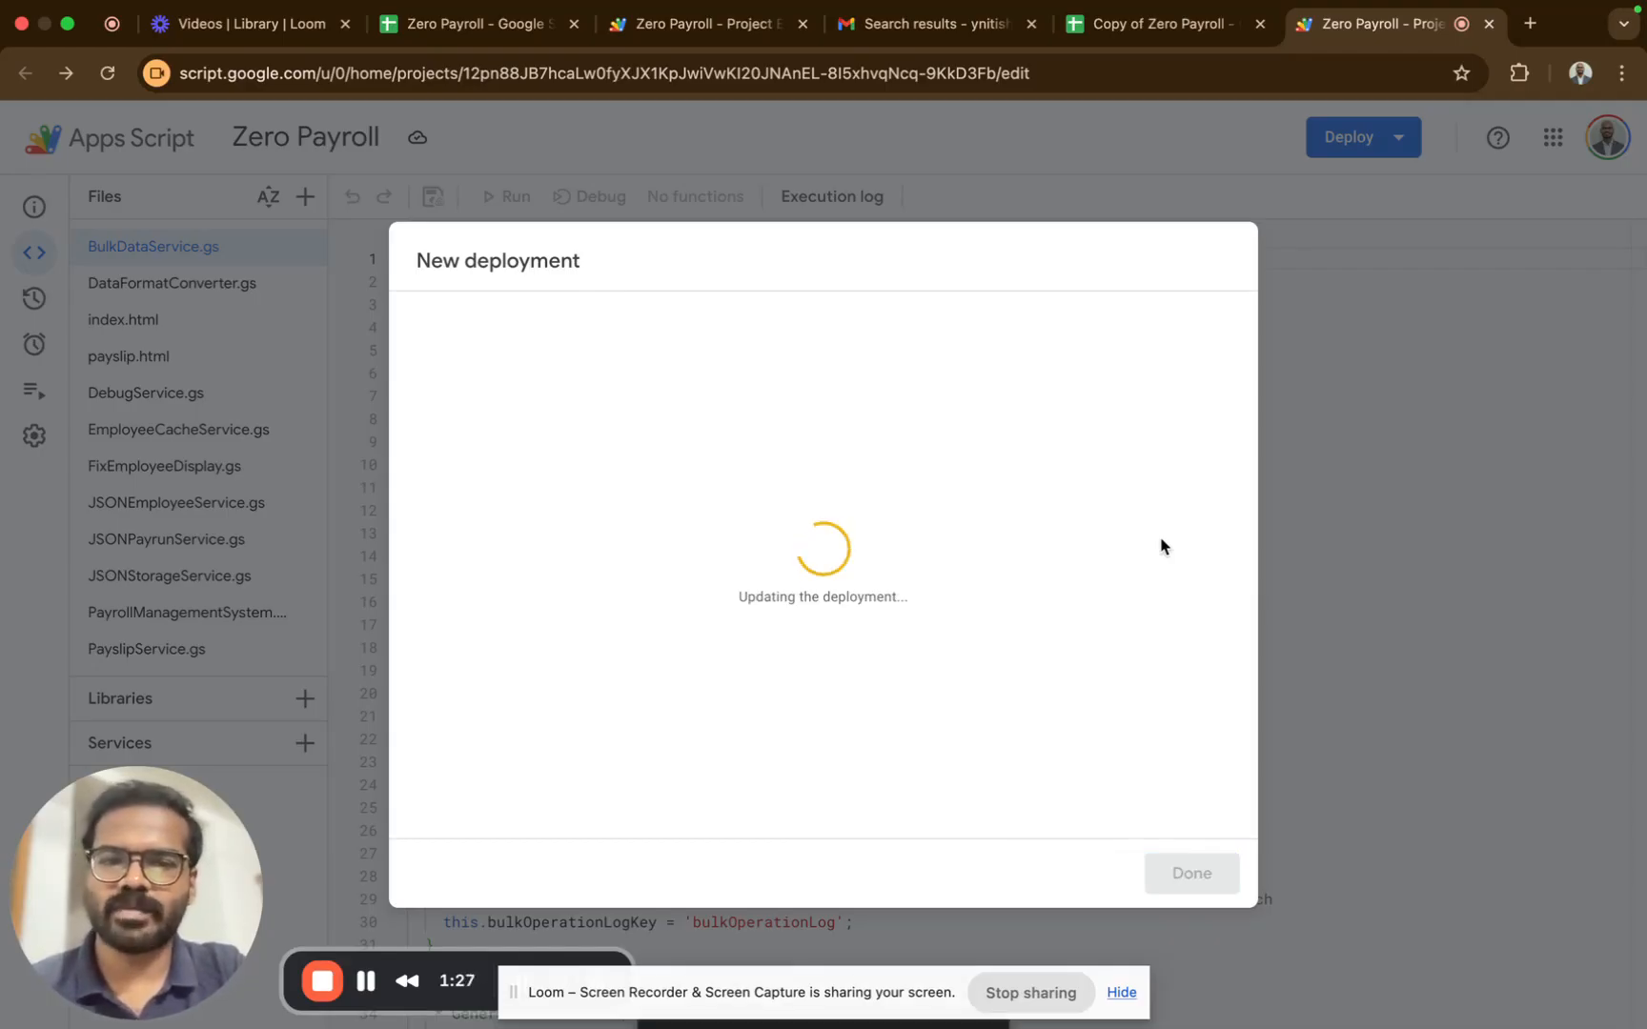
- Authorize Zero Payroll with the Google account, proceeding past the unverified-app warning and allowing all requested permissions
left_click(512, 376)
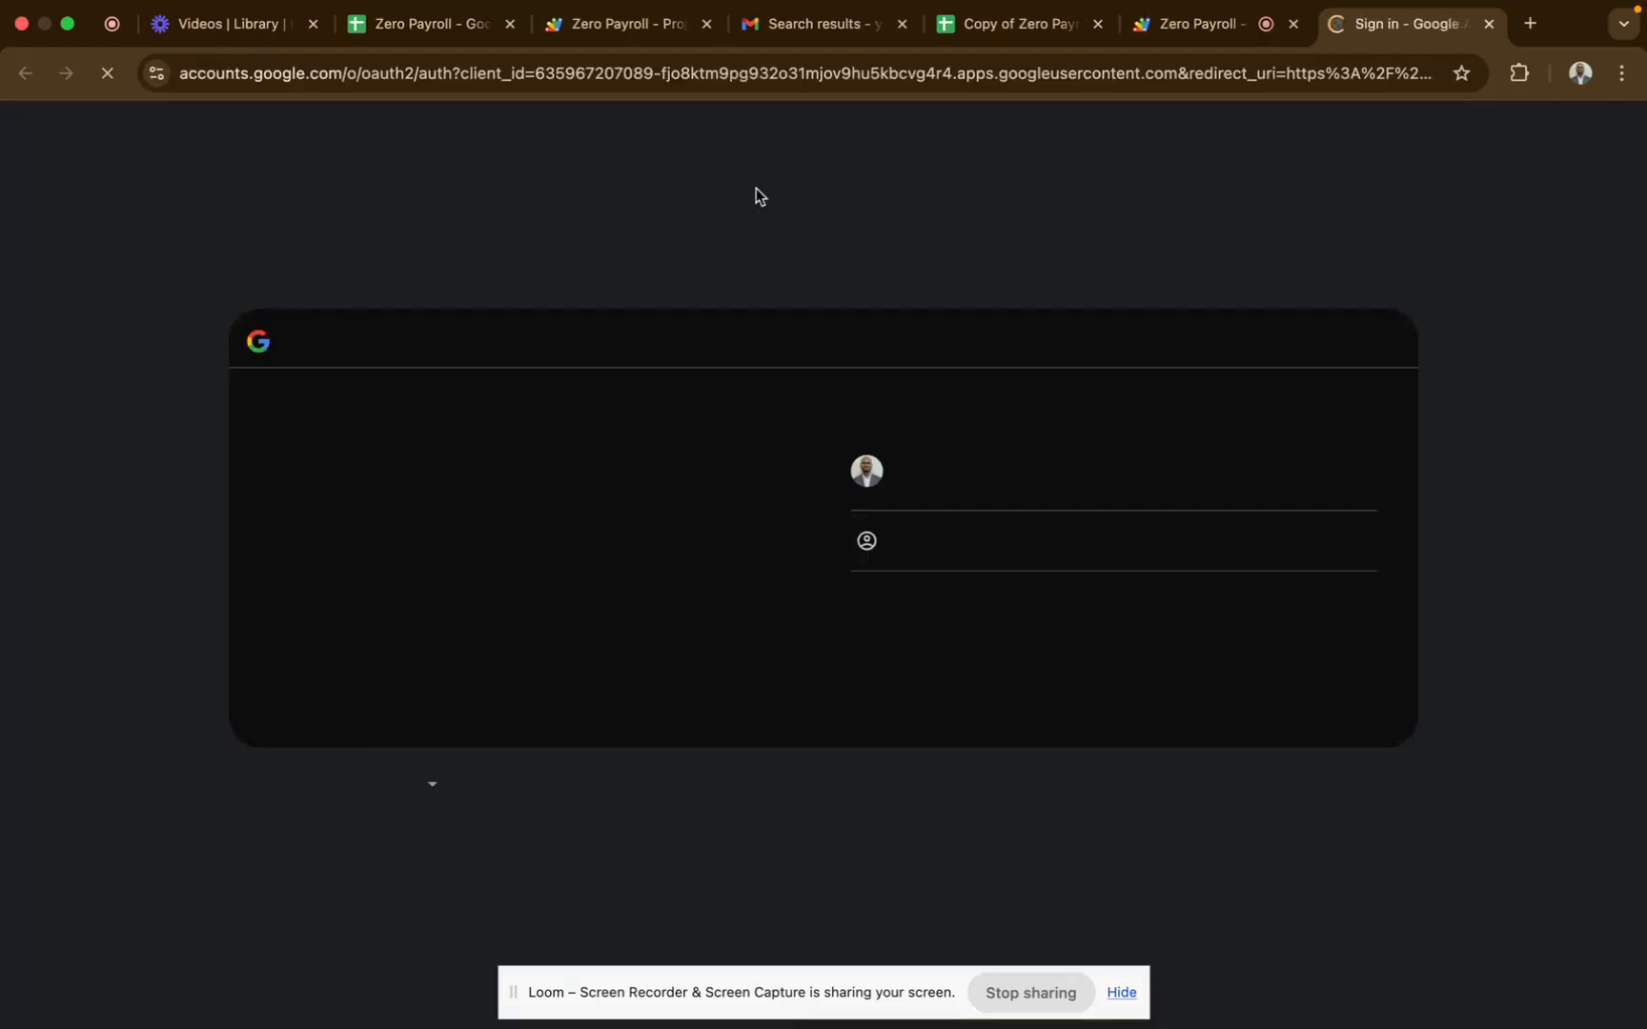
left_click(1005, 493)
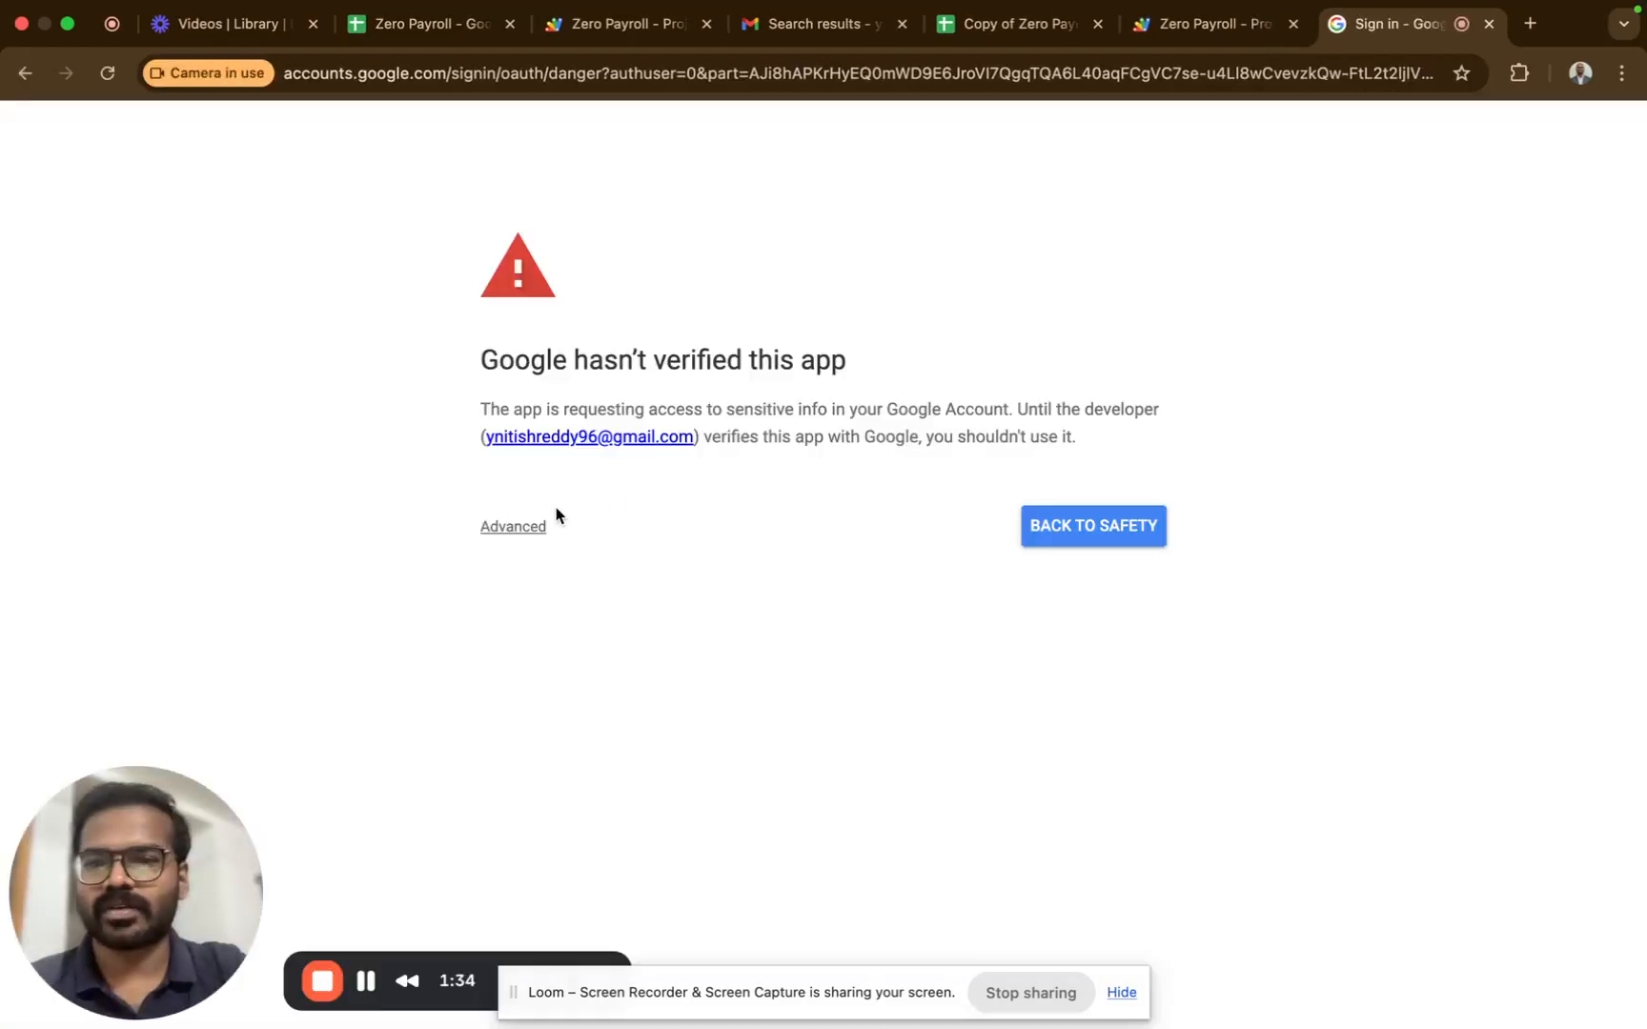
left_click(515, 528)
left_click(559, 693)
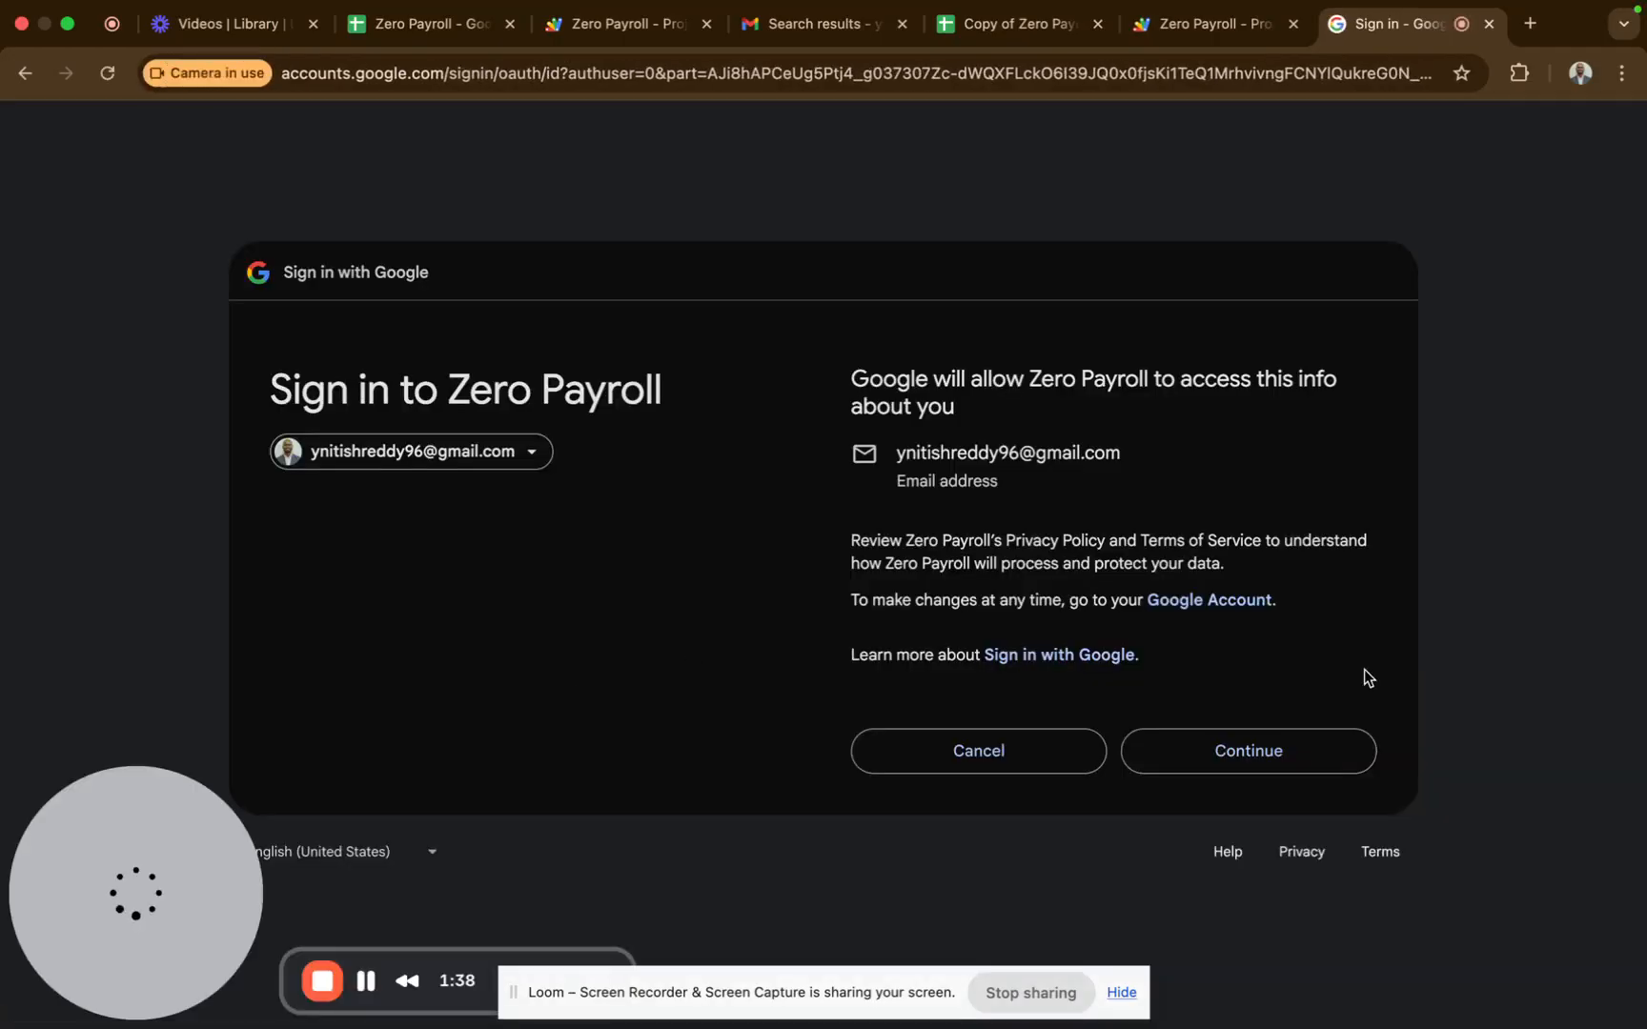
left_click(1278, 753)
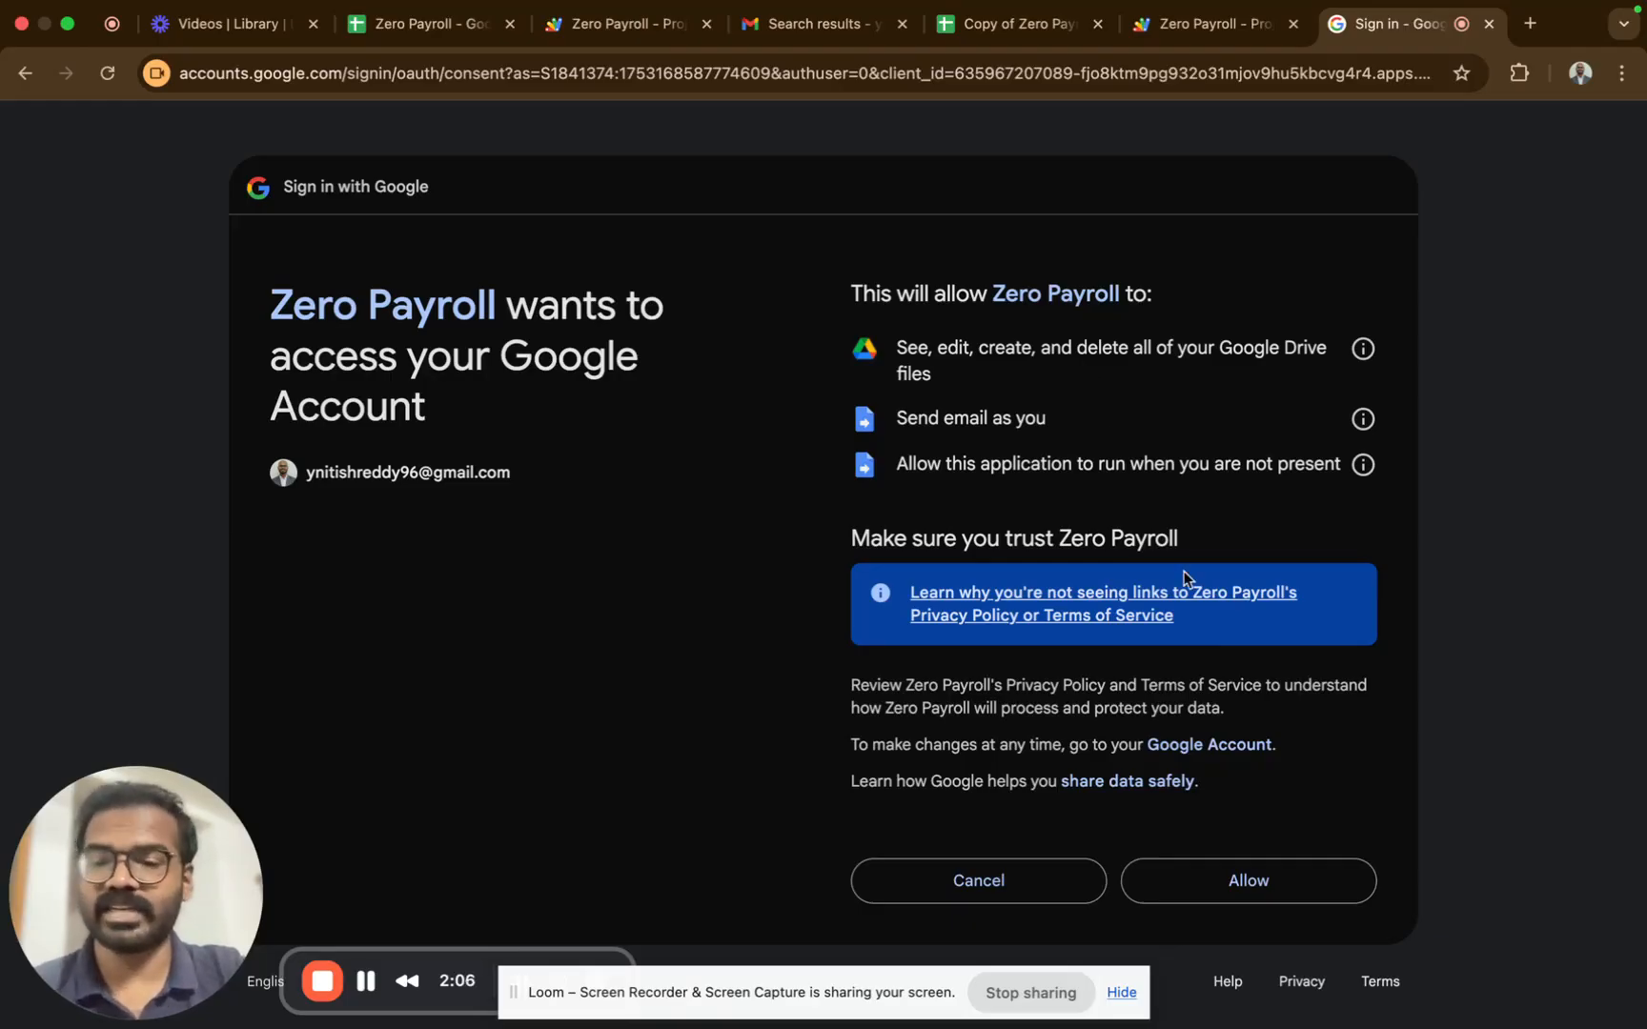
left_click(1282, 889)
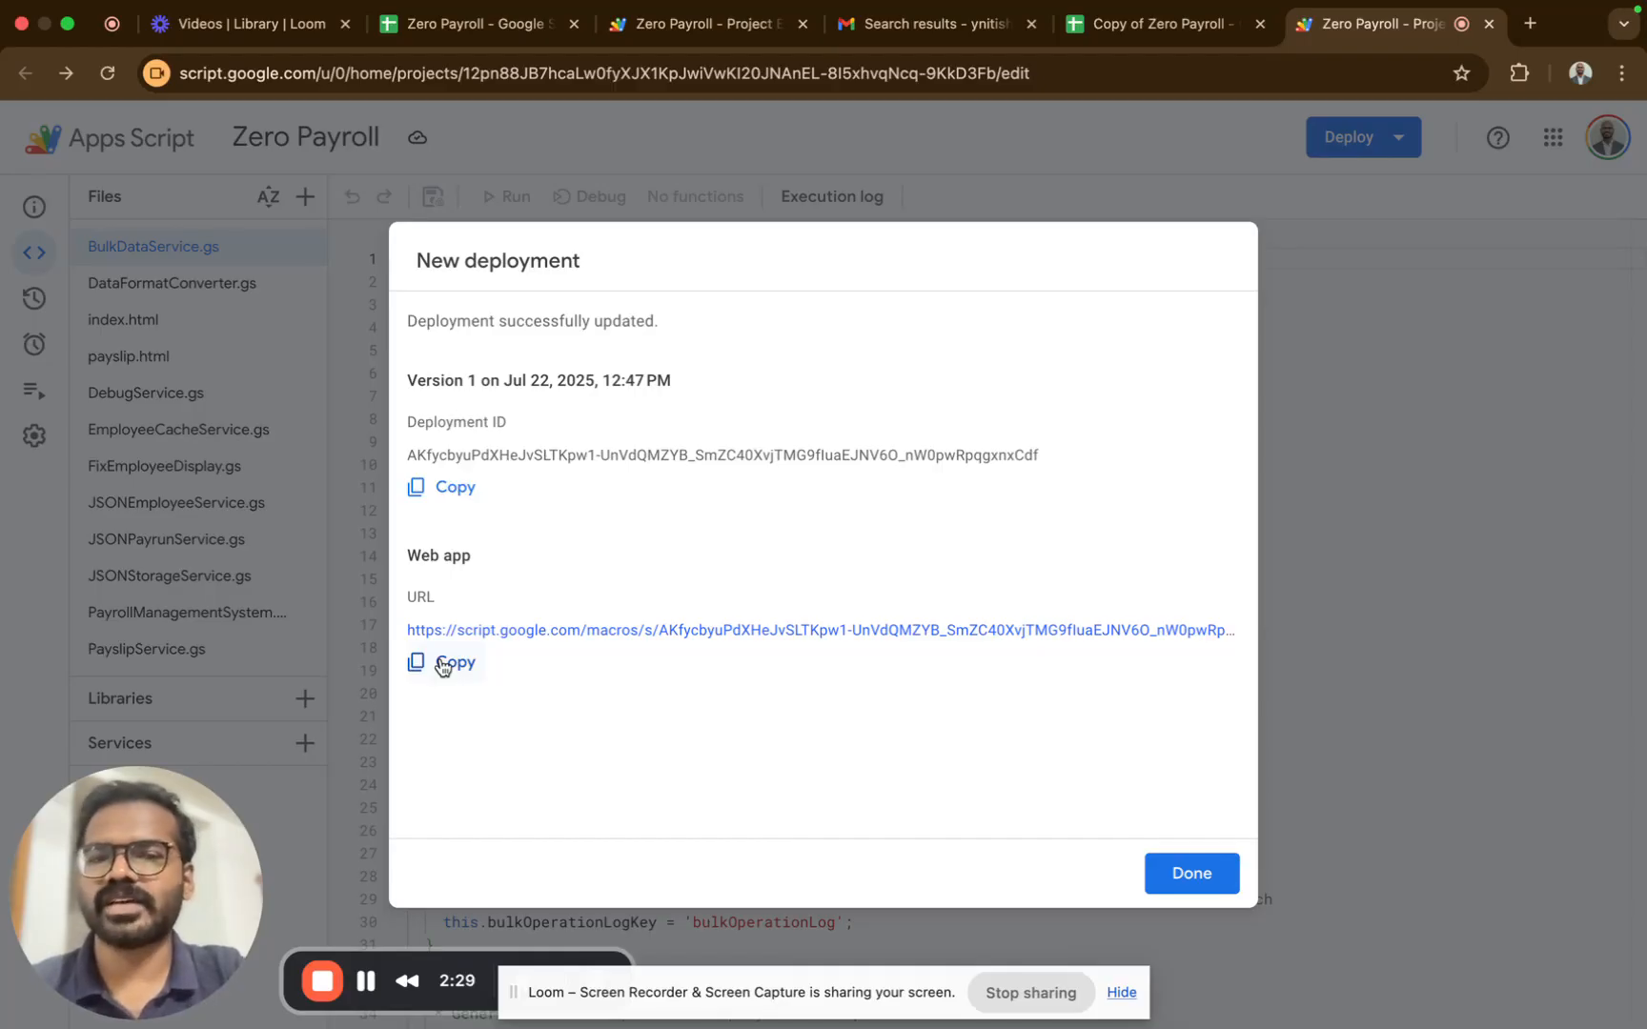
- Copy the deployed web app's URL and open it in a new browser tab
left_click(441, 666)
left_click(1052, 74)
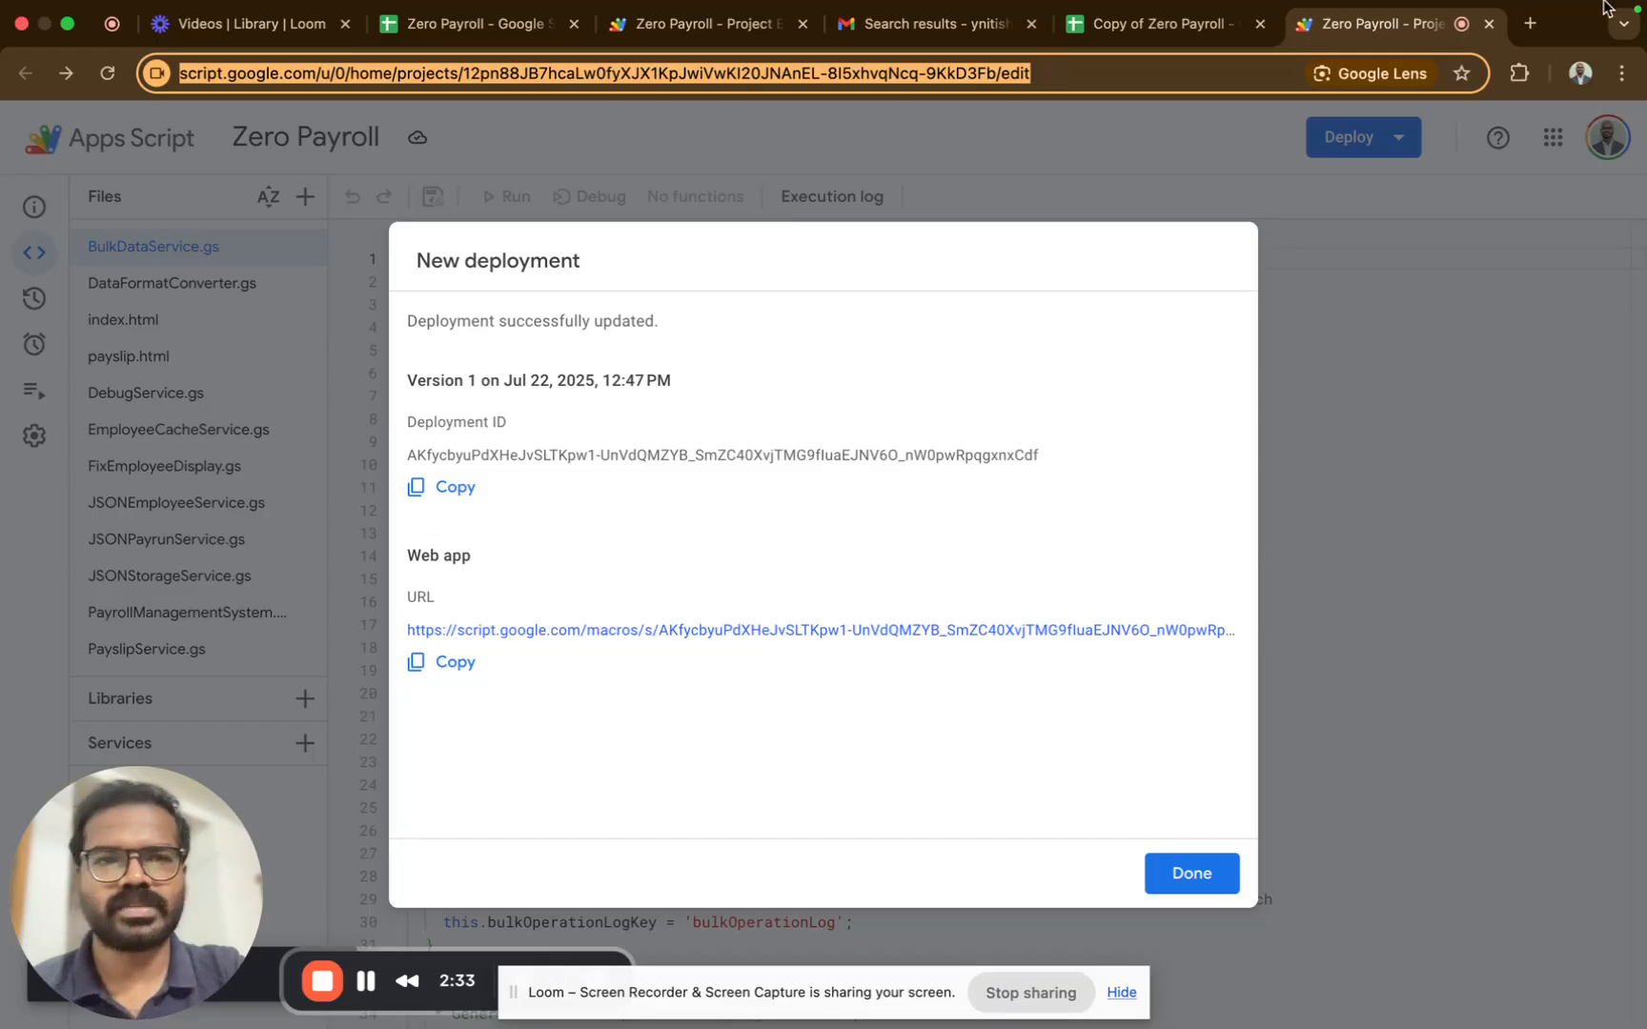
left_click(1529, 23)
key("cmd+v")
key("Return")
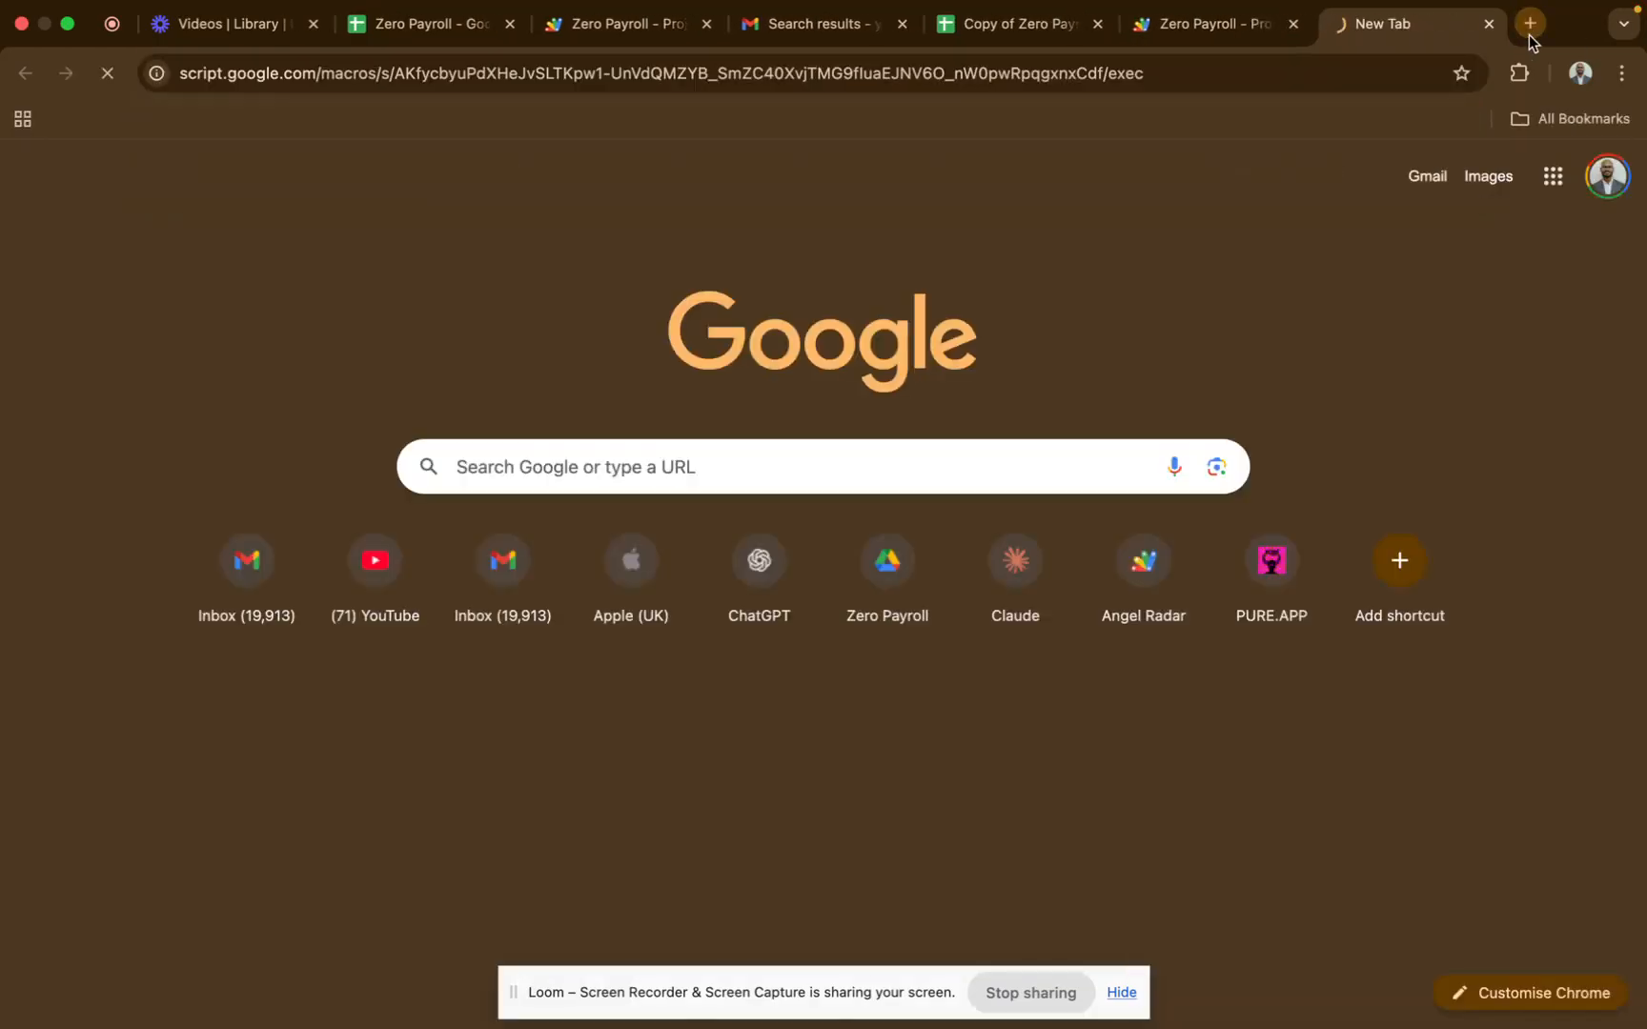
left_click(1193, 30)
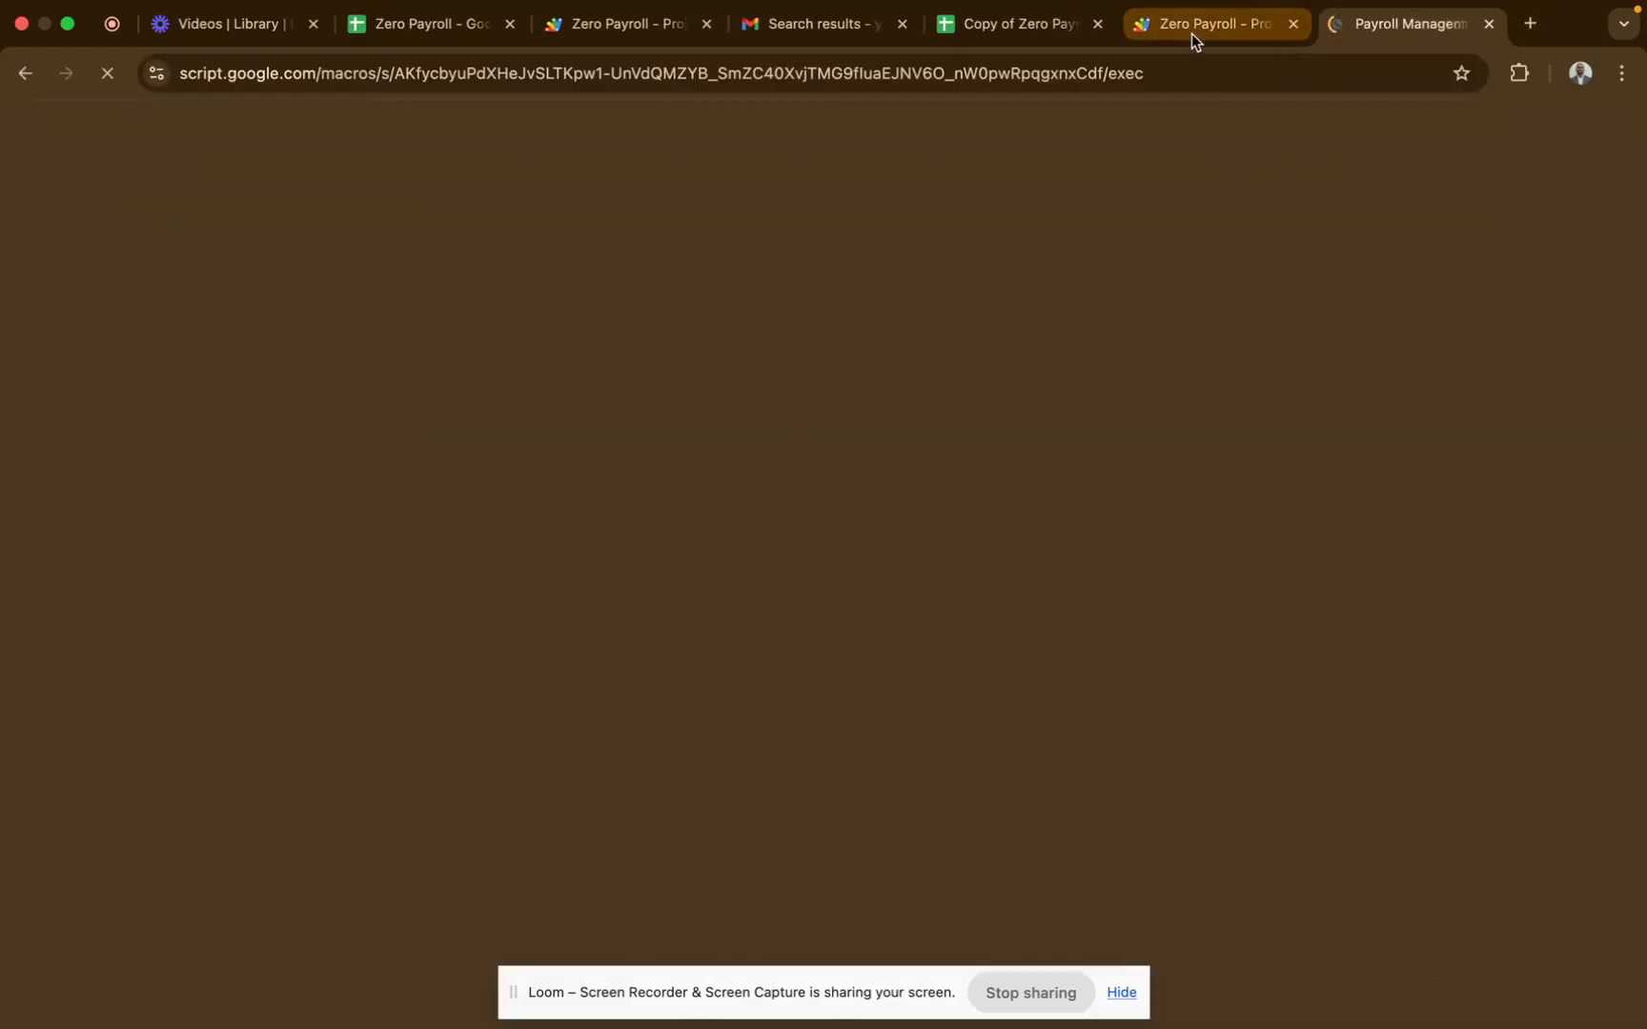
left_click(1408, 29)
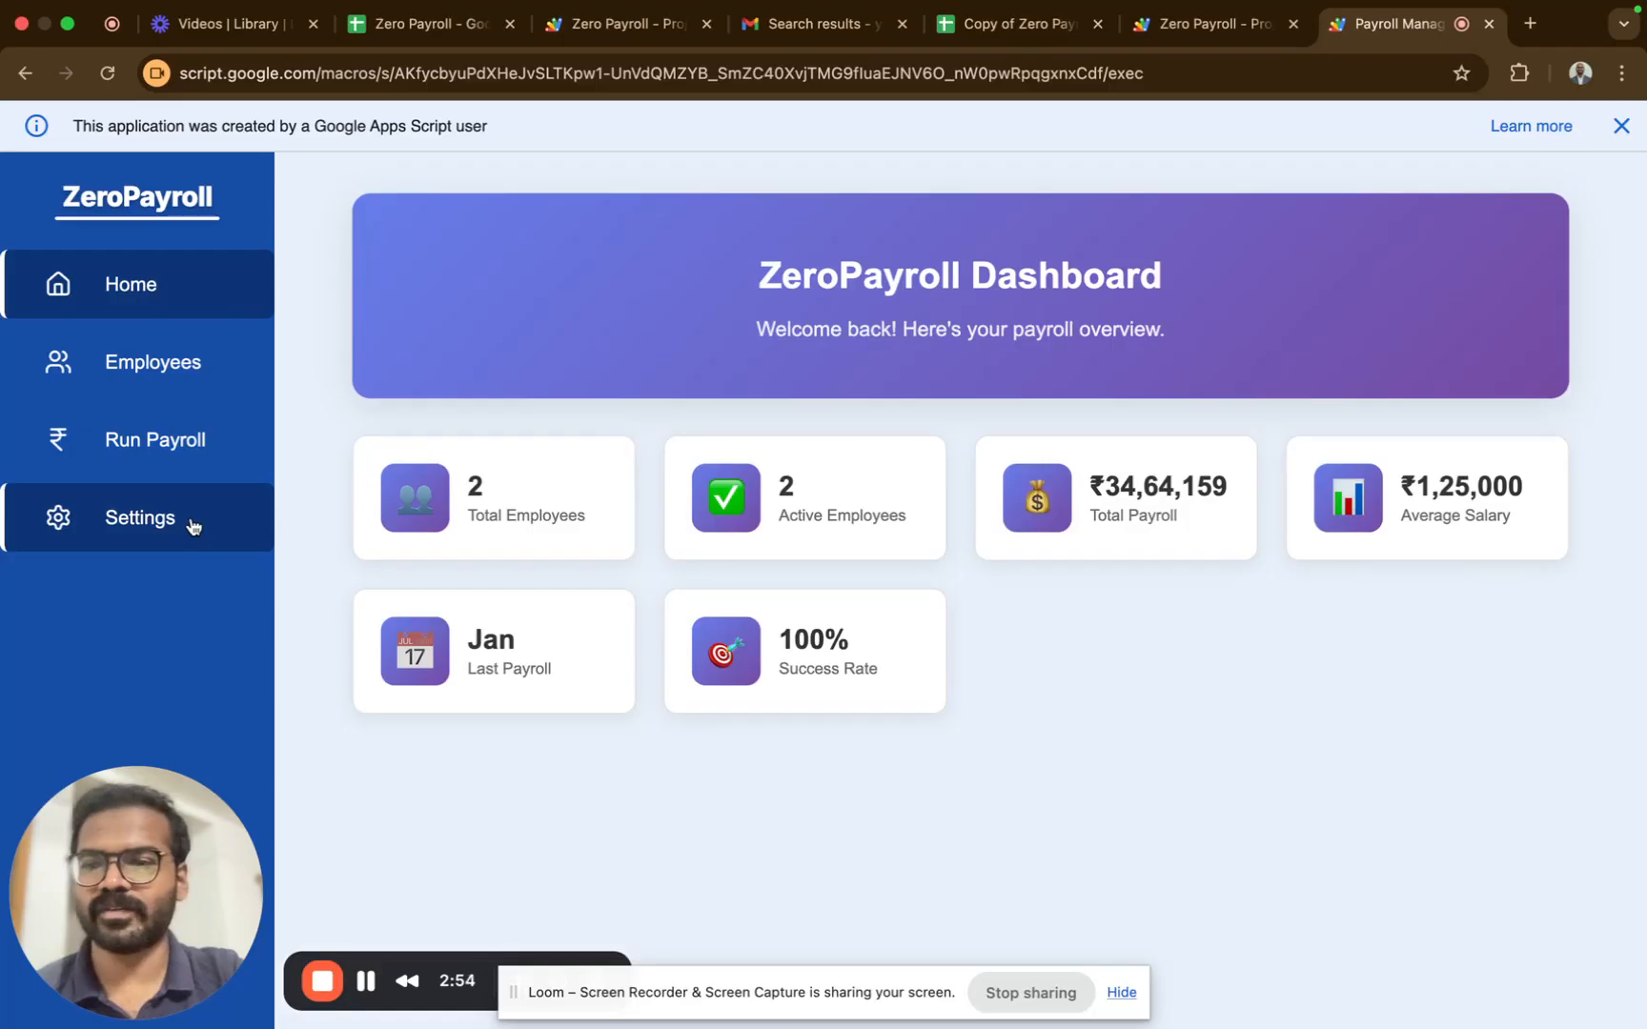
- Review the organization's basic and address information in the ZeroPayroll settings
left_click(194, 527)
scroll(651, 648, "down", 3)
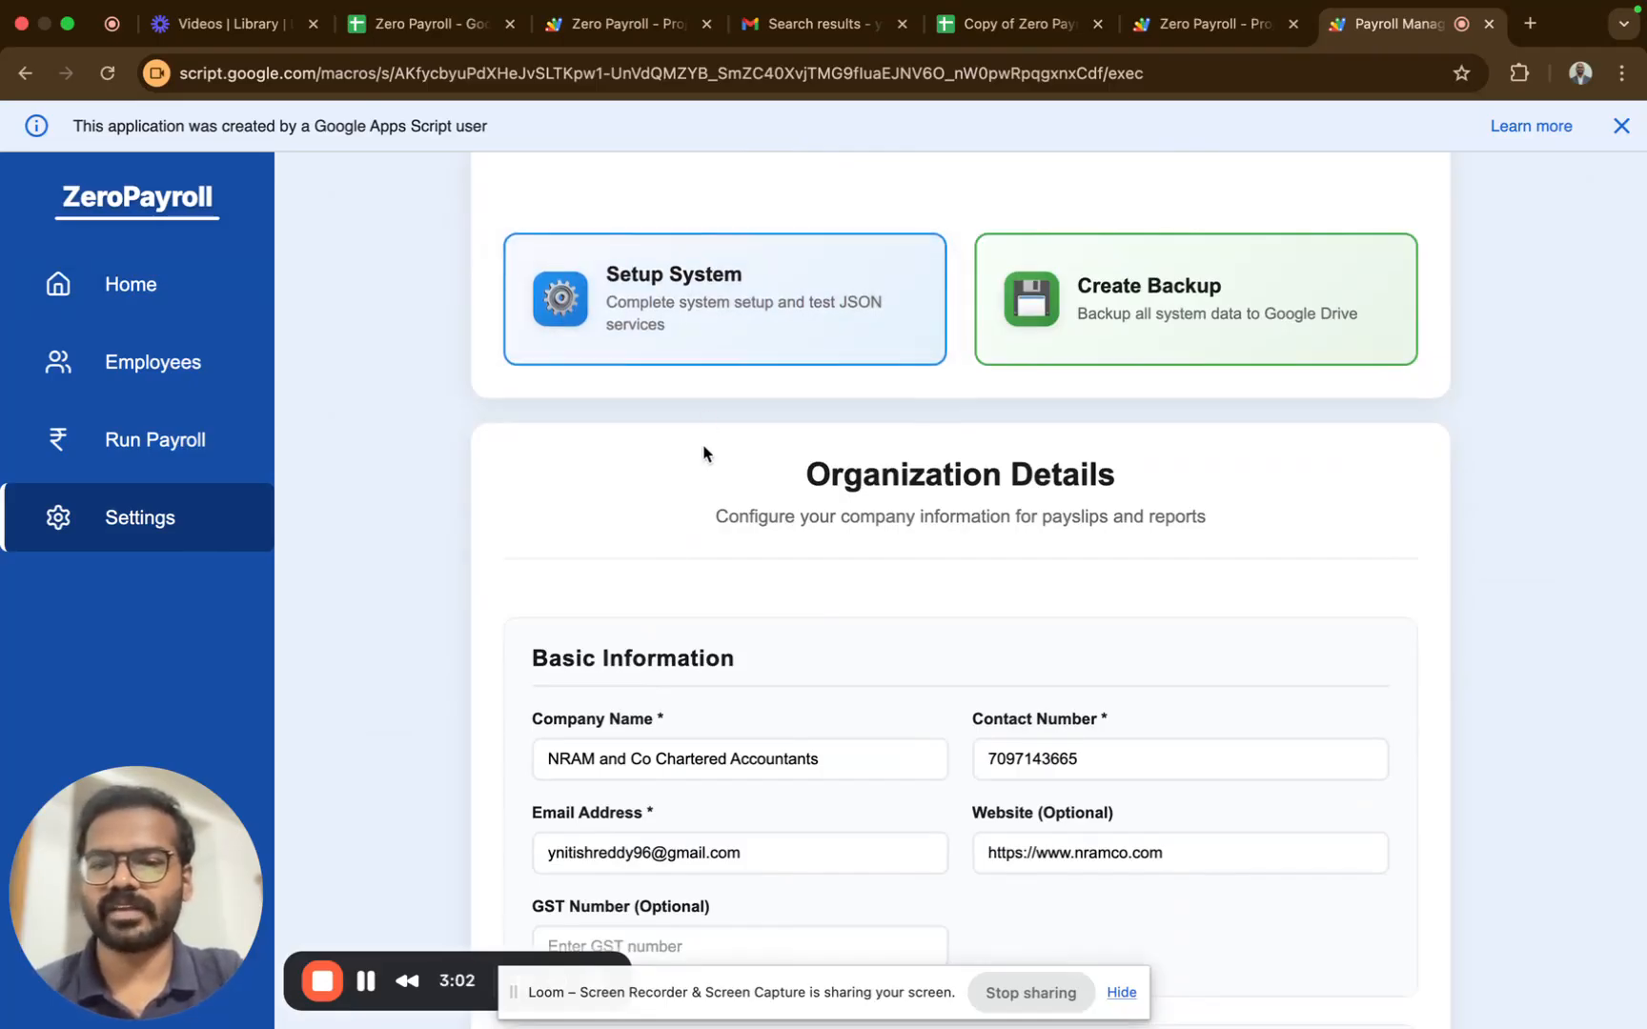
scroll(704, 454, "down", 3)
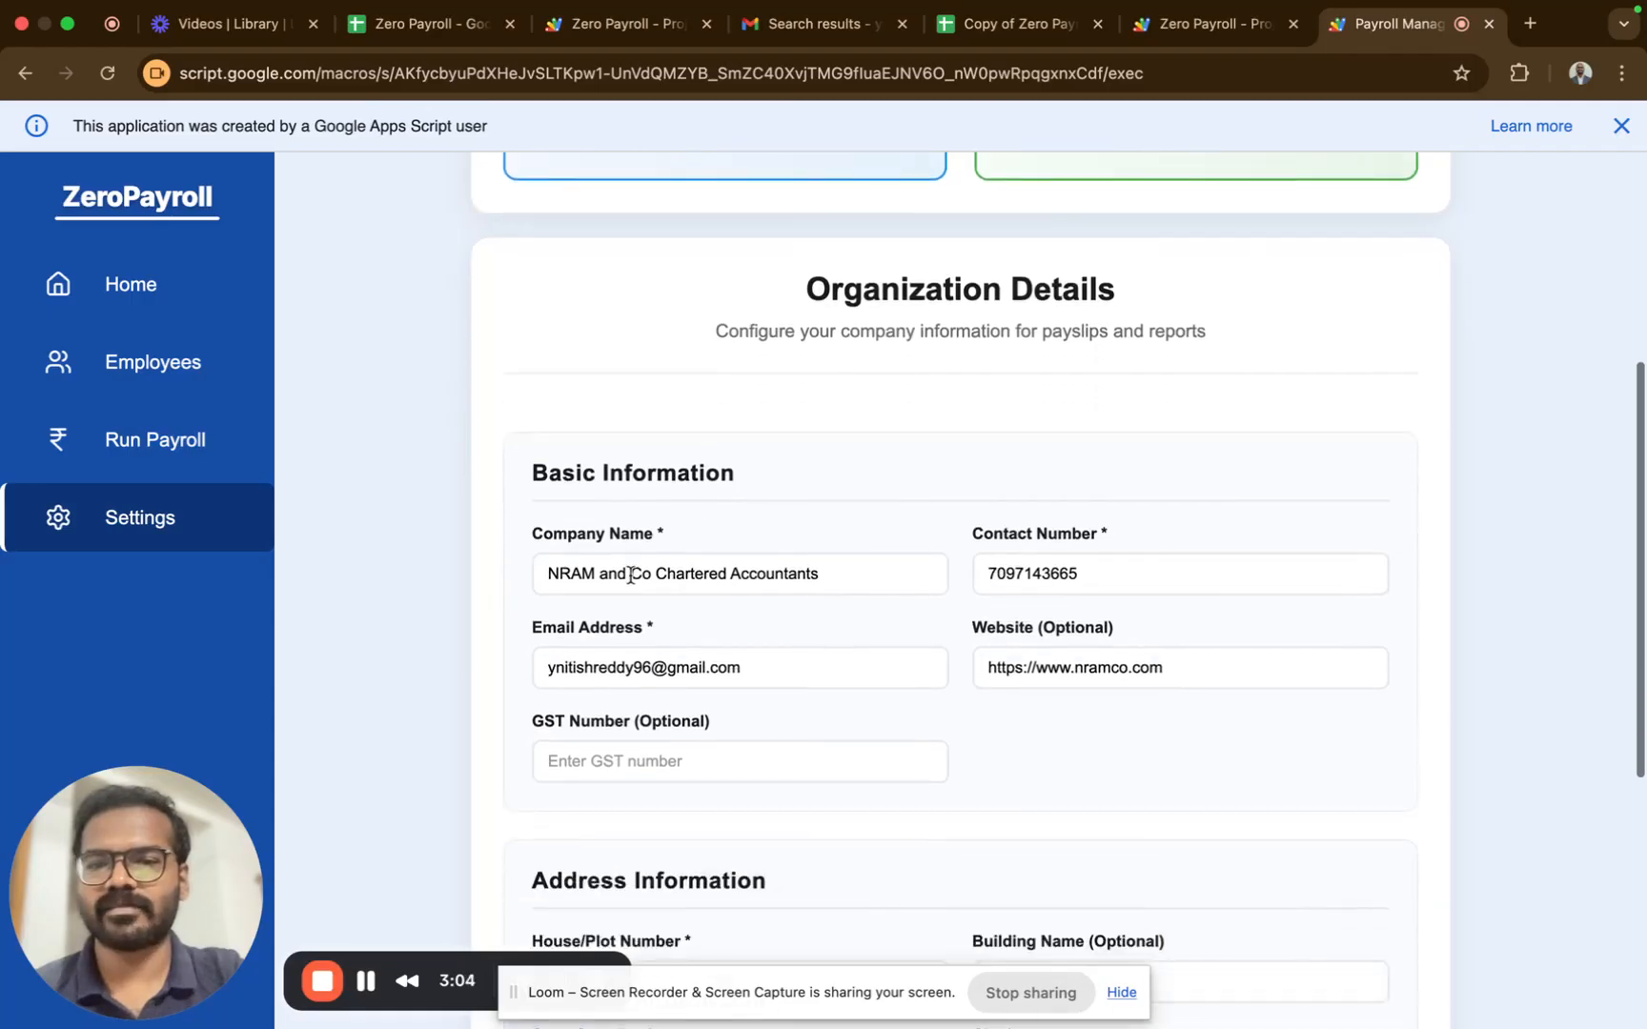
scroll(750, 639, "down", 3)
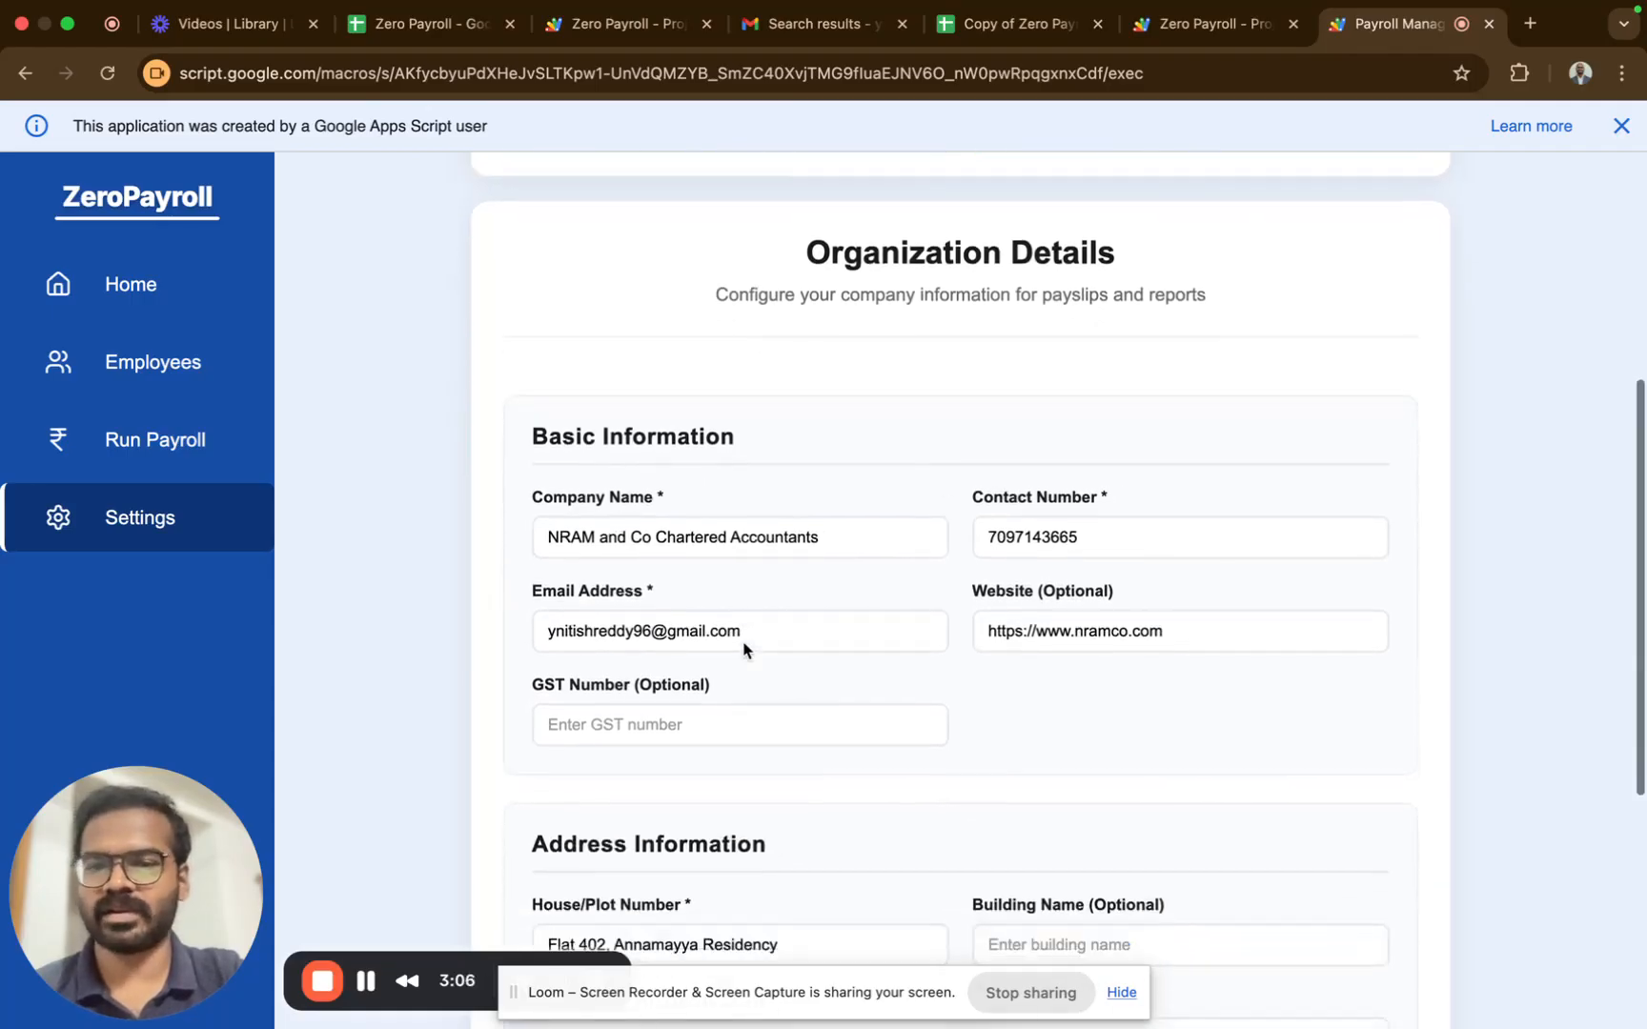
scroll(744, 650, "down", 5)
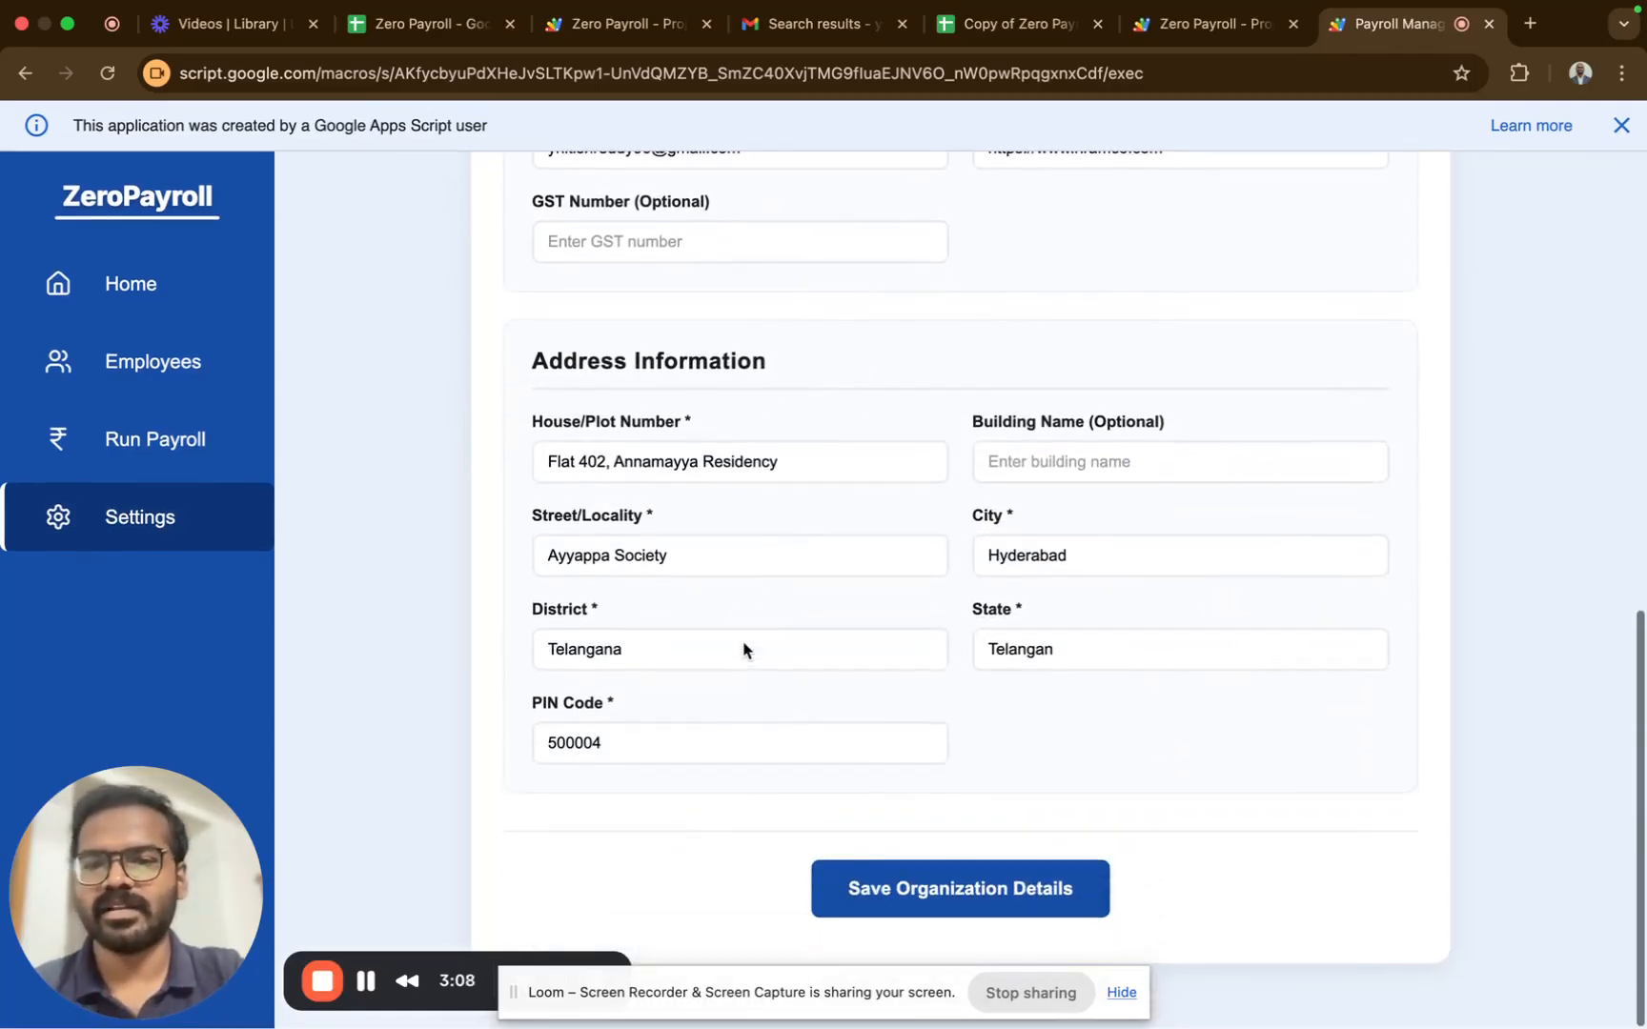
scroll(744, 650, "up", 2)
scroll(744, 650, "down", 4)
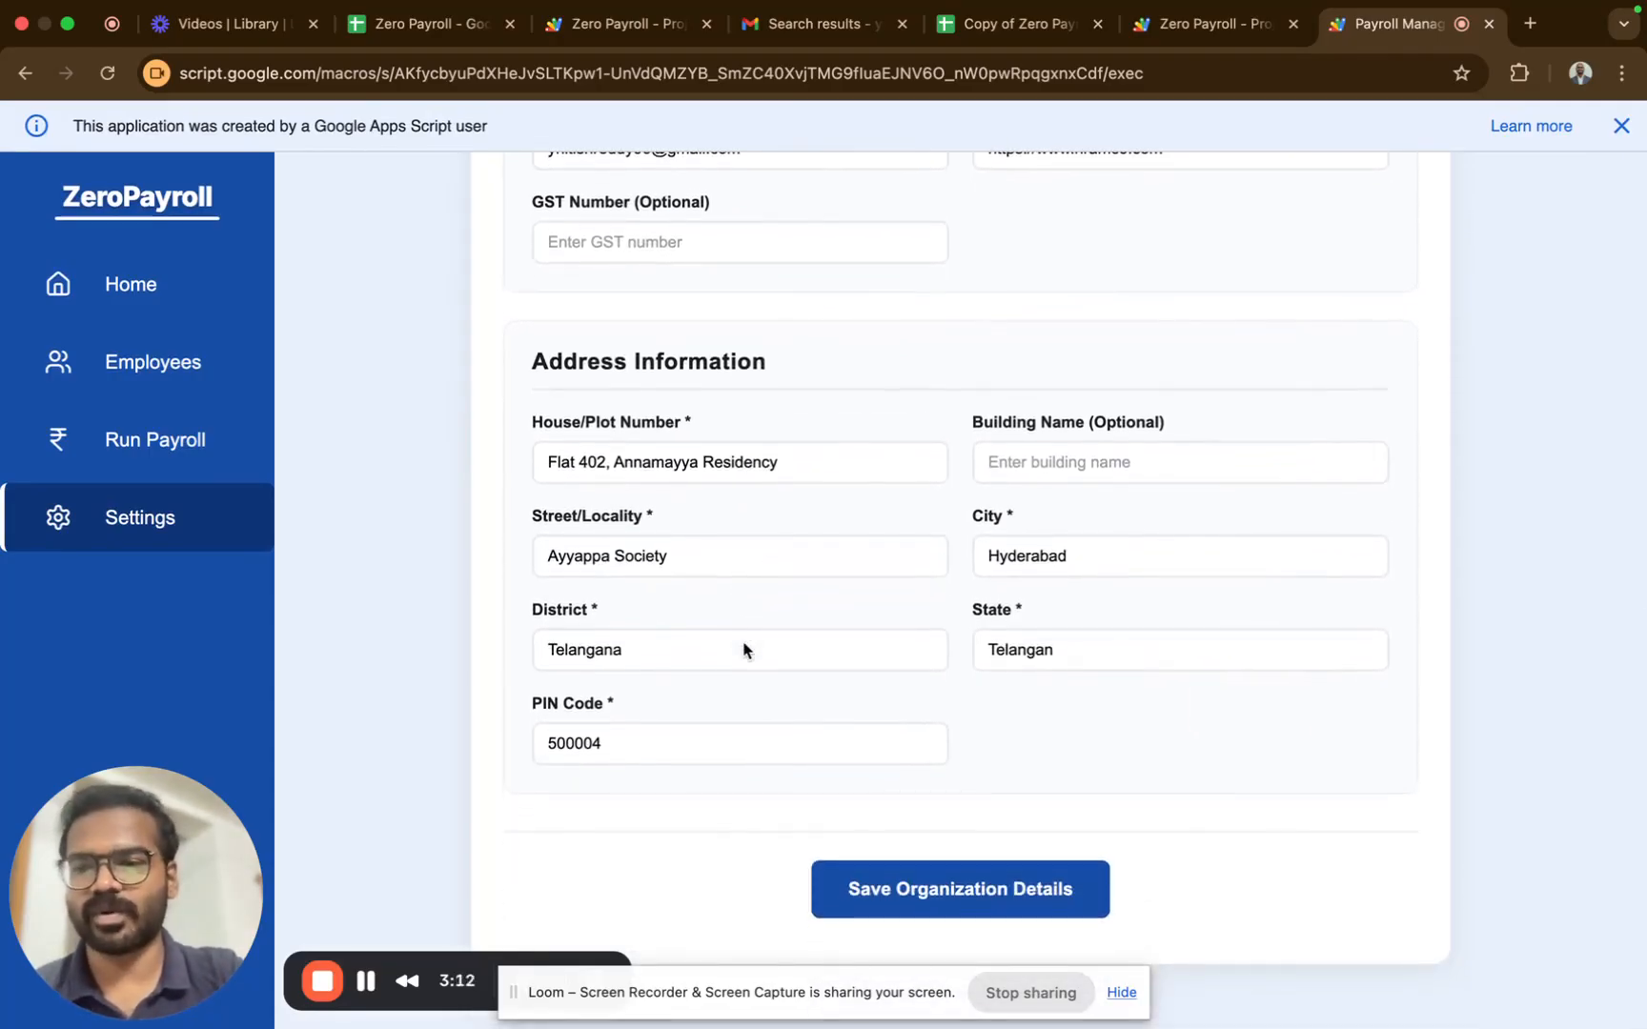
scroll(743, 651, "up", 1)
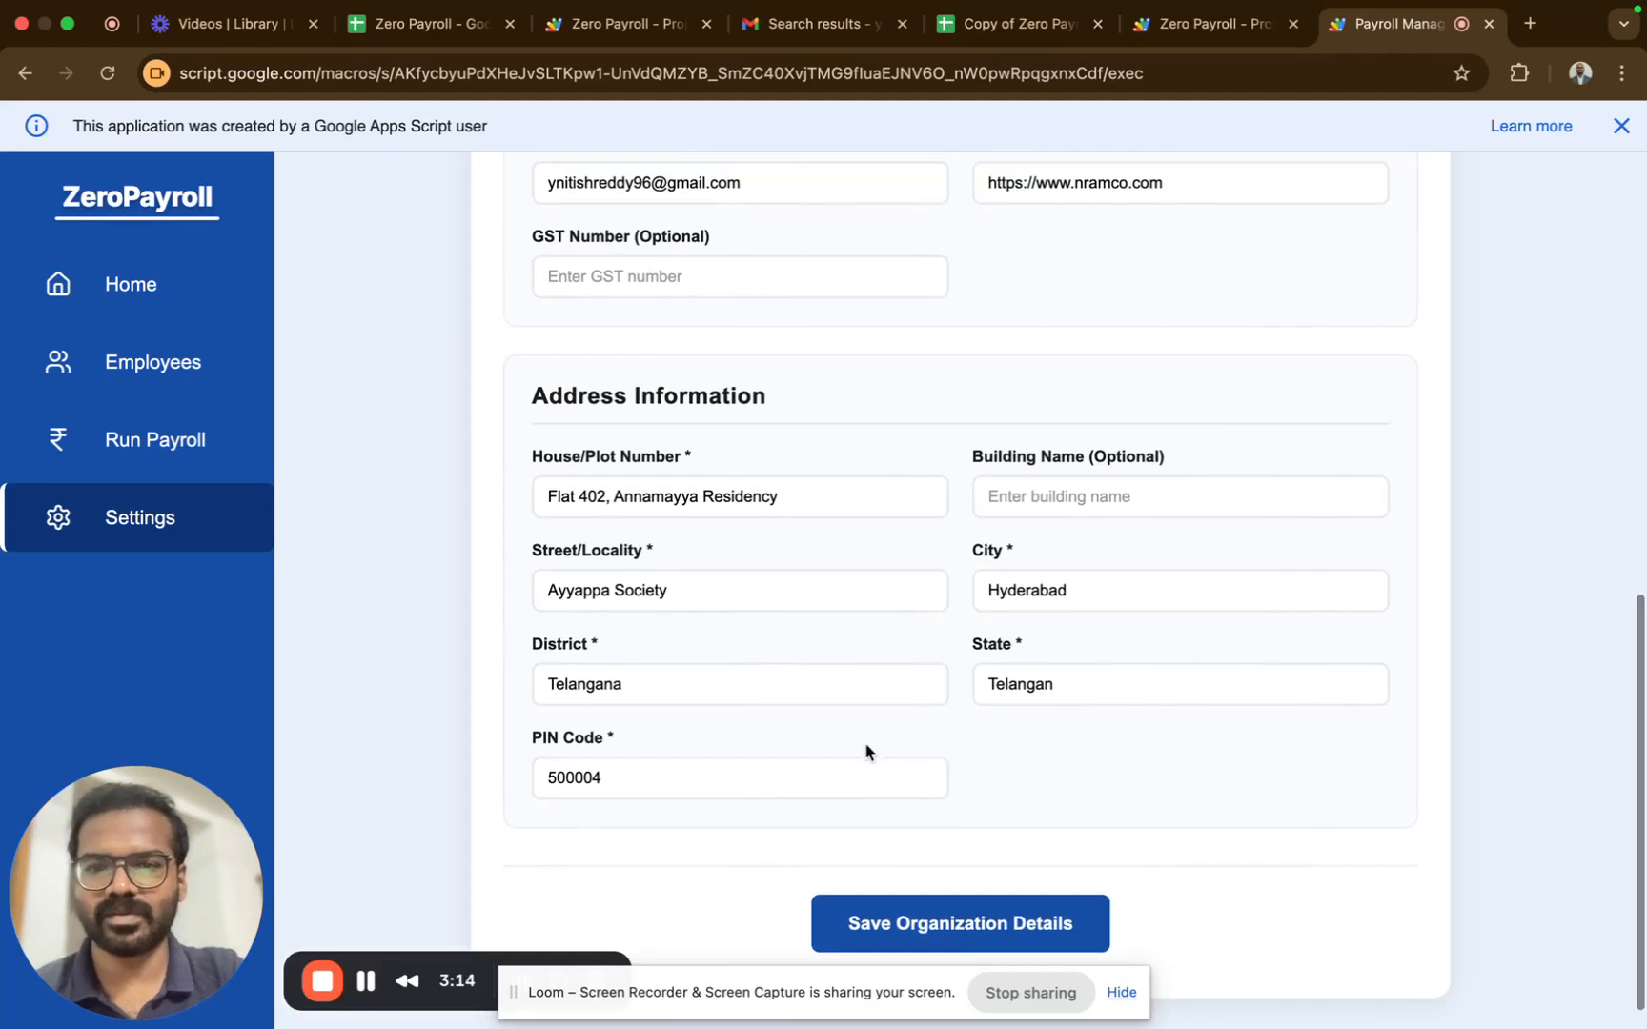
scroll(670, 505, "up", 8)
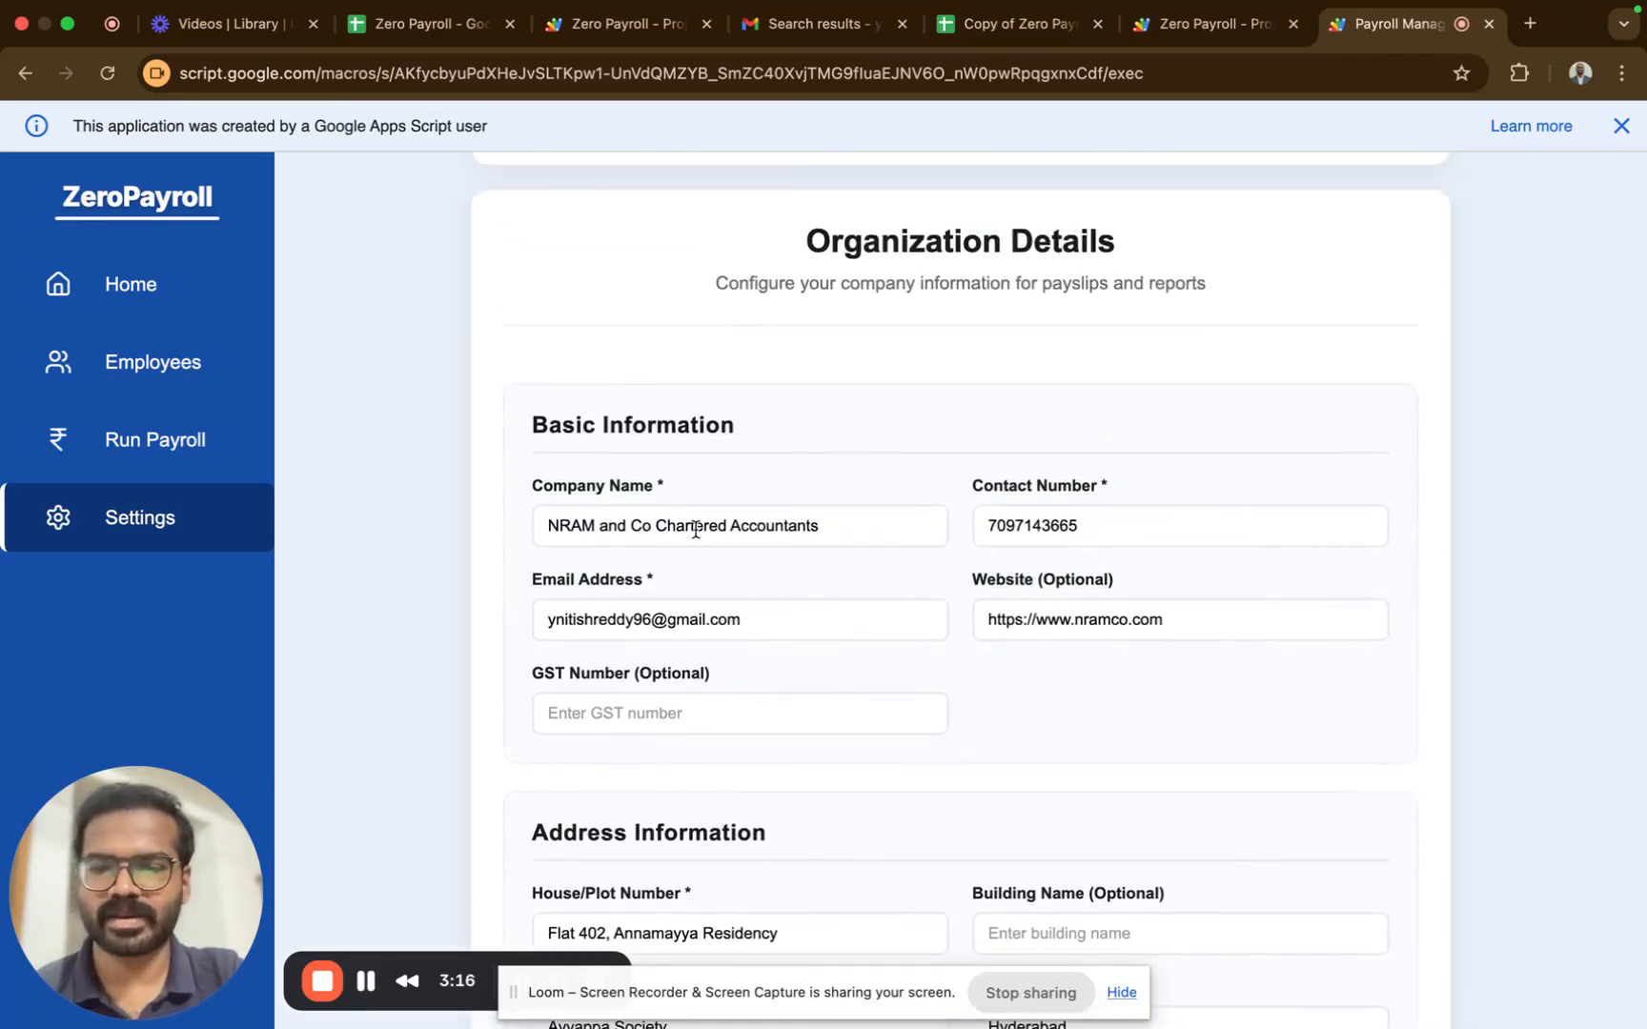
- Open a blank onboarding form for adding a new employee
left_click(194, 295)
left_click(191, 375)
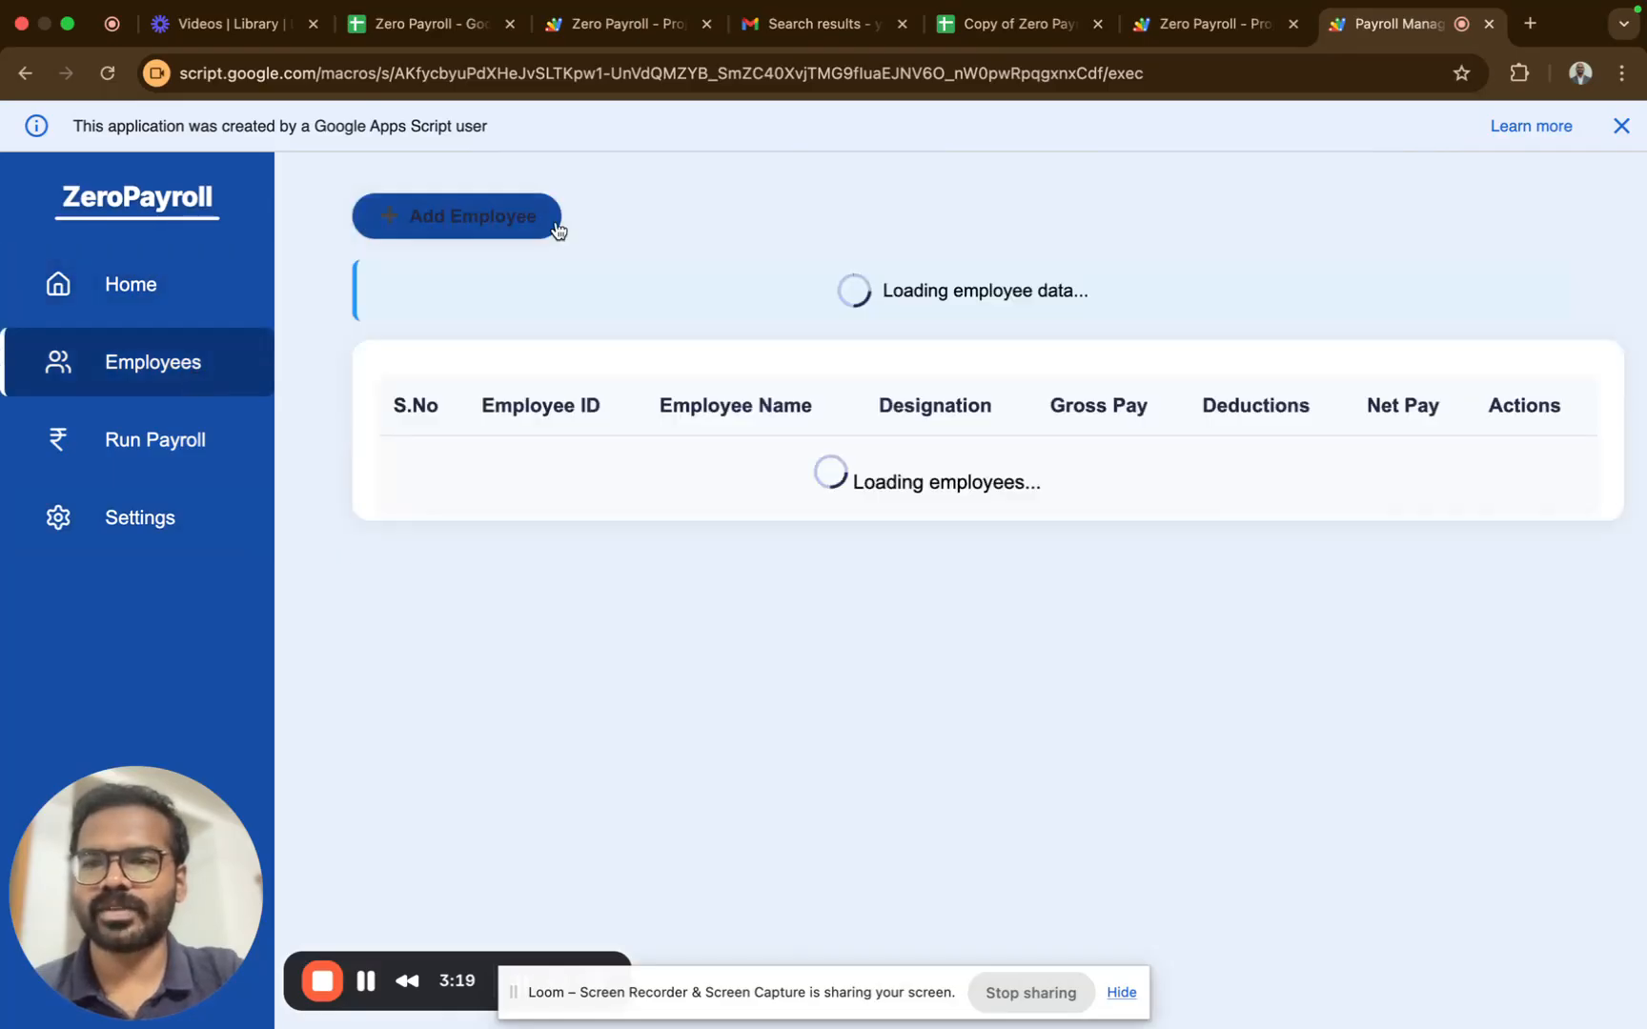
left_click(504, 238)
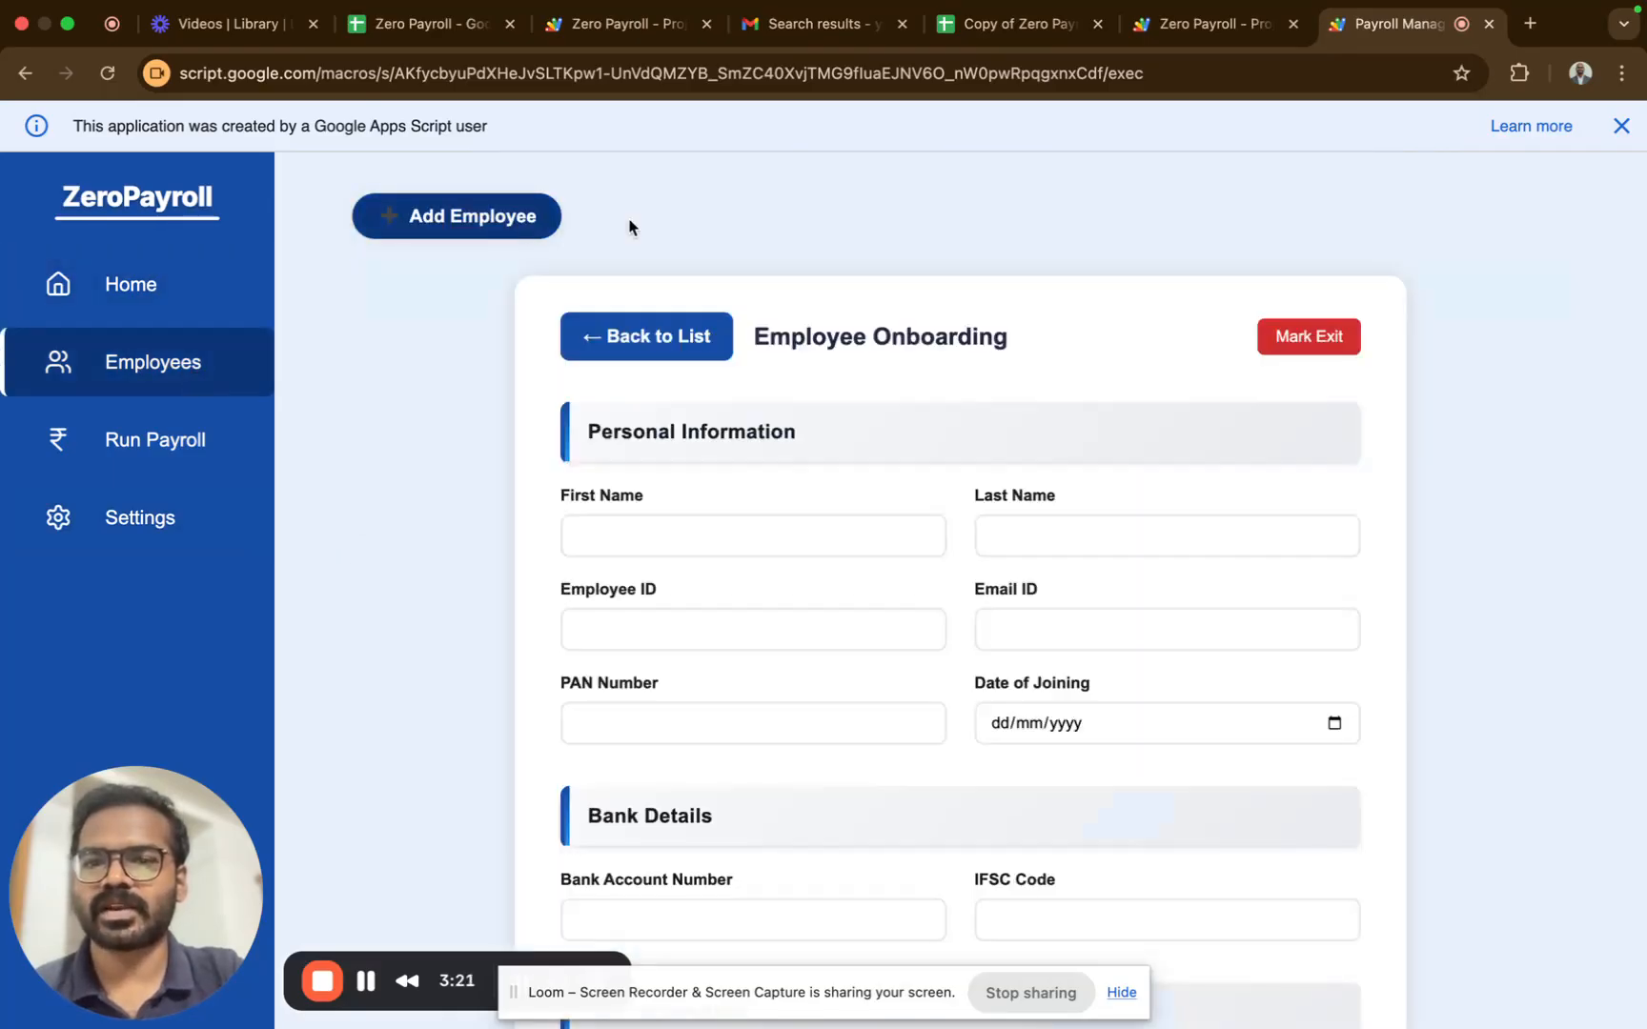
- Fill in the employee's first and last name, employee ID, e-mail and PAN number, and set the date of joining to 01/01/2025
left_click(754, 536)
type("Nitish")
key("Tab")
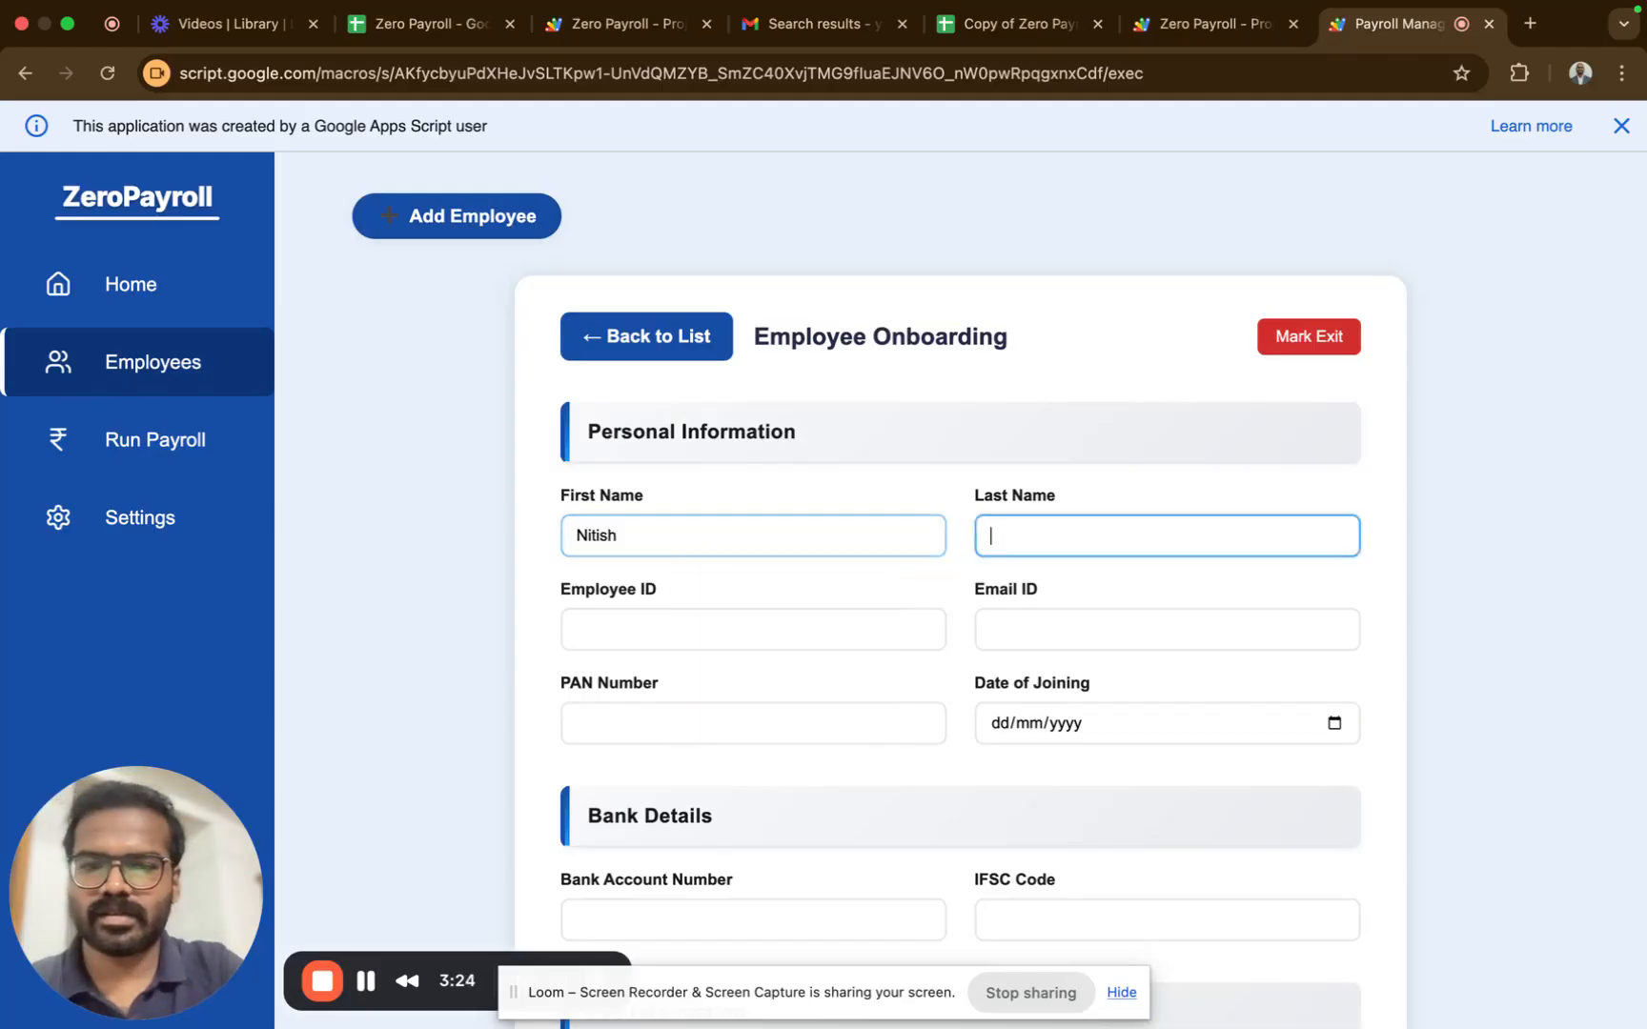
type("Reddy")
key("Tab")
type("1221")
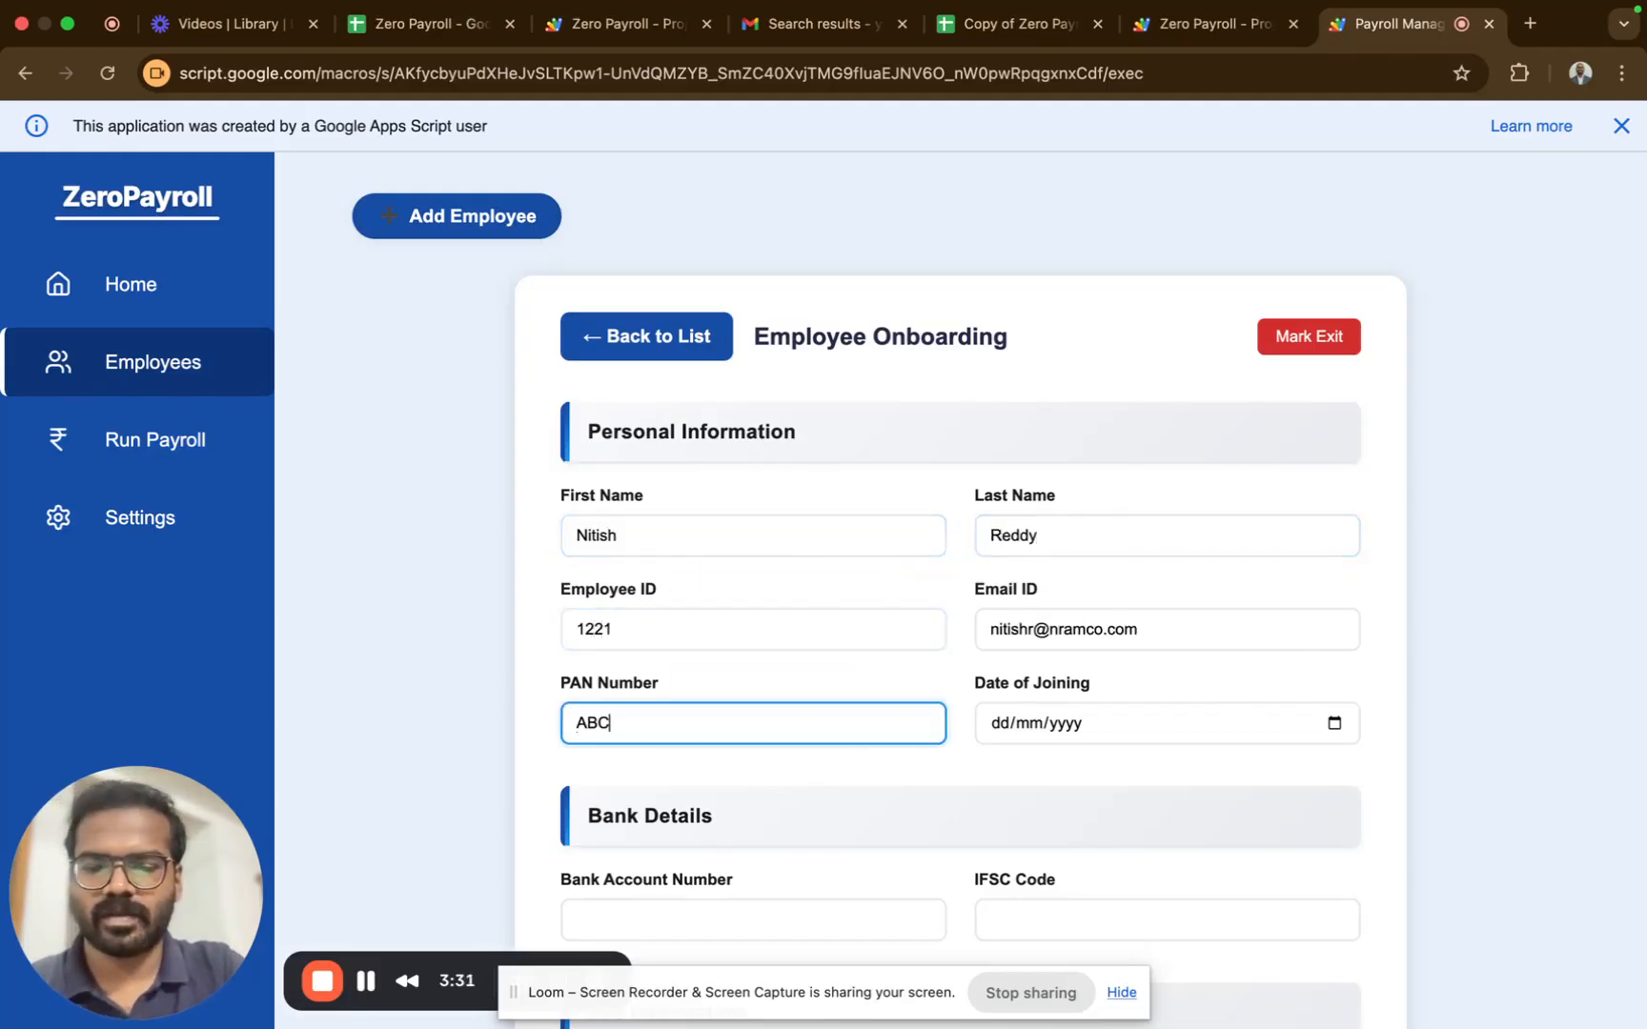
type("DE1234F")
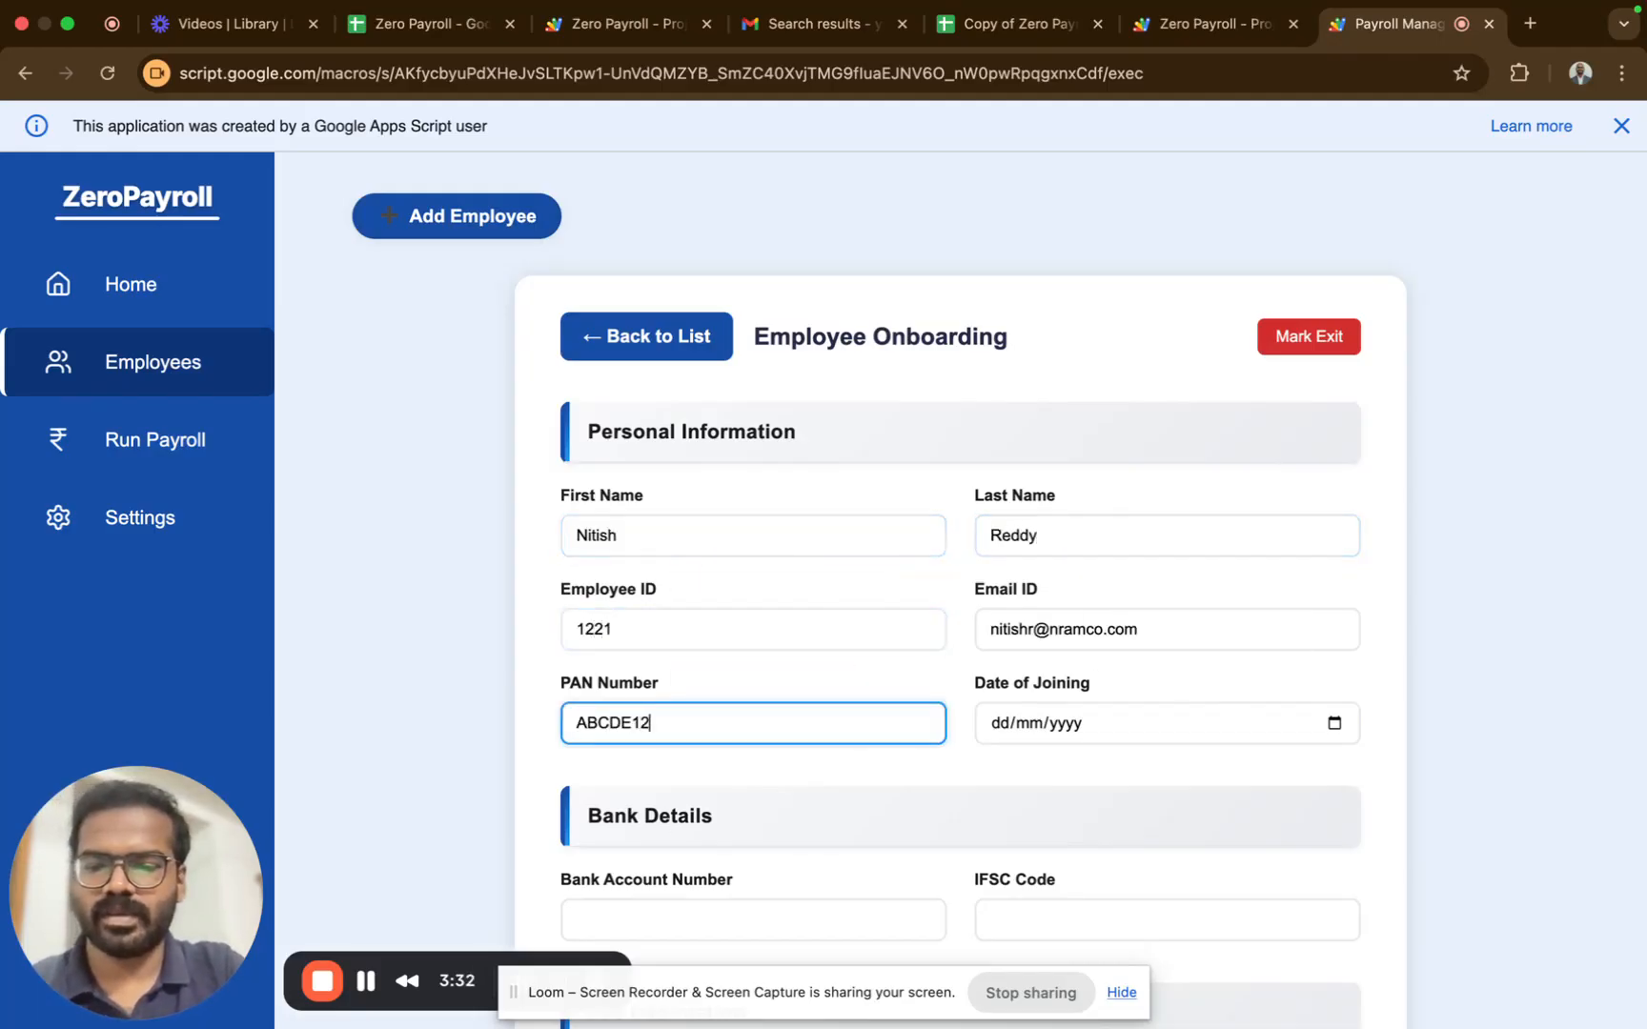
key("Tab")
type("01012025")
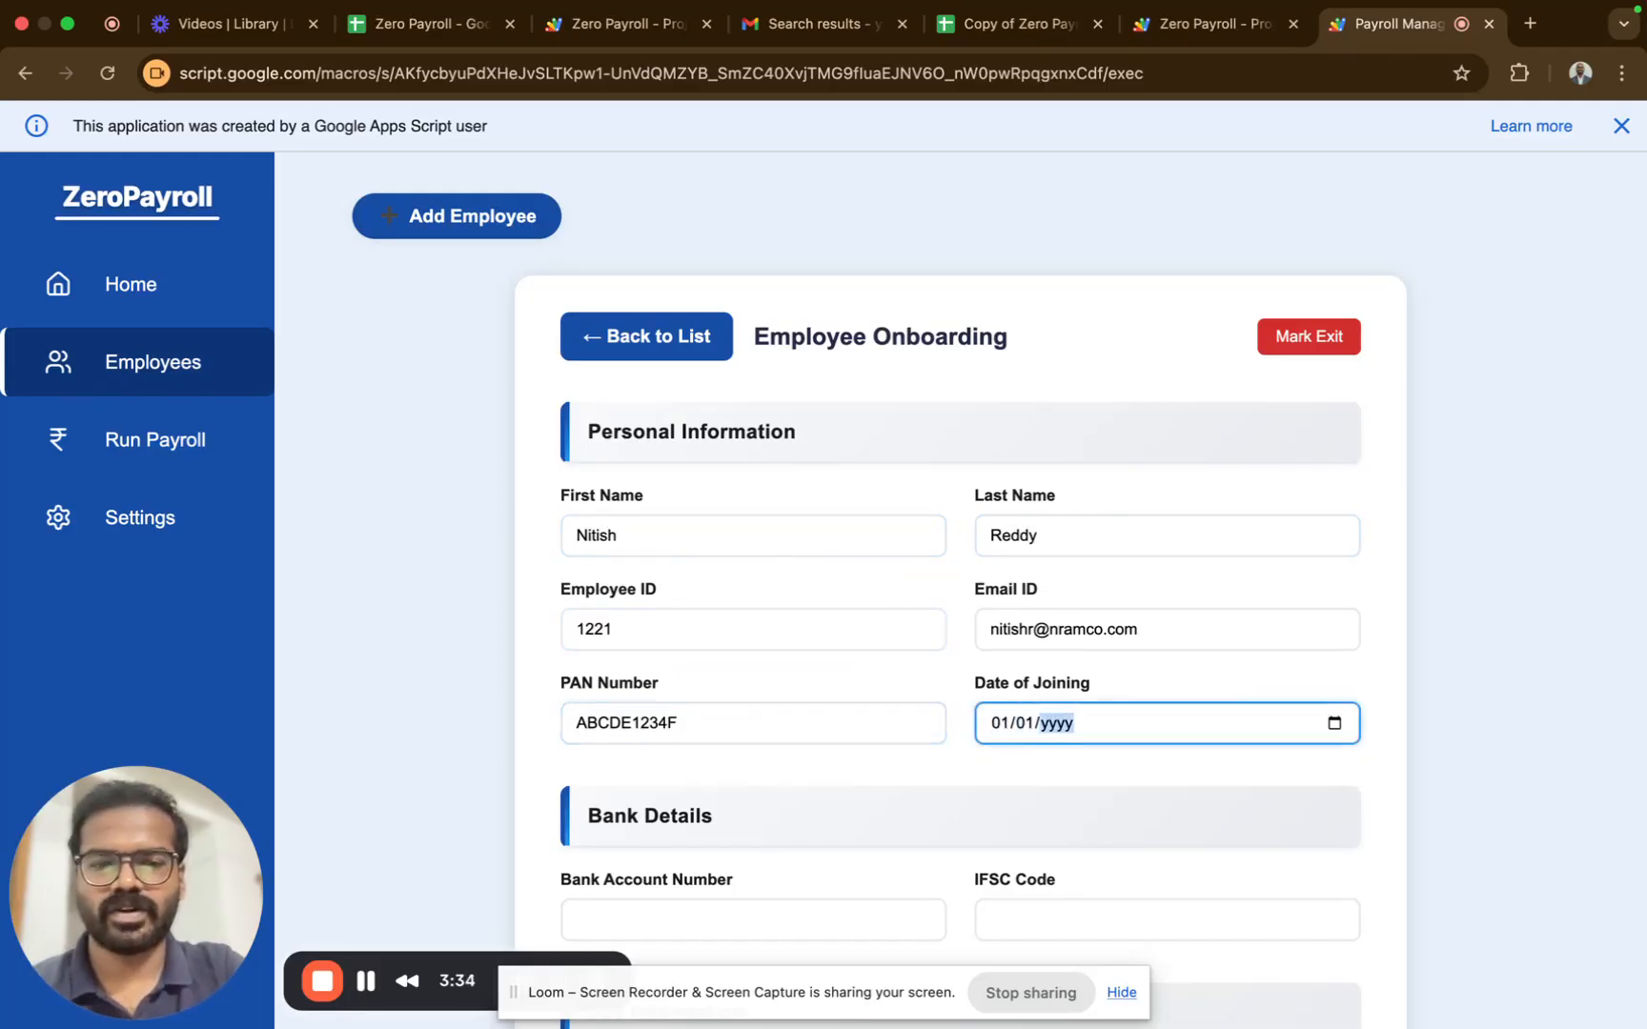
- Enter the employee's bank account number and set the IFSC code to INDB0001234
key("Tab")
key("Tab")
type("10")
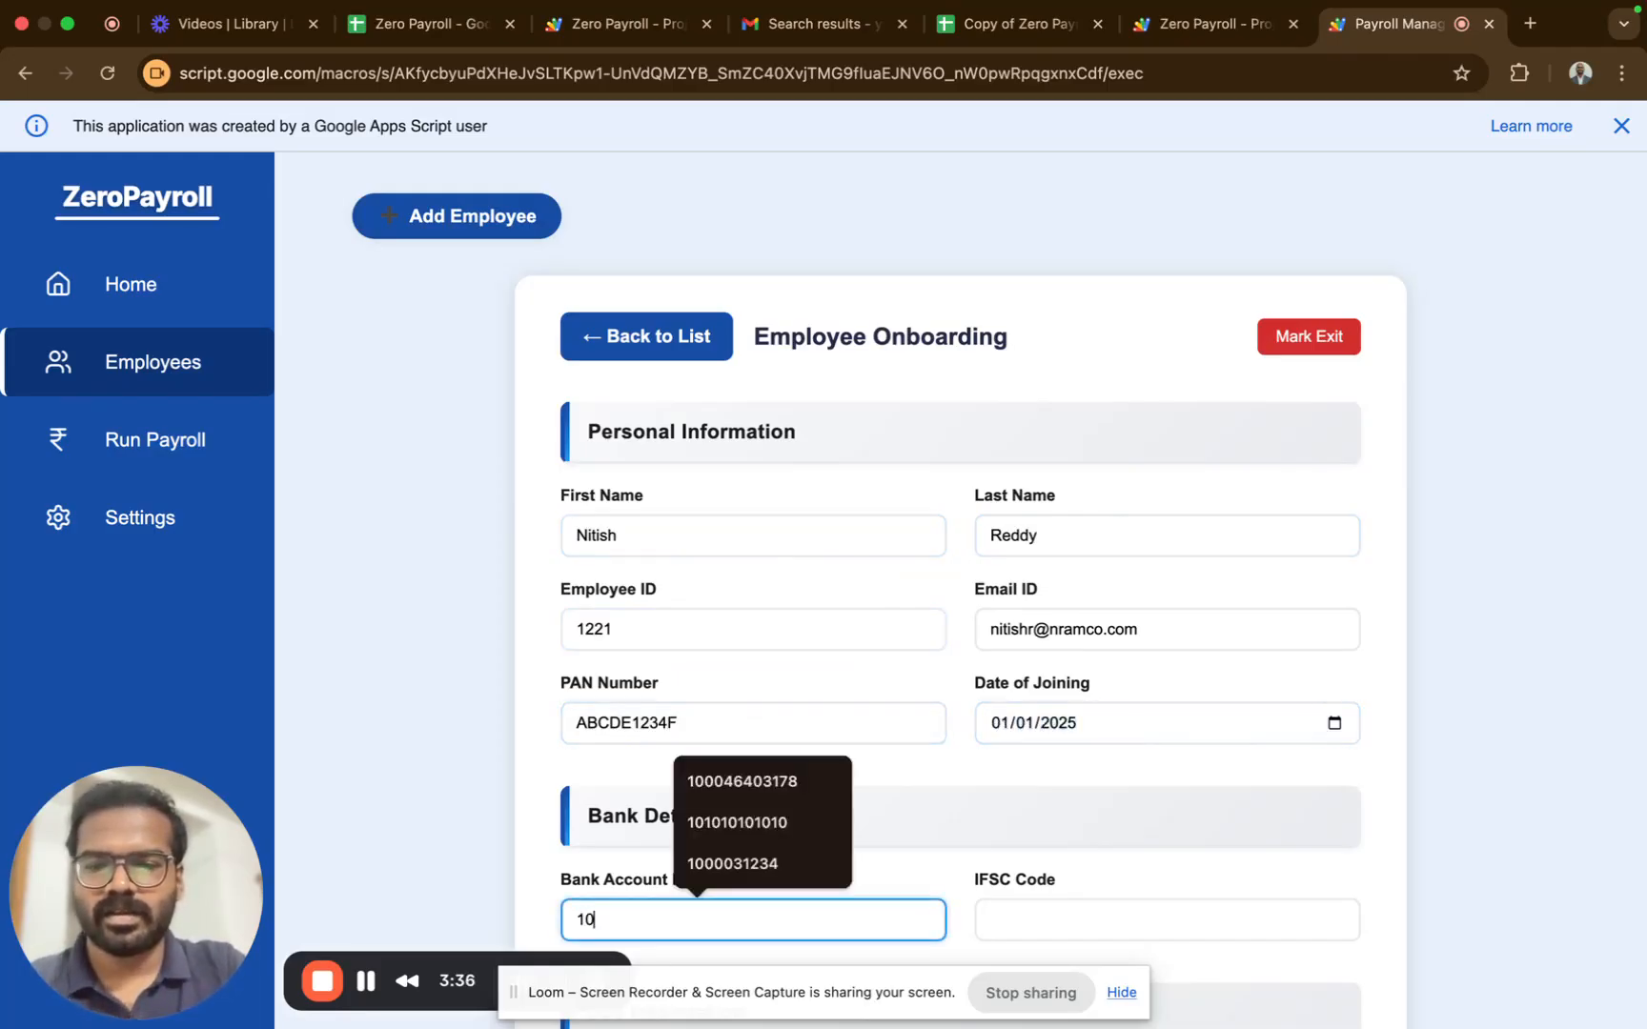
type("0000000")
key("Tab")
type("INDB)00")
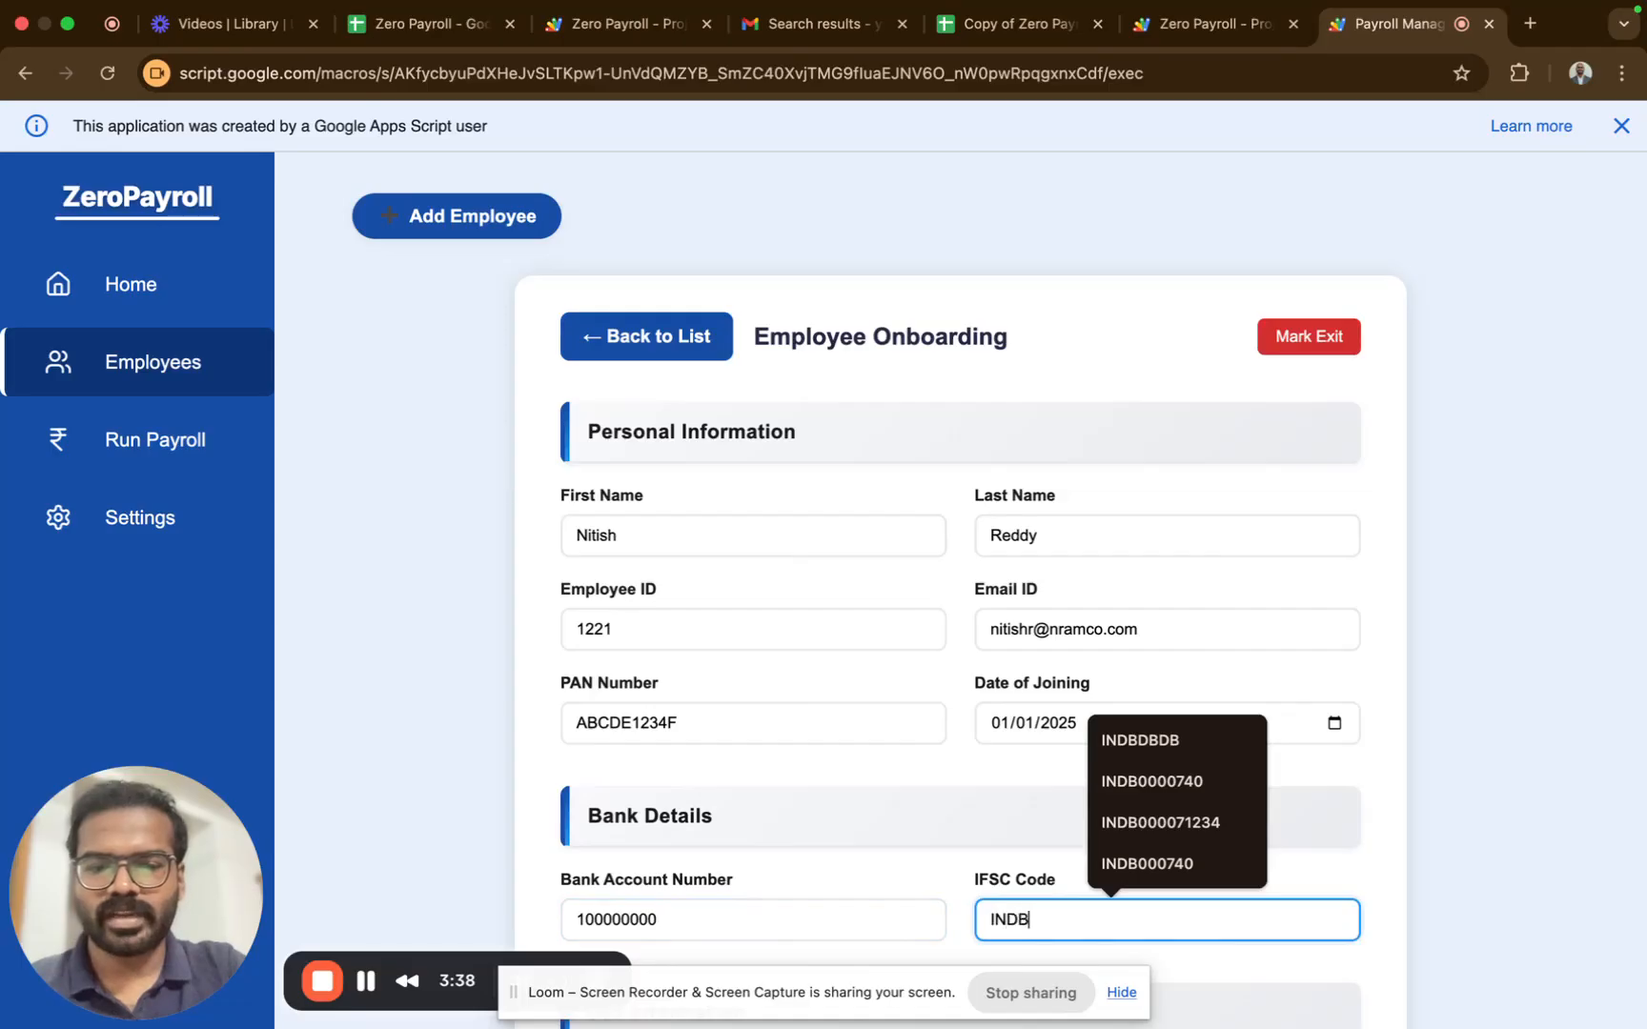
key("BackSpace")
key("BackSpace")
key("BackSpace")
type("000")
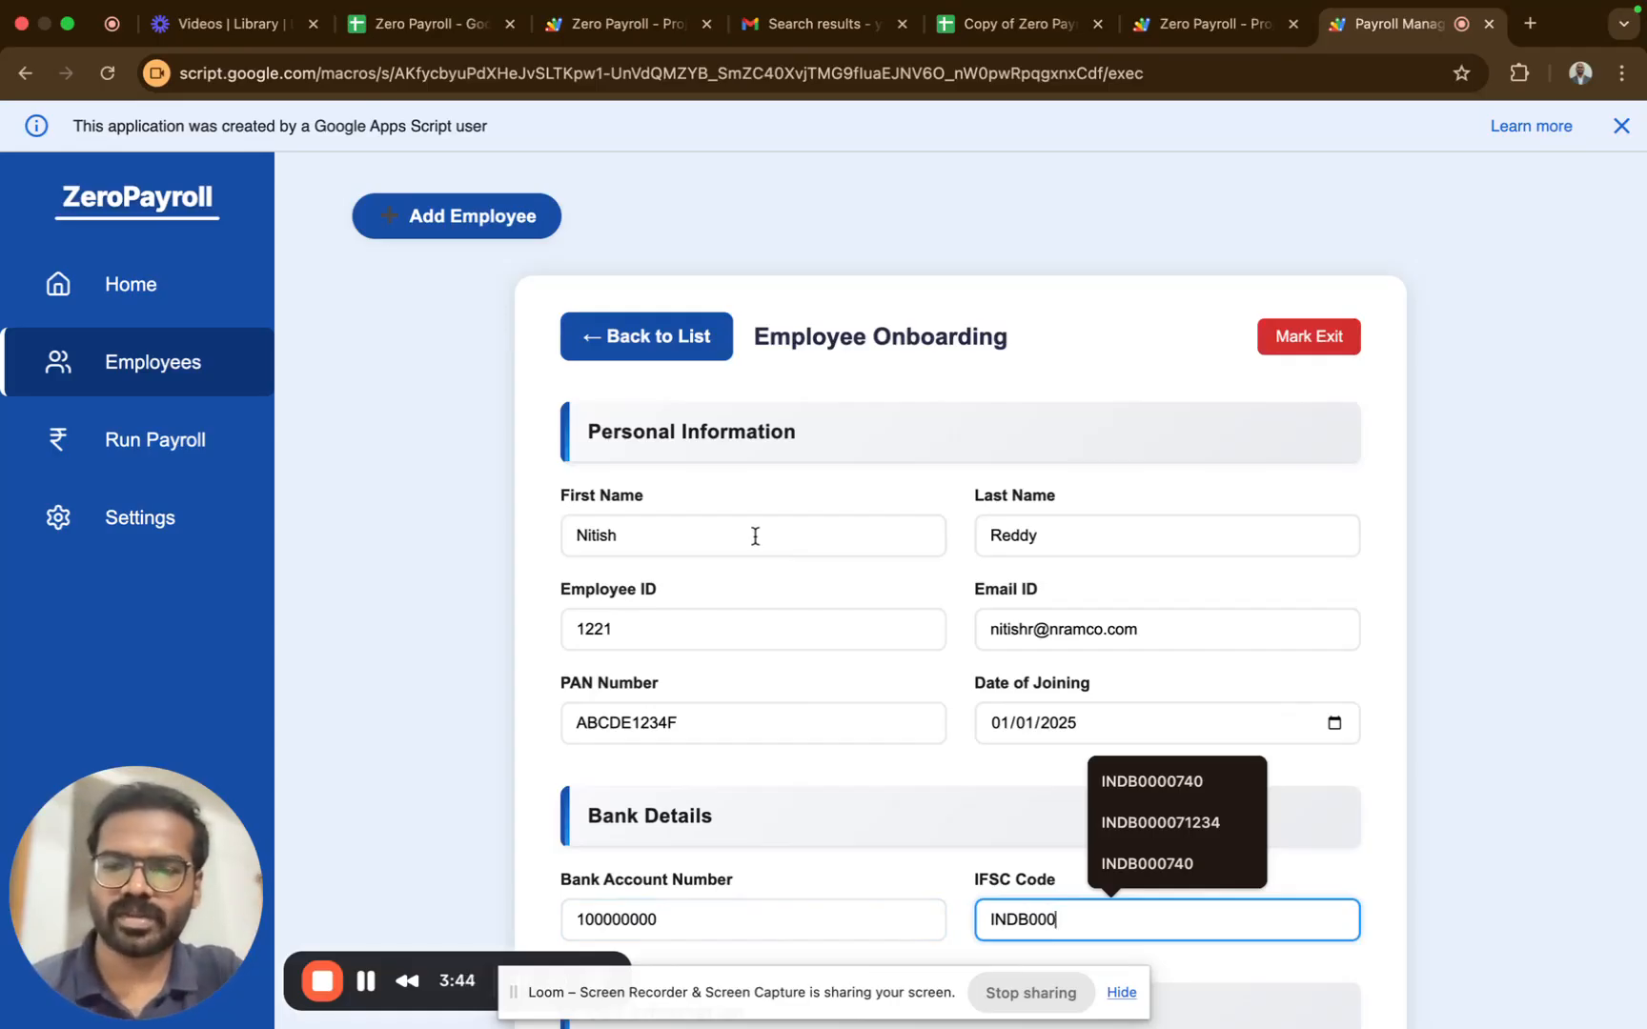
type("1234")
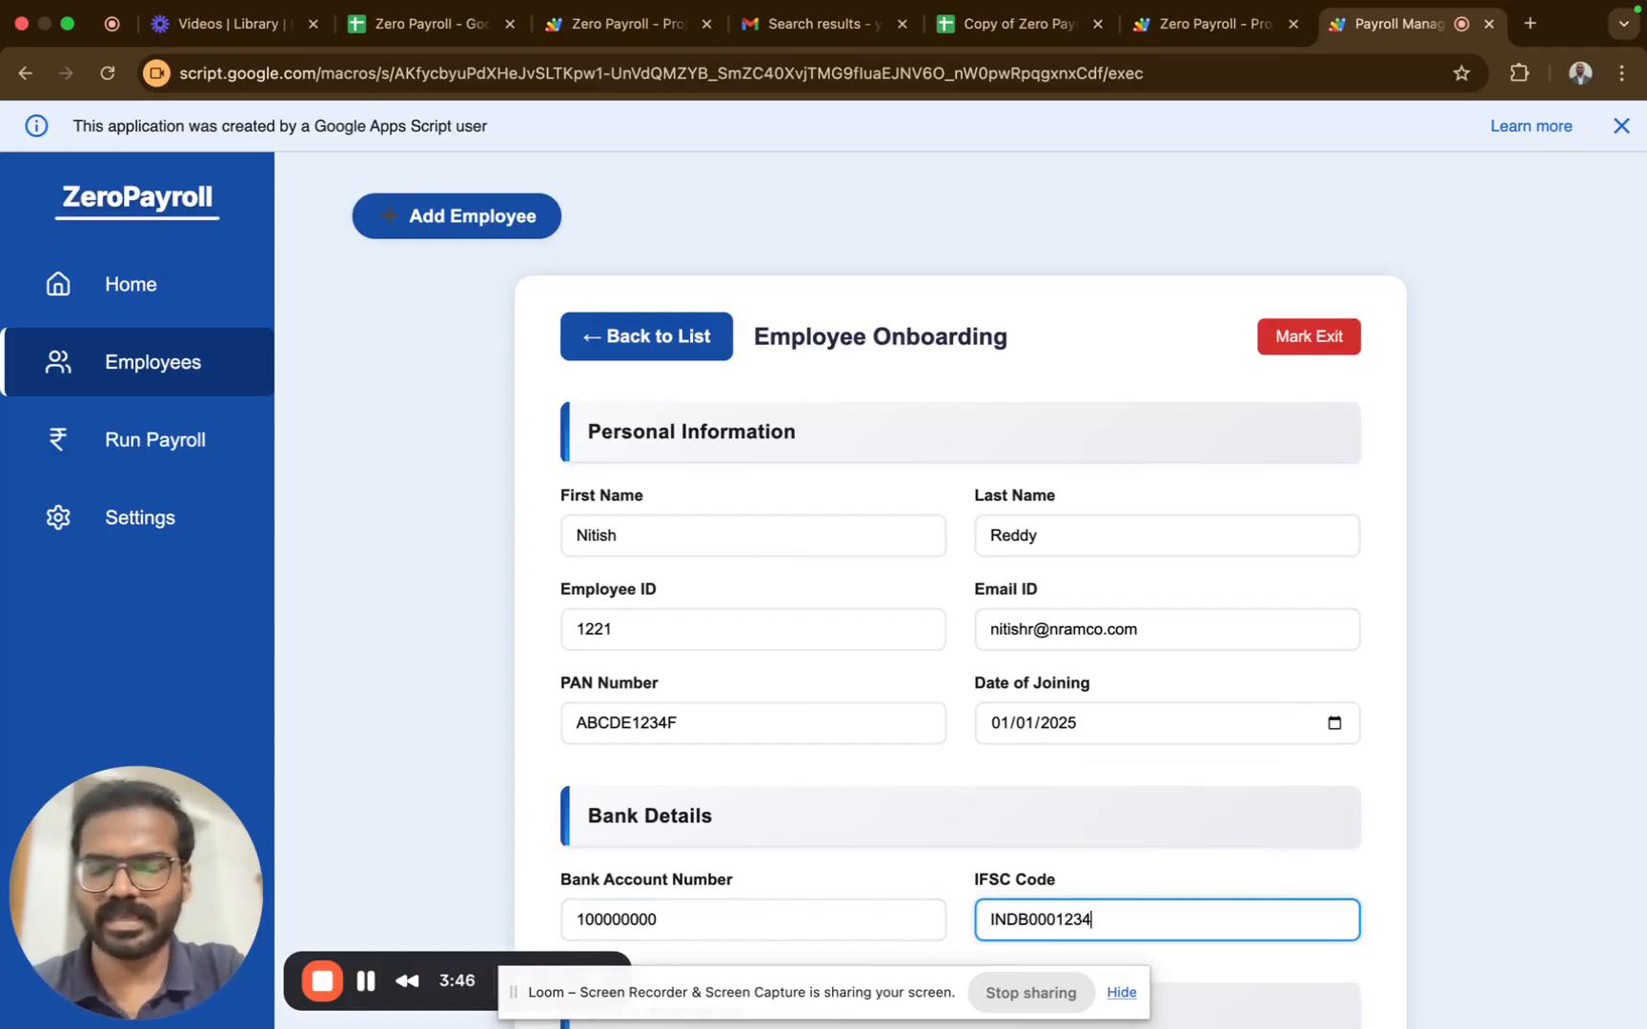
scroll(755, 537, "down", 3)
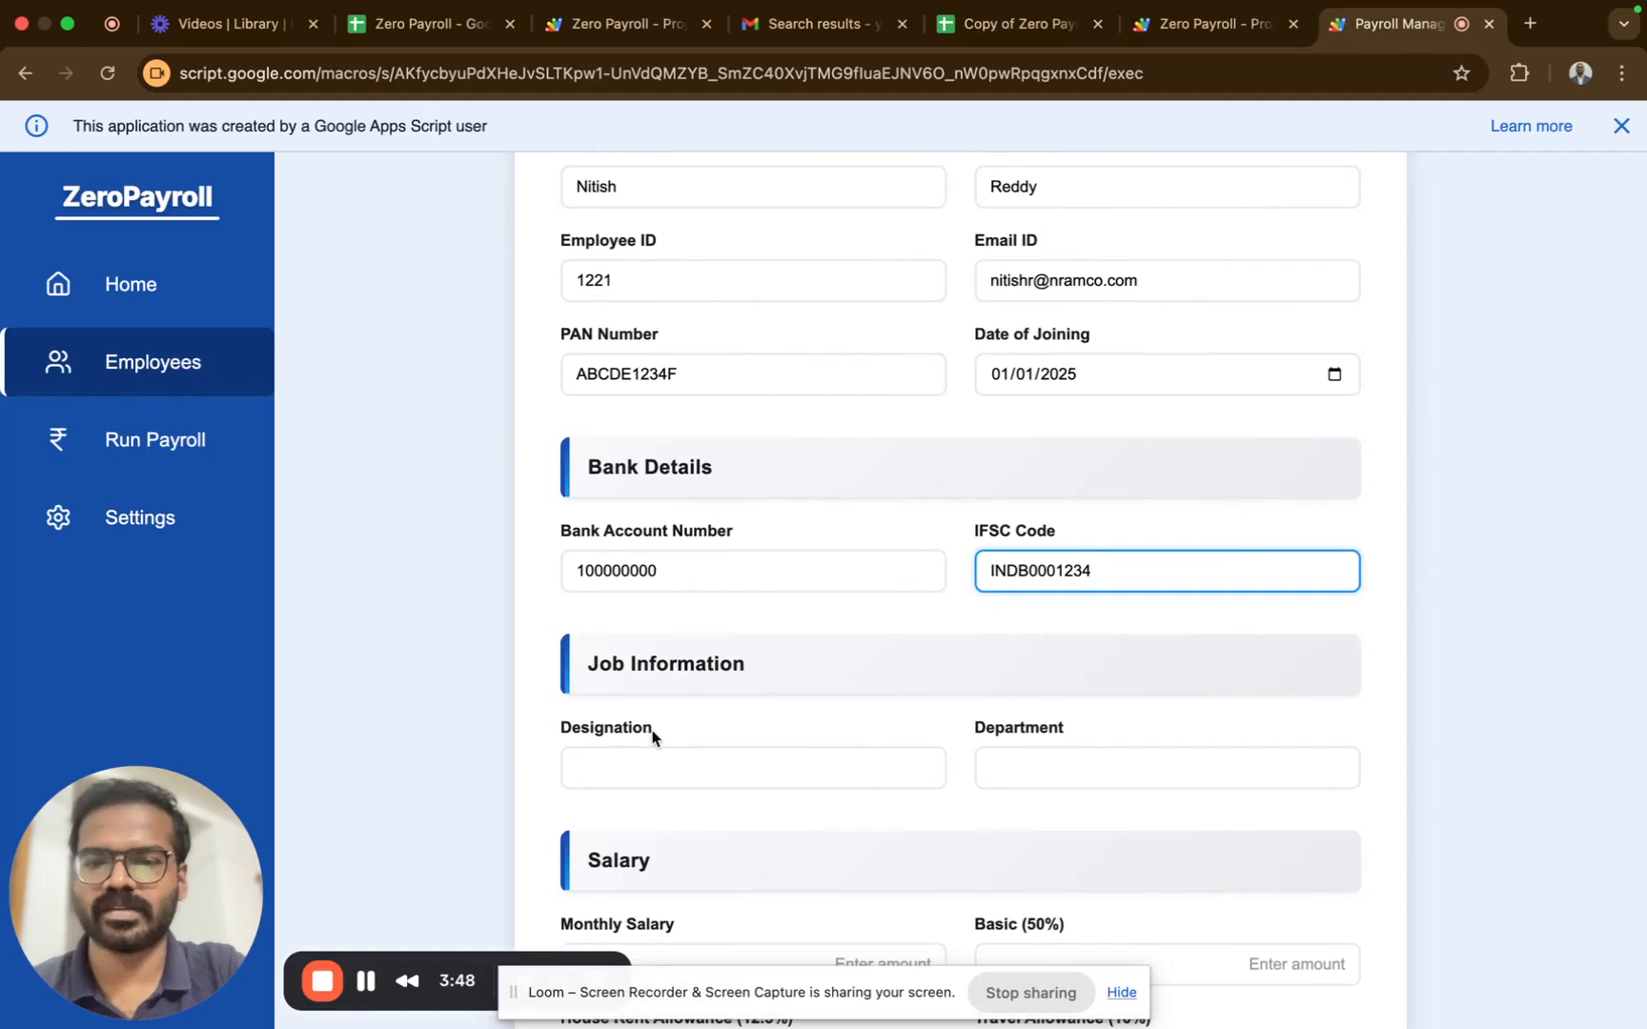
- Fill in the employee's job information with designation CEO and department Audit
left_click(656, 762)
type("CEO")
key("Tab")
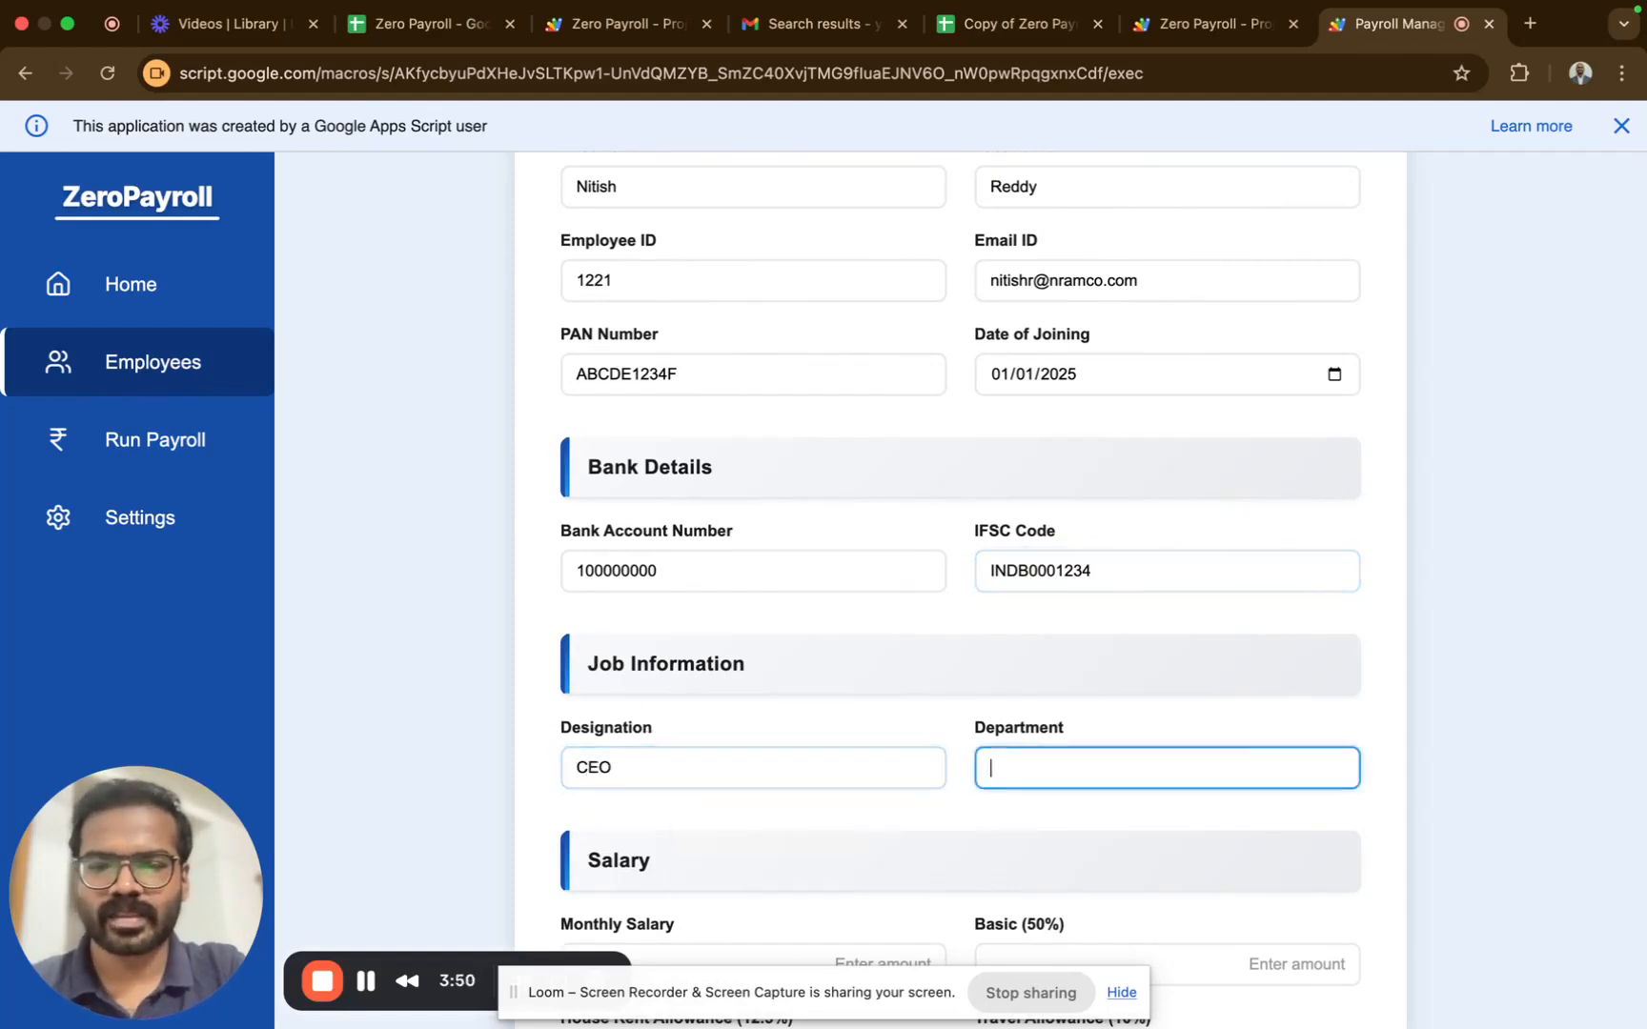
type("Audit")
key("Tab")
- Set the employee's monthly salary to 2,00,000, the basic pay to 50,000 and the house rent allowance to 75,000
key("Tab")
key("shift+Tab")
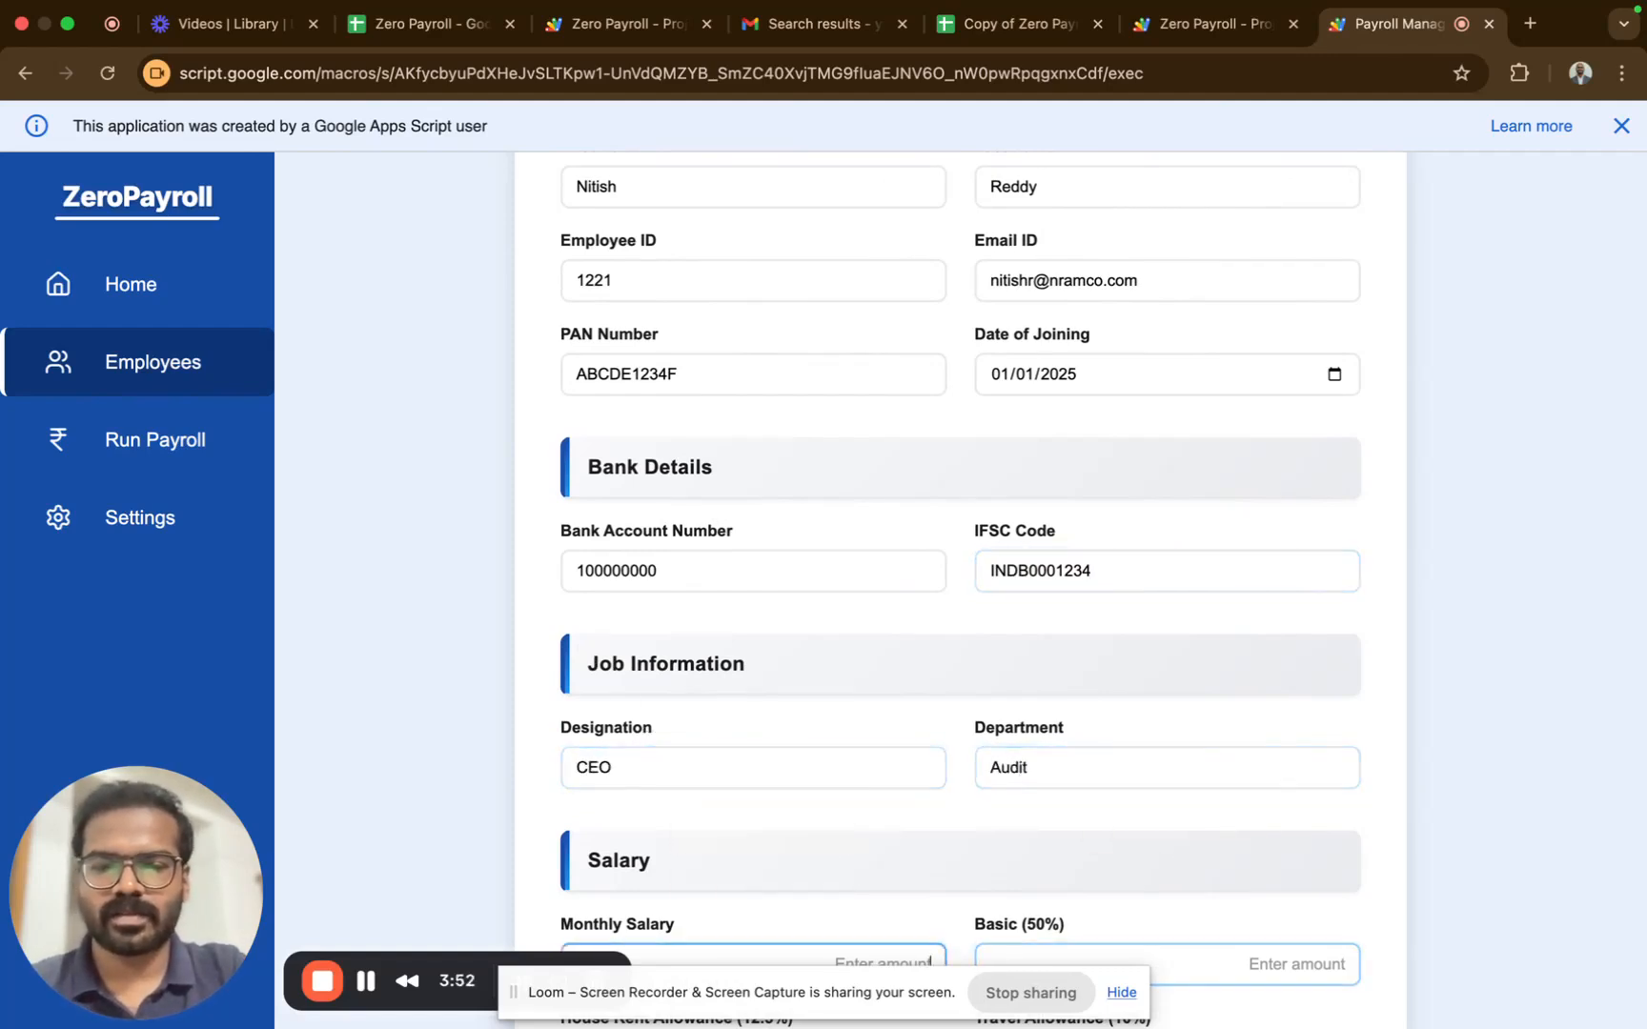
scroll(651, 750, "down", 4)
type("2,00,000")
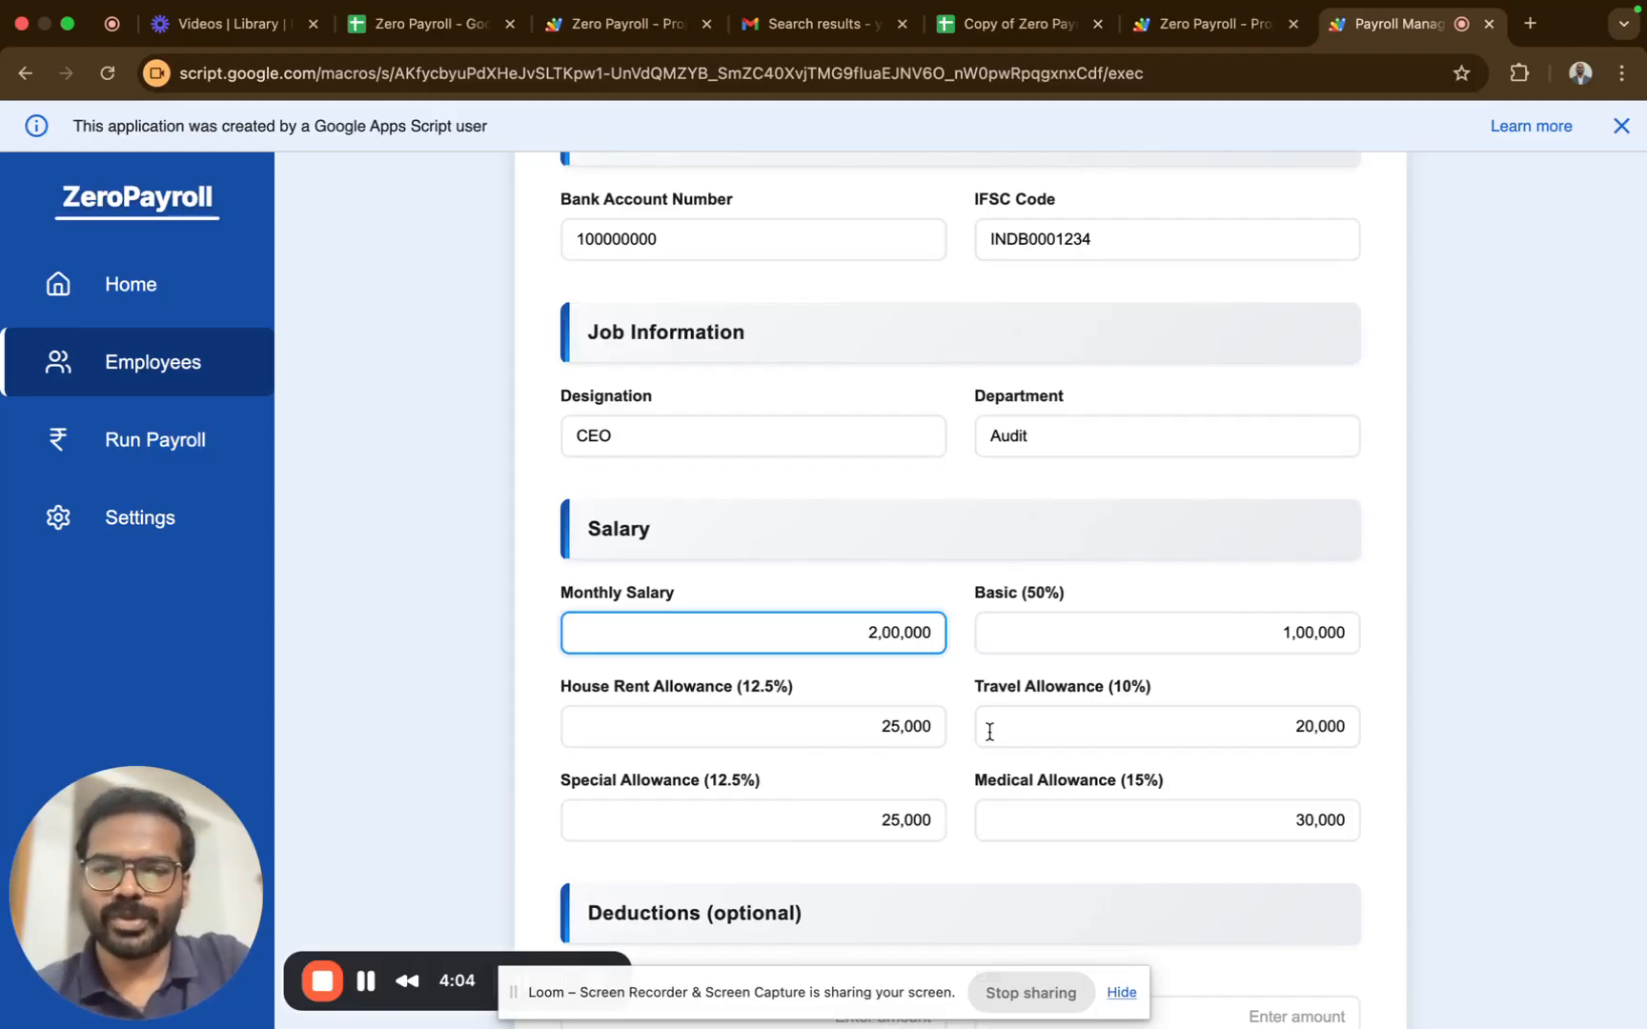
left_click(1235, 636)
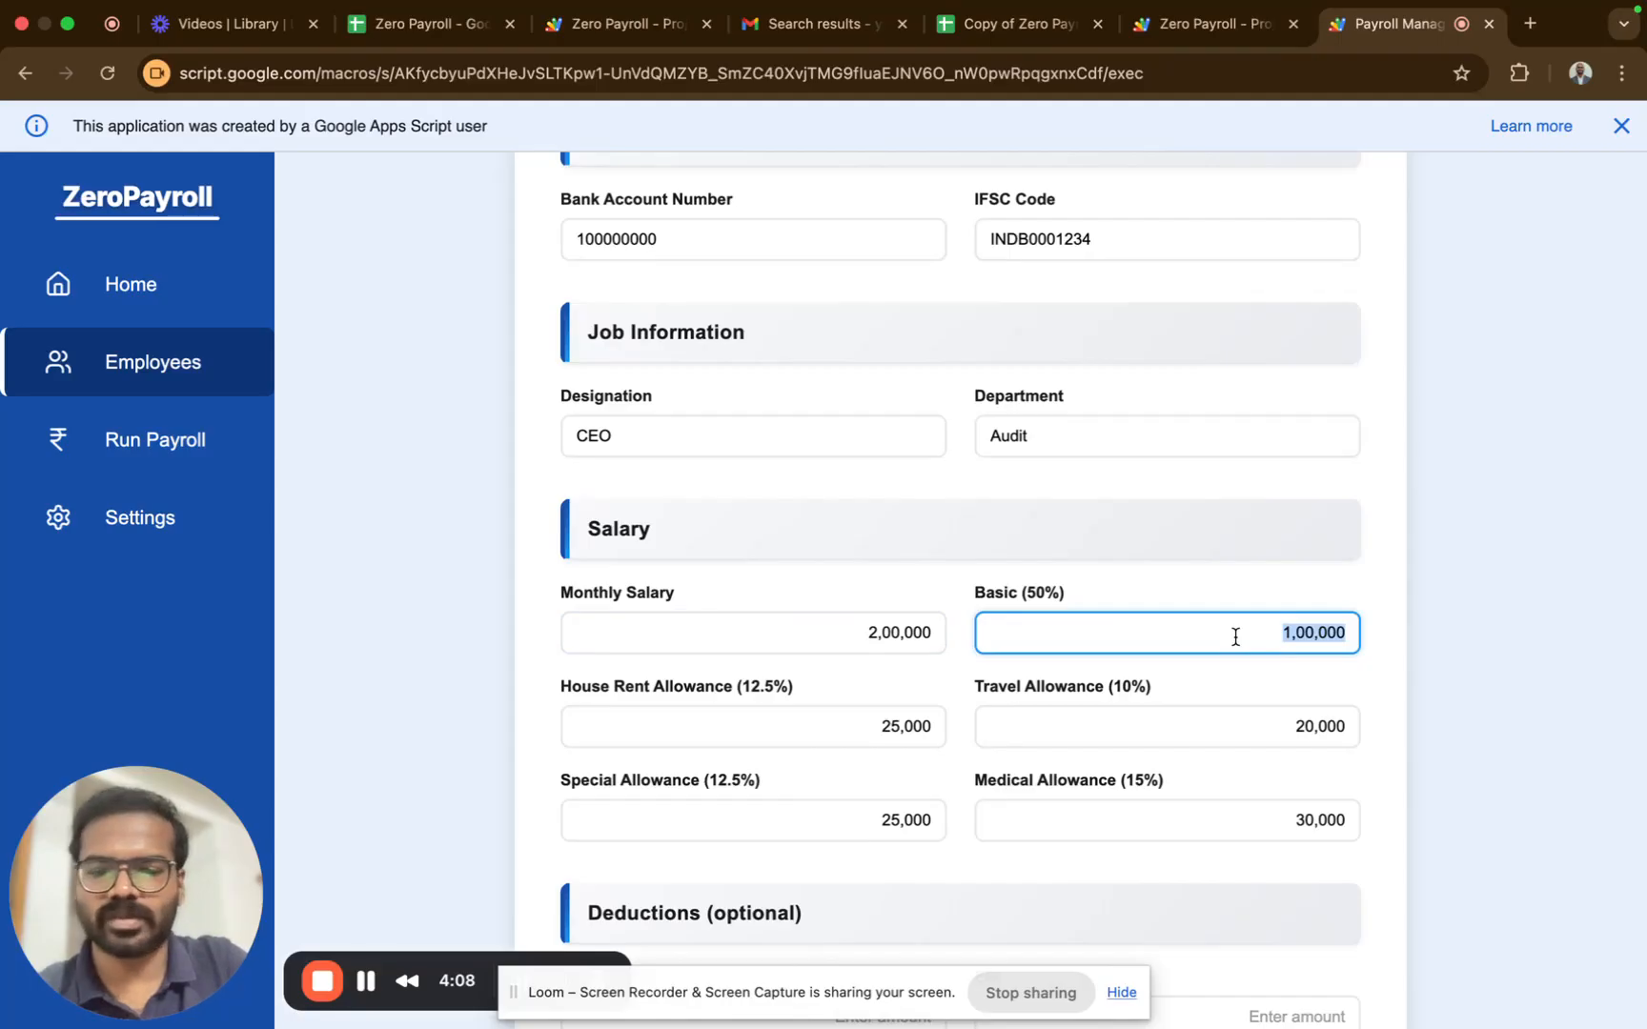
type("50000")
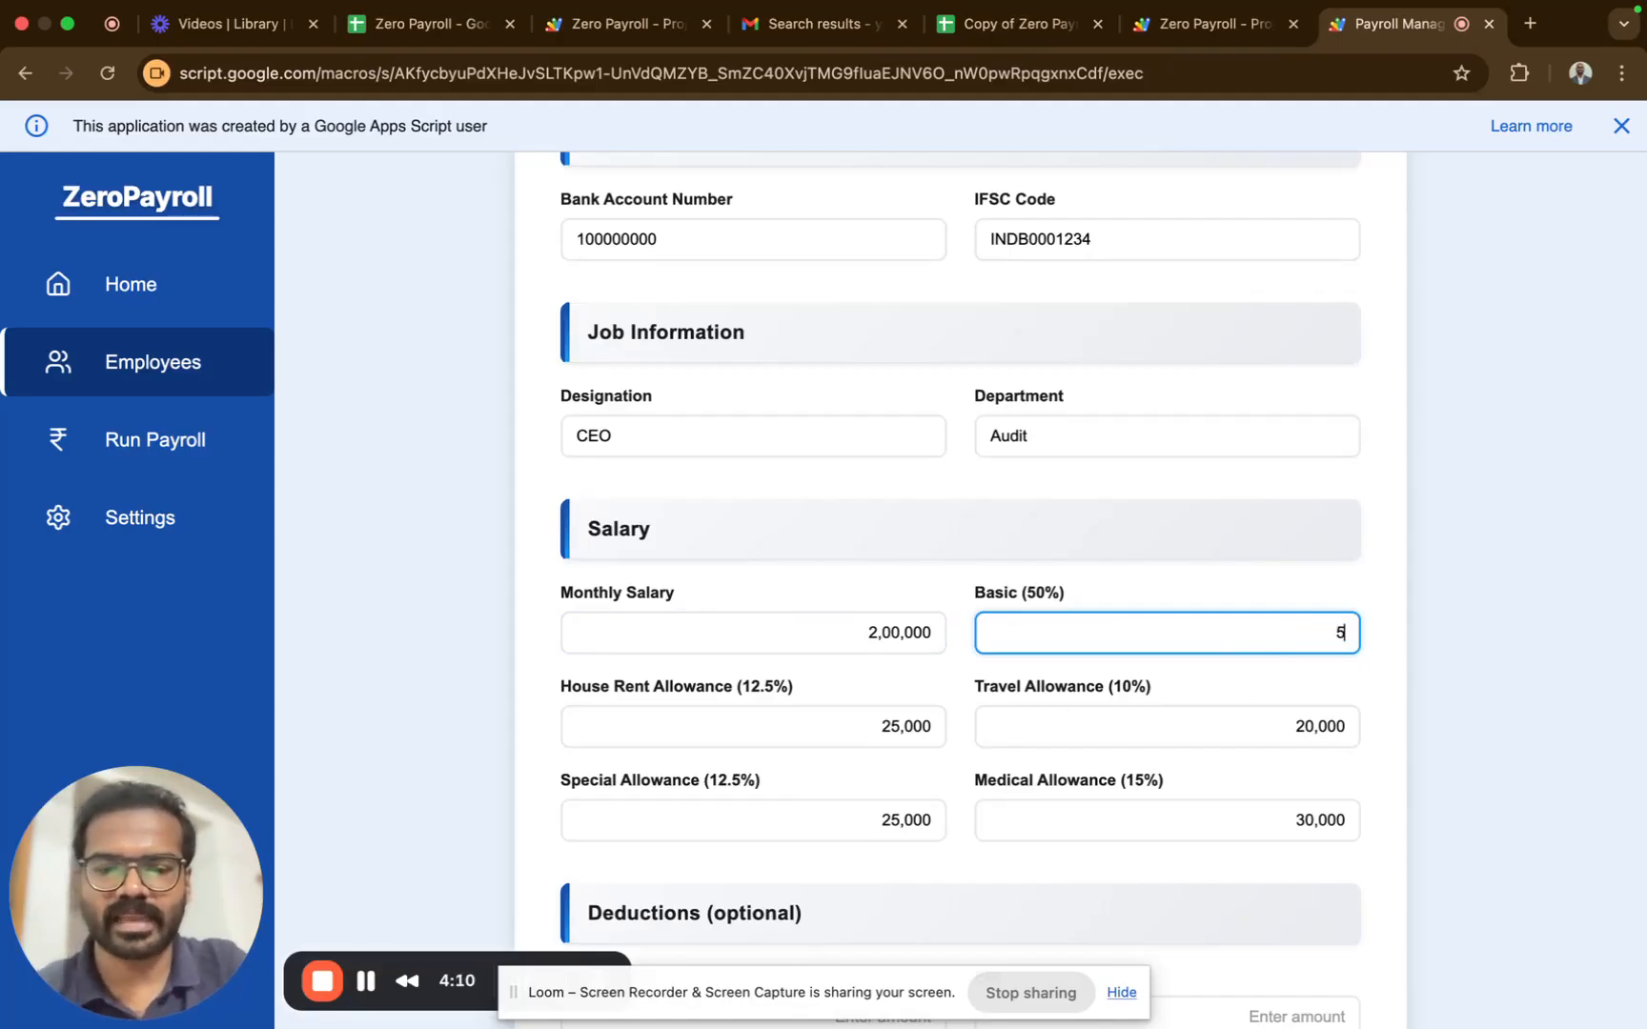
key("Tab")
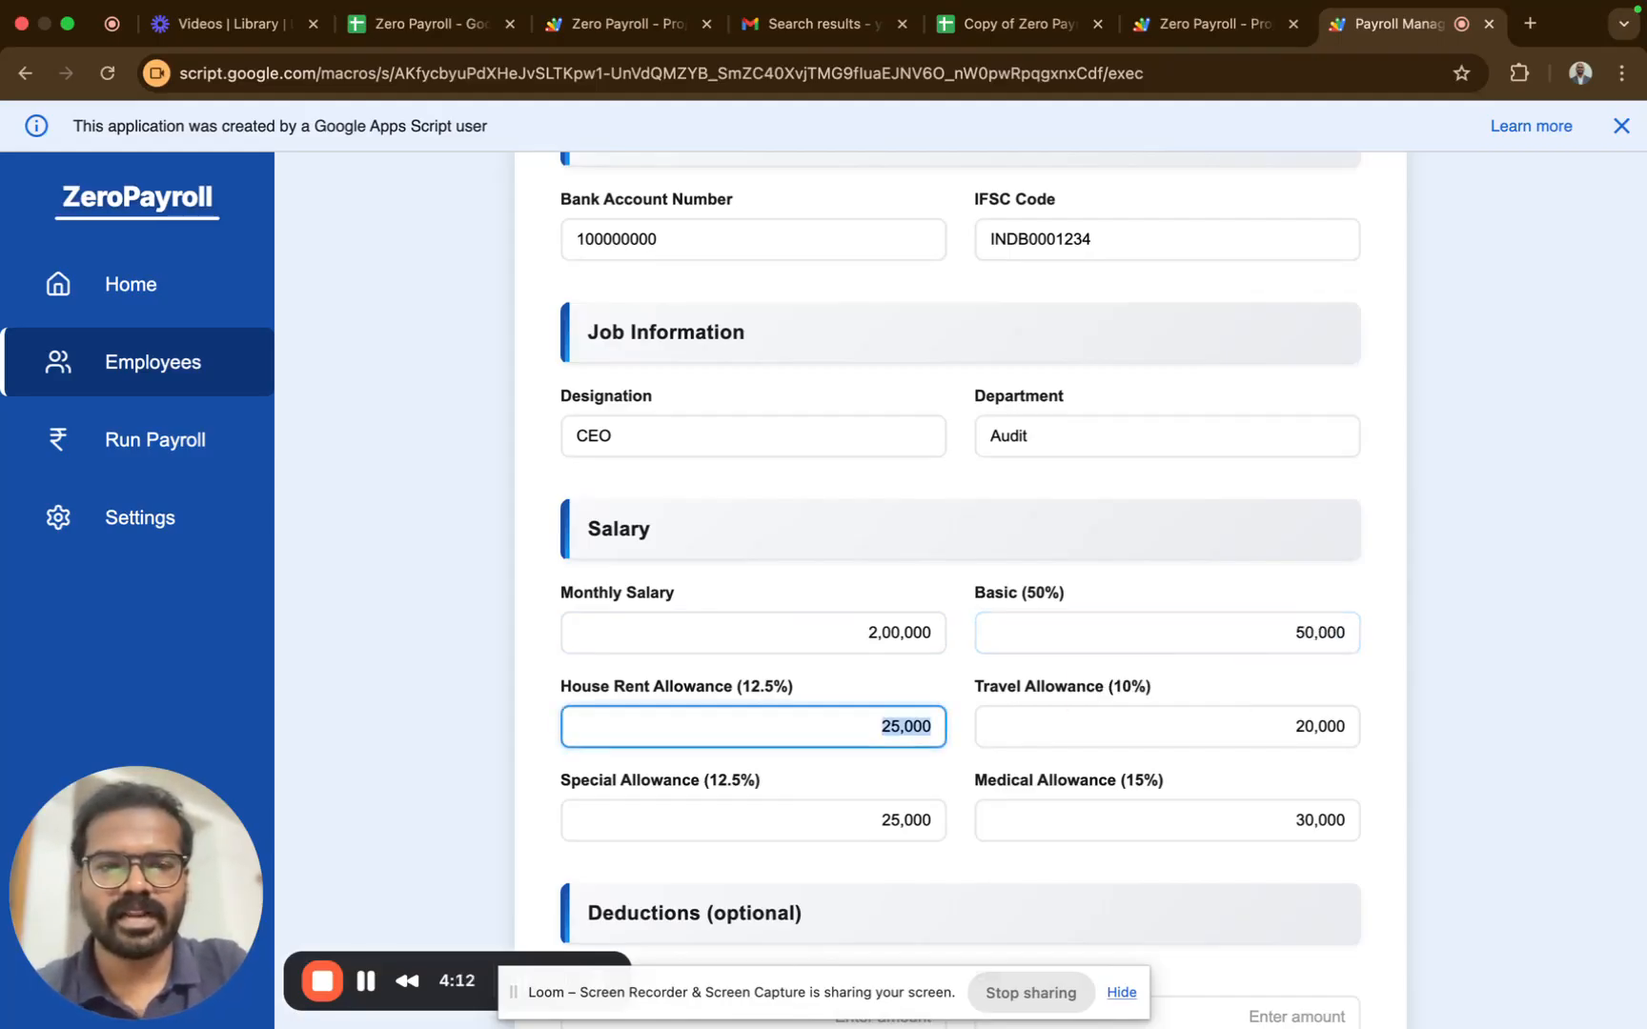
type("75000")
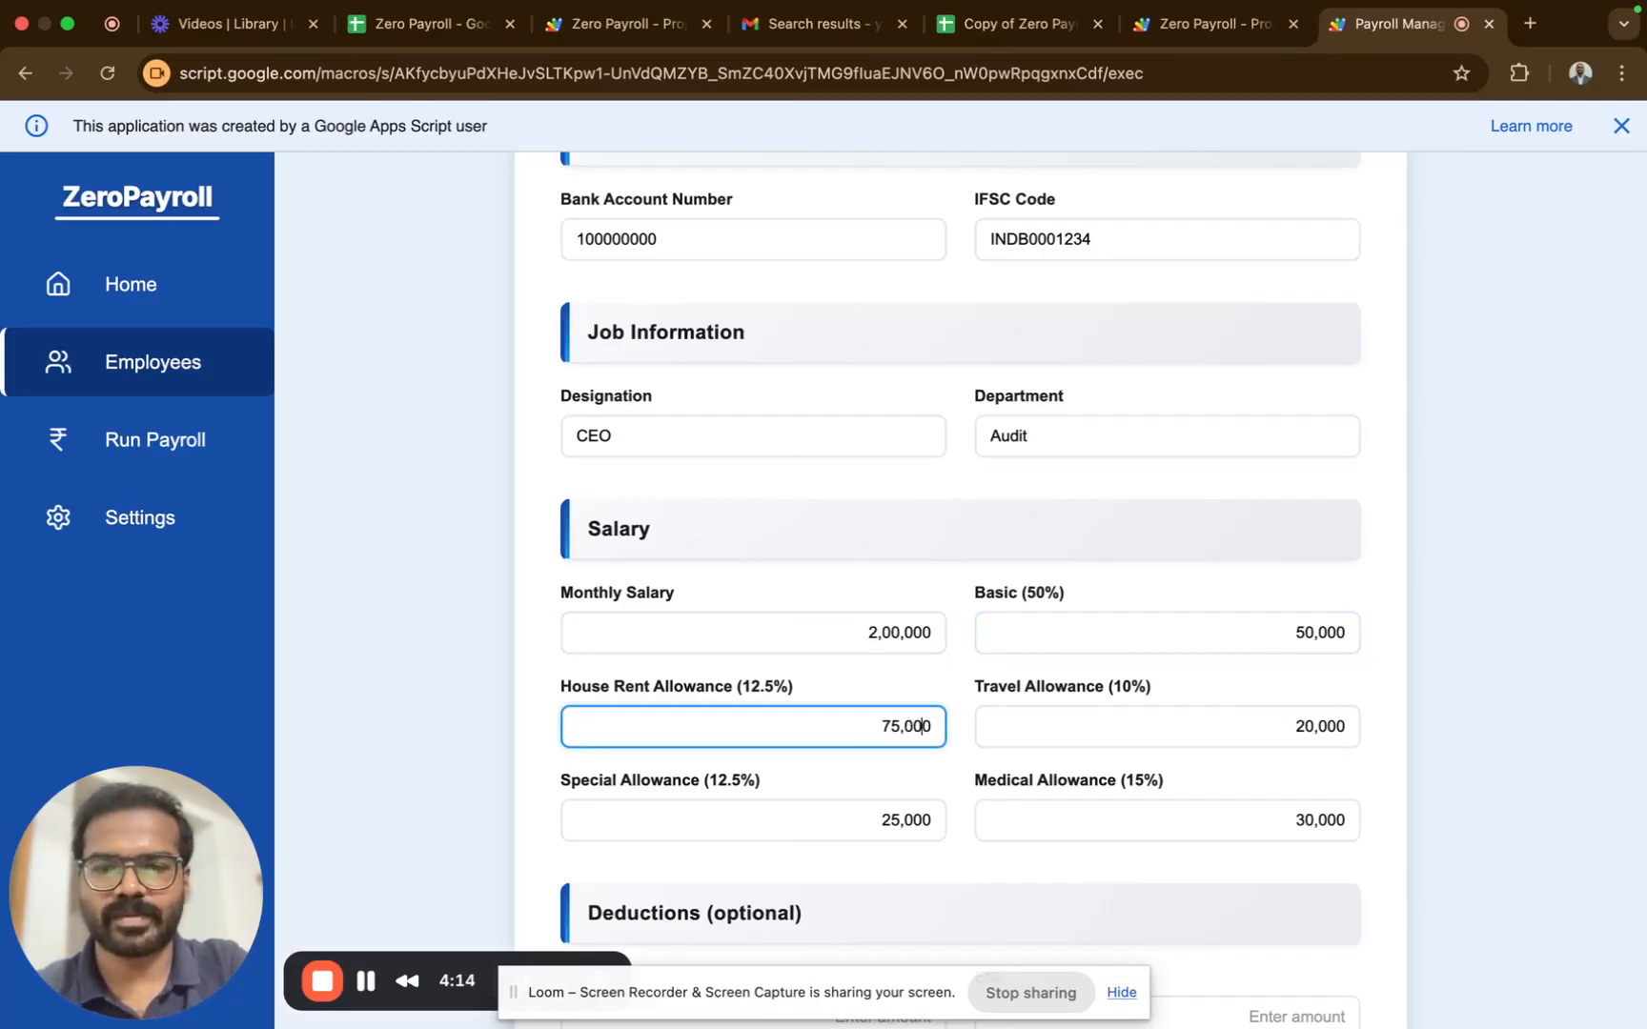
- Enter the employee's optional deductions: TDS 5,000, ESI 1,200 and PF 1,800
scroll(1235, 630, "down", 2)
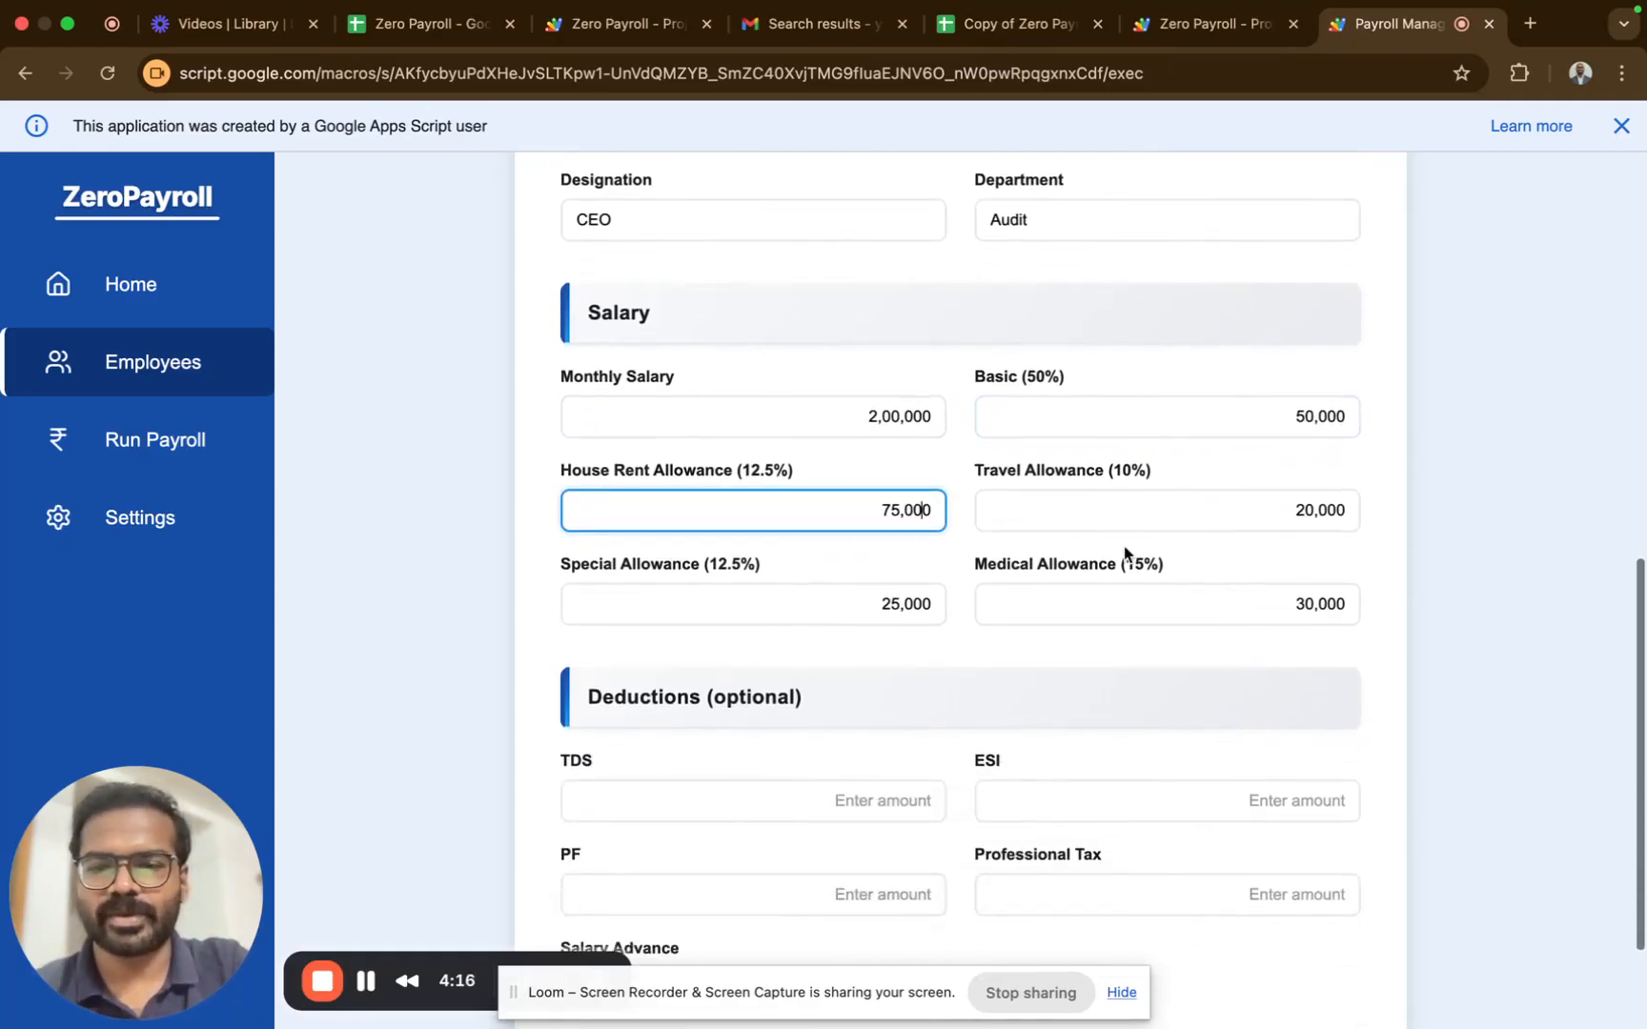
scroll(1096, 557, "down", 3)
left_click(854, 630)
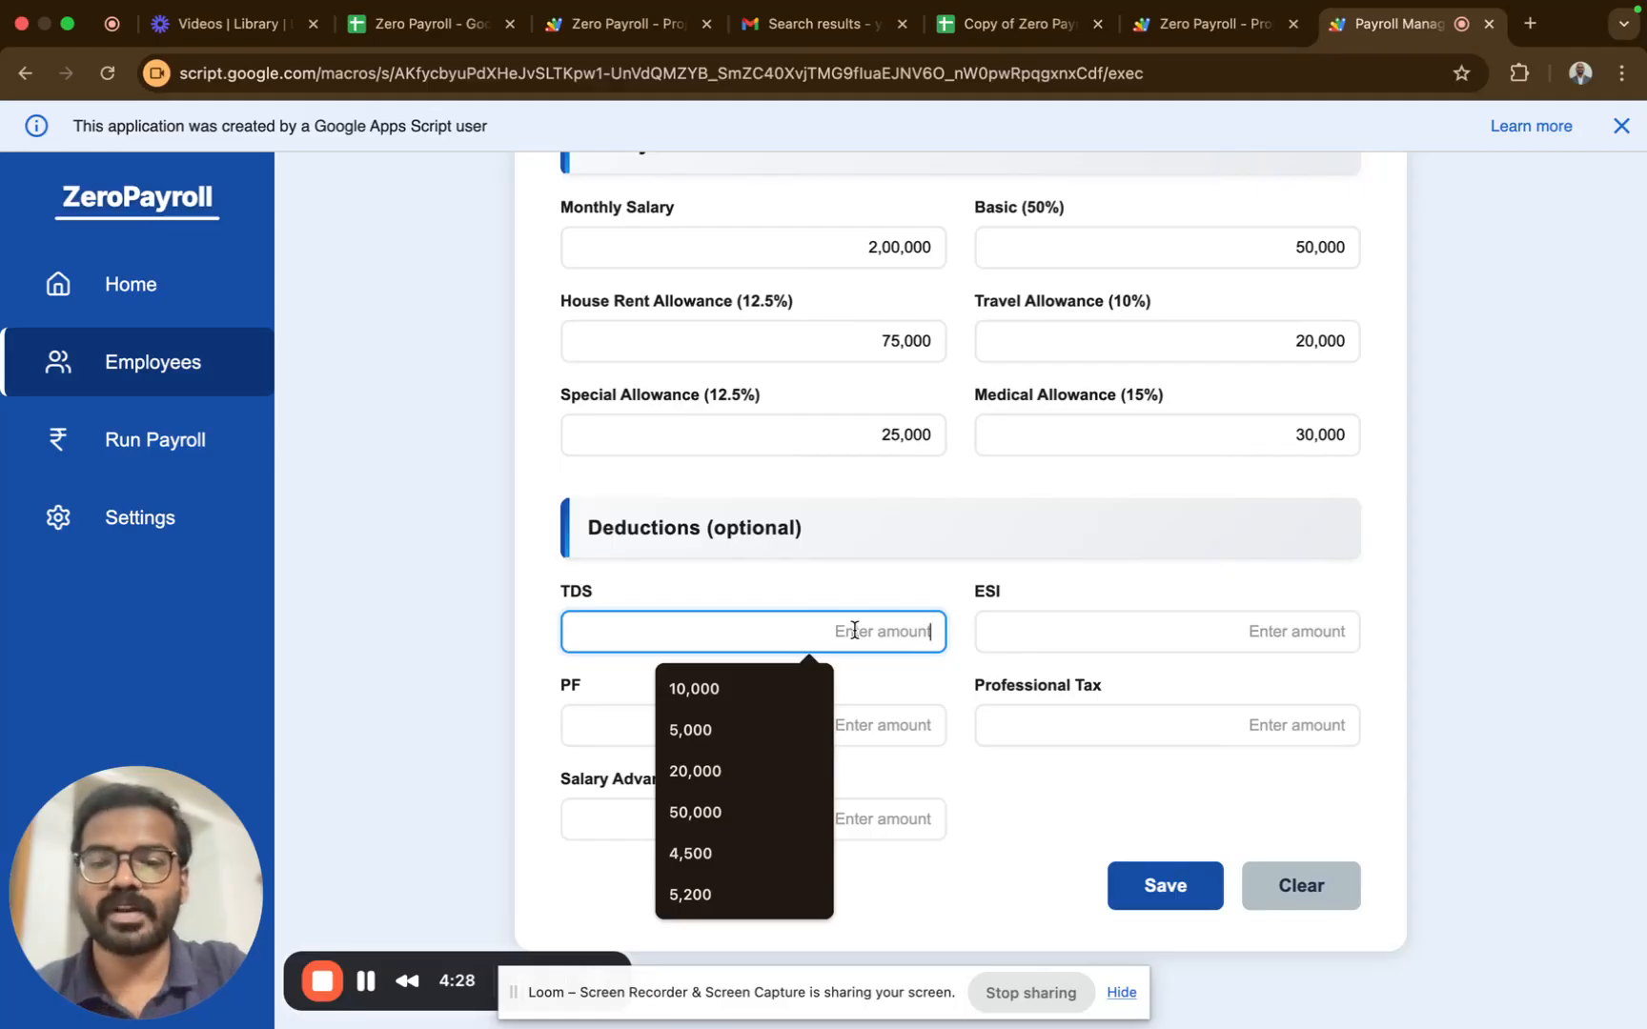
type("5000")
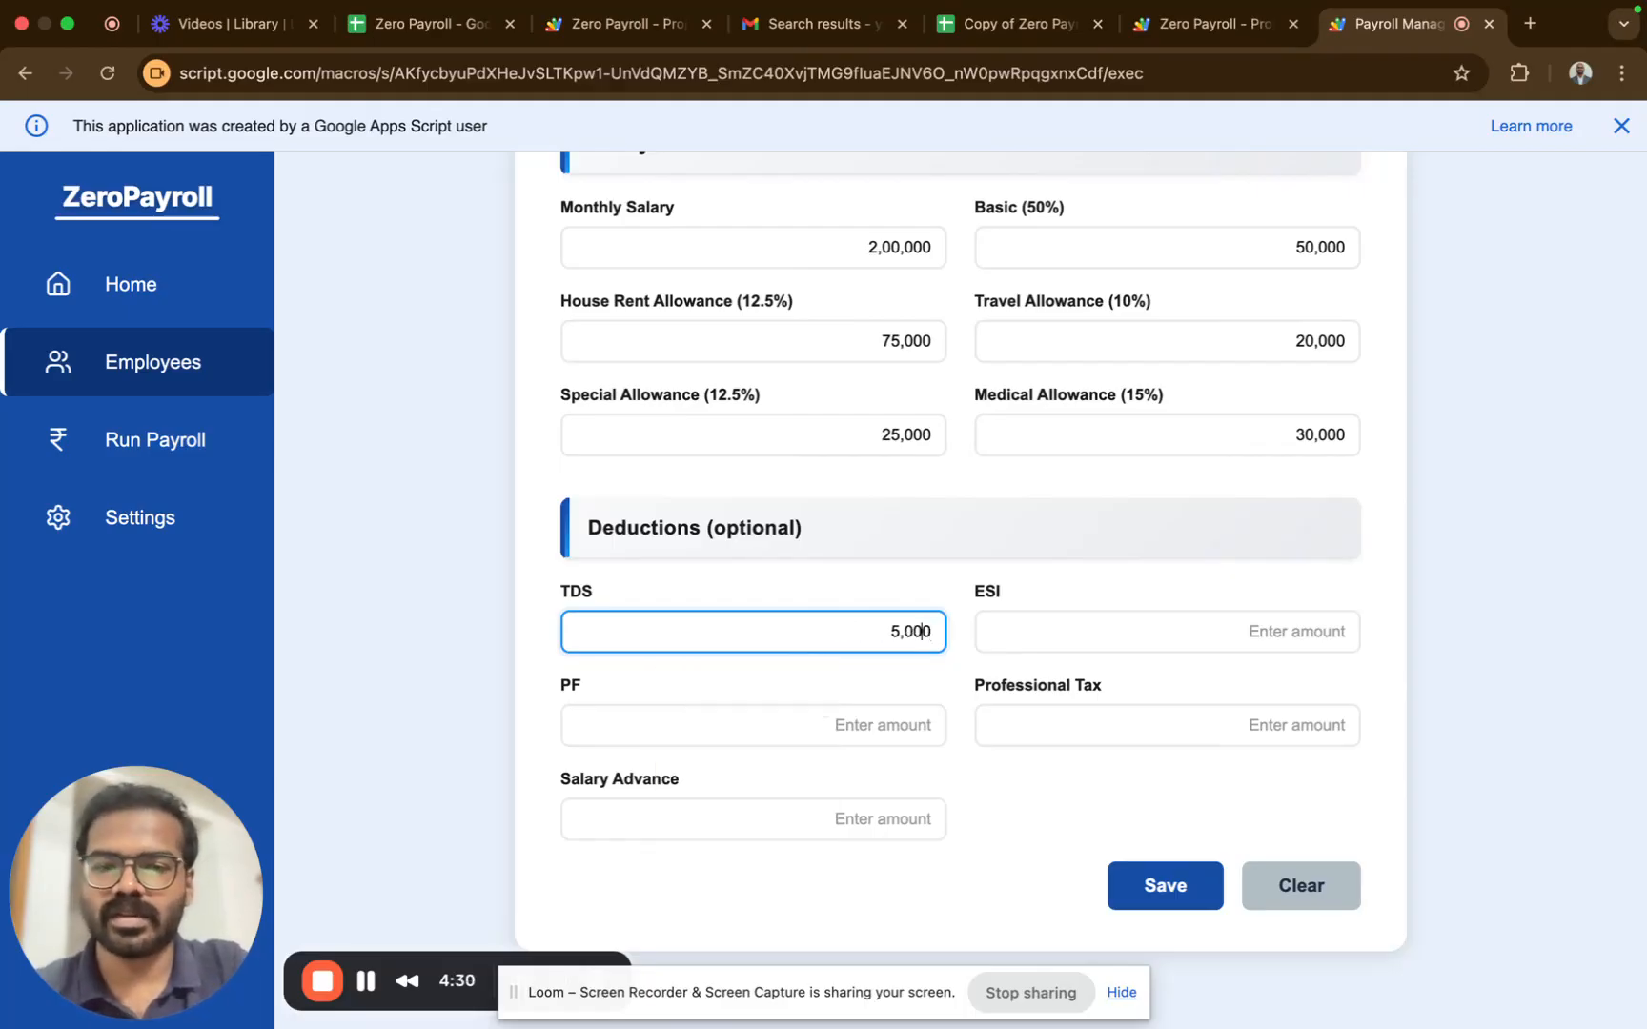
key("Tab")
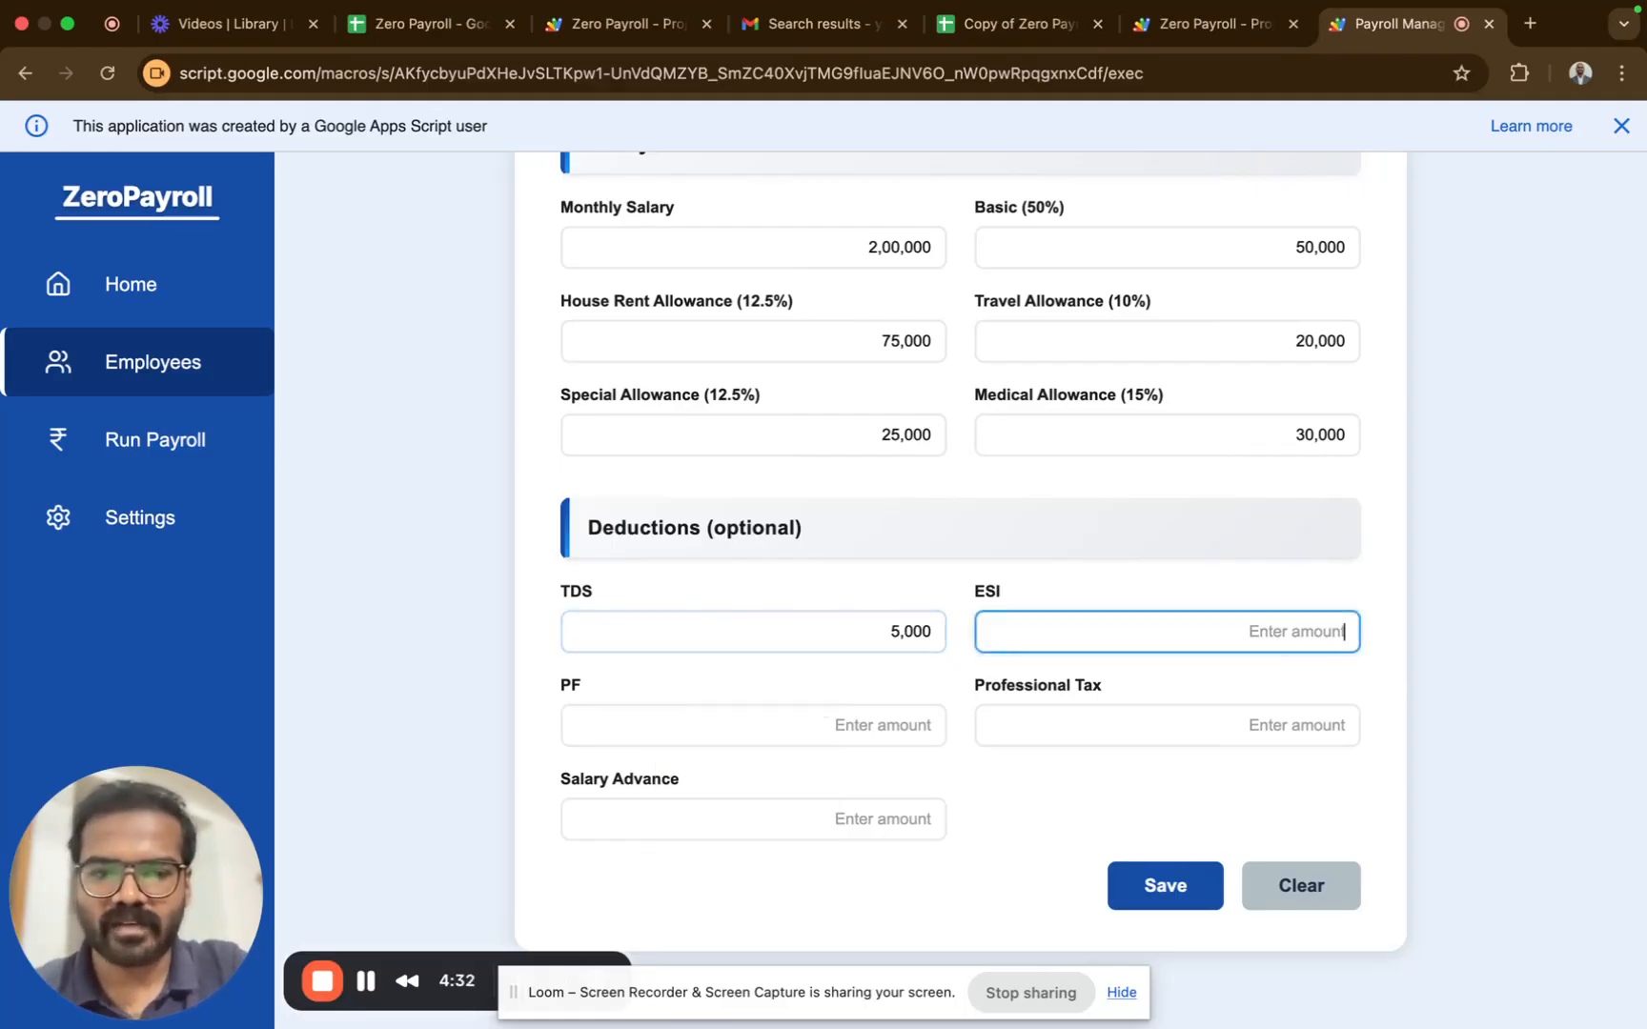
type("1200")
key("Tab")
type("1800")
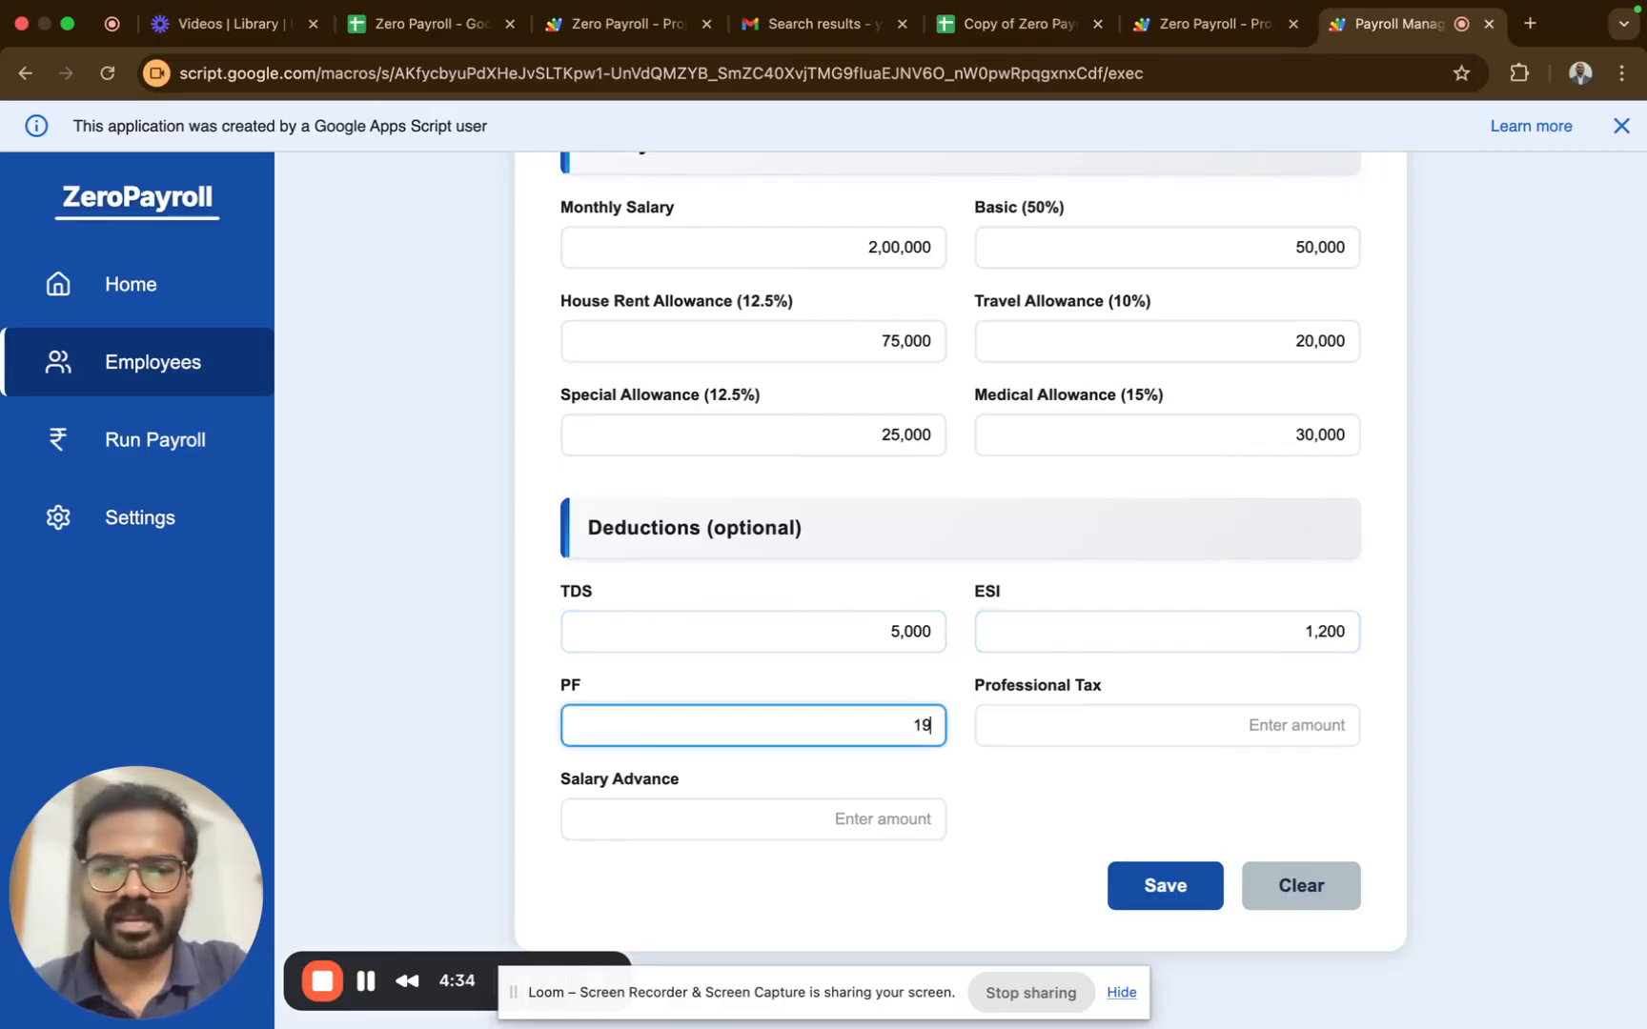
- Change the ESI deduction to 300 and set the professional tax to 200, leaving the salary advance empty
key("shift+Tab")
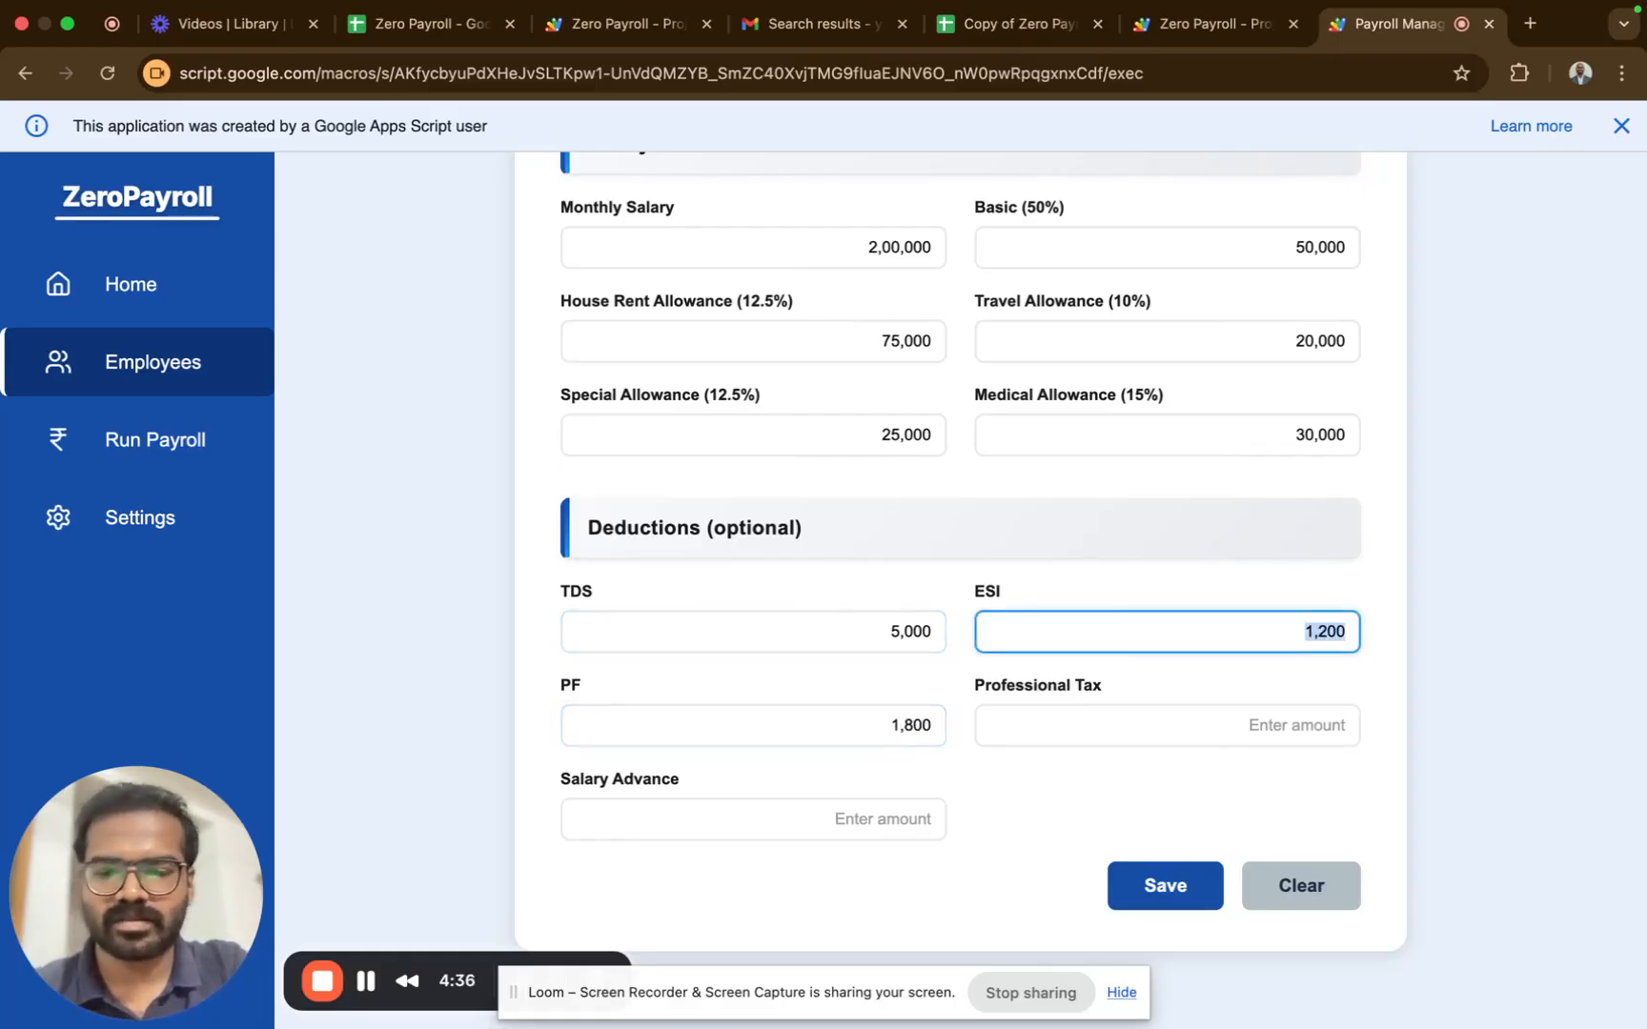
type("300")
key("Tab")
type("200")
key("Tab")
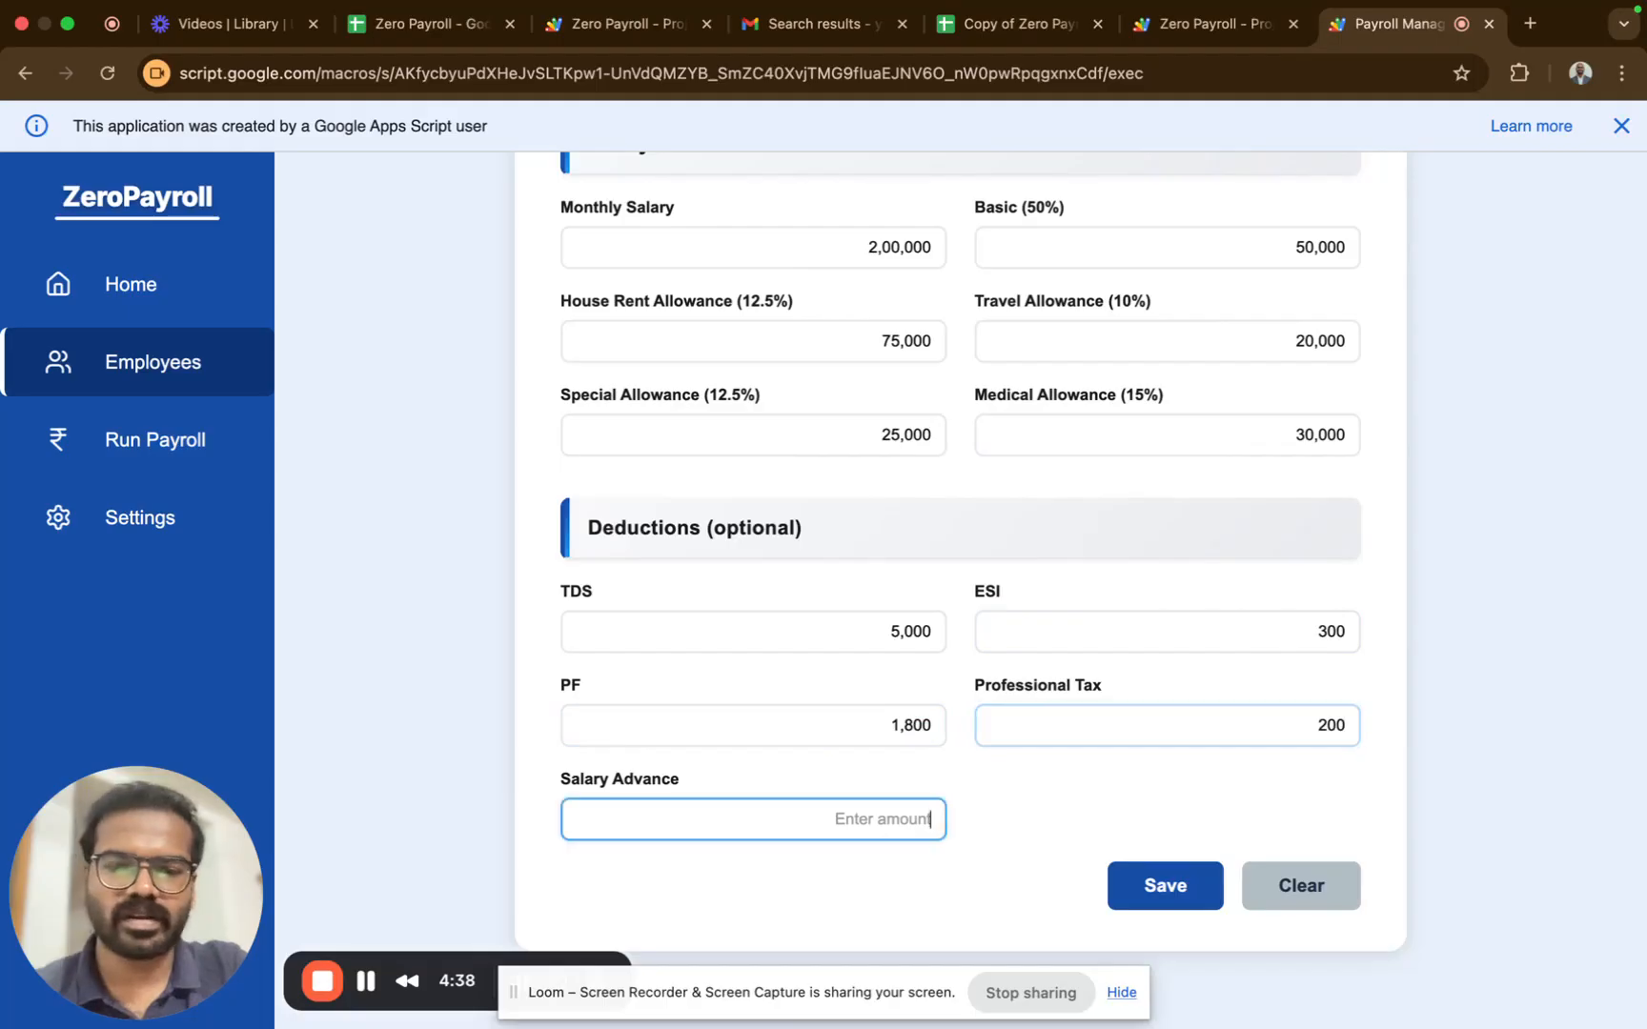
key("Tab")
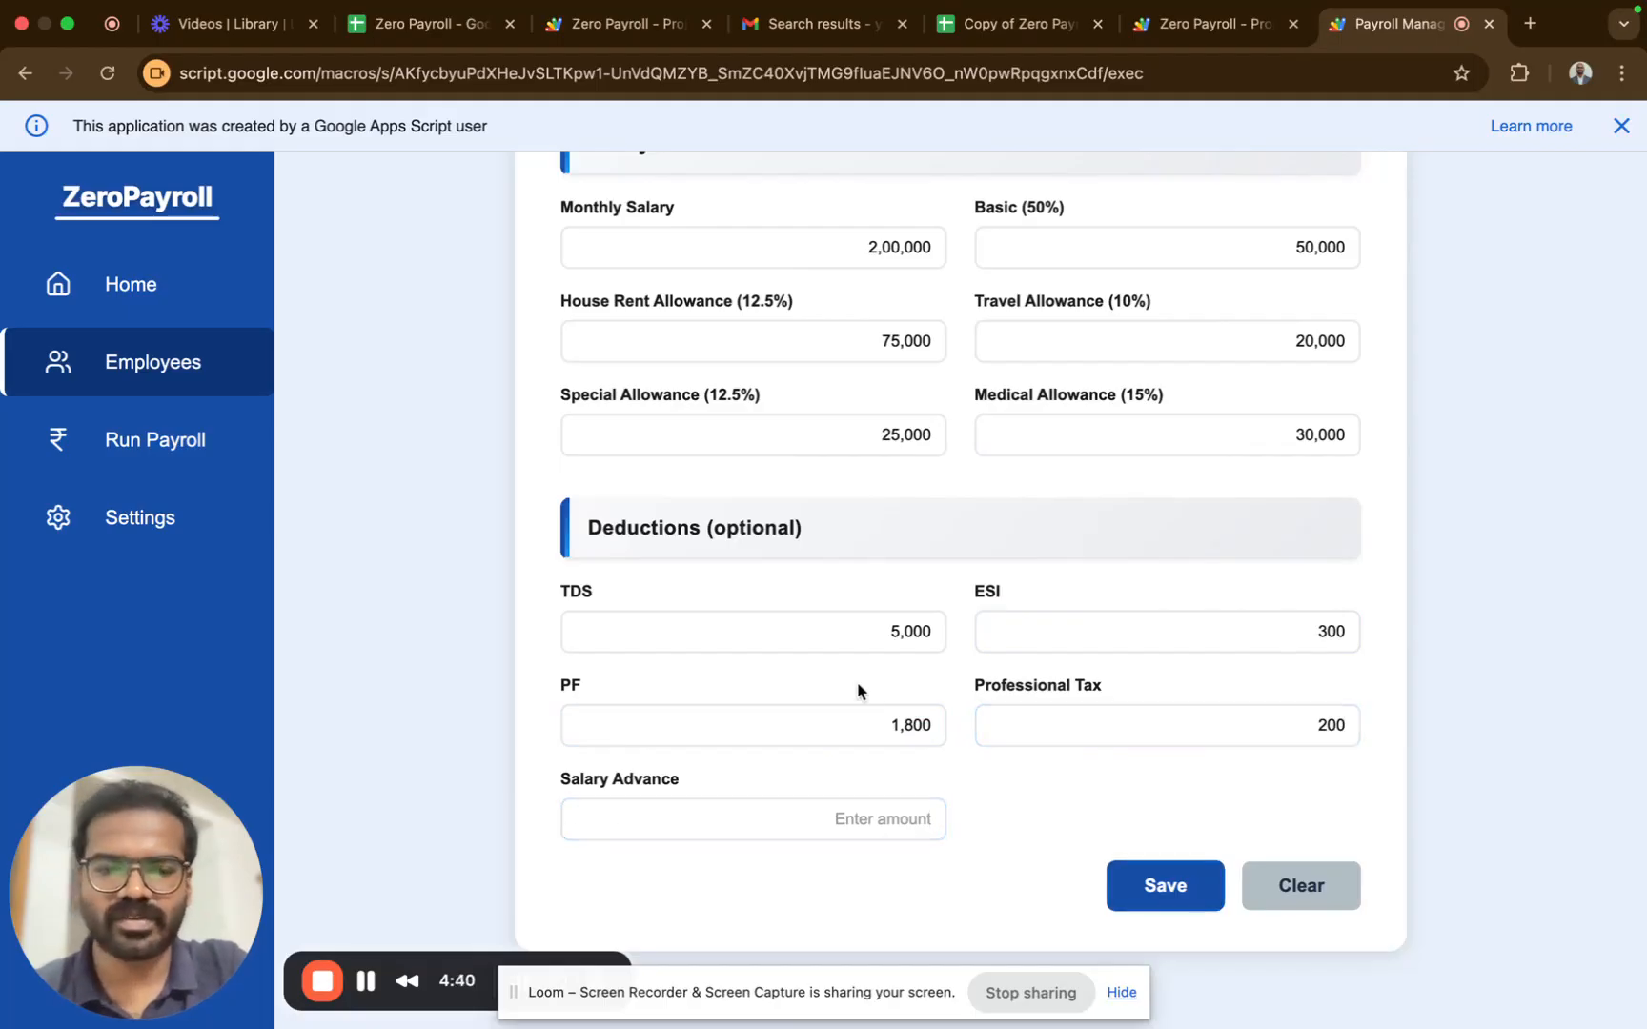
- Save the new employee record and dismiss the save and sync confirmations
left_click(1163, 886)
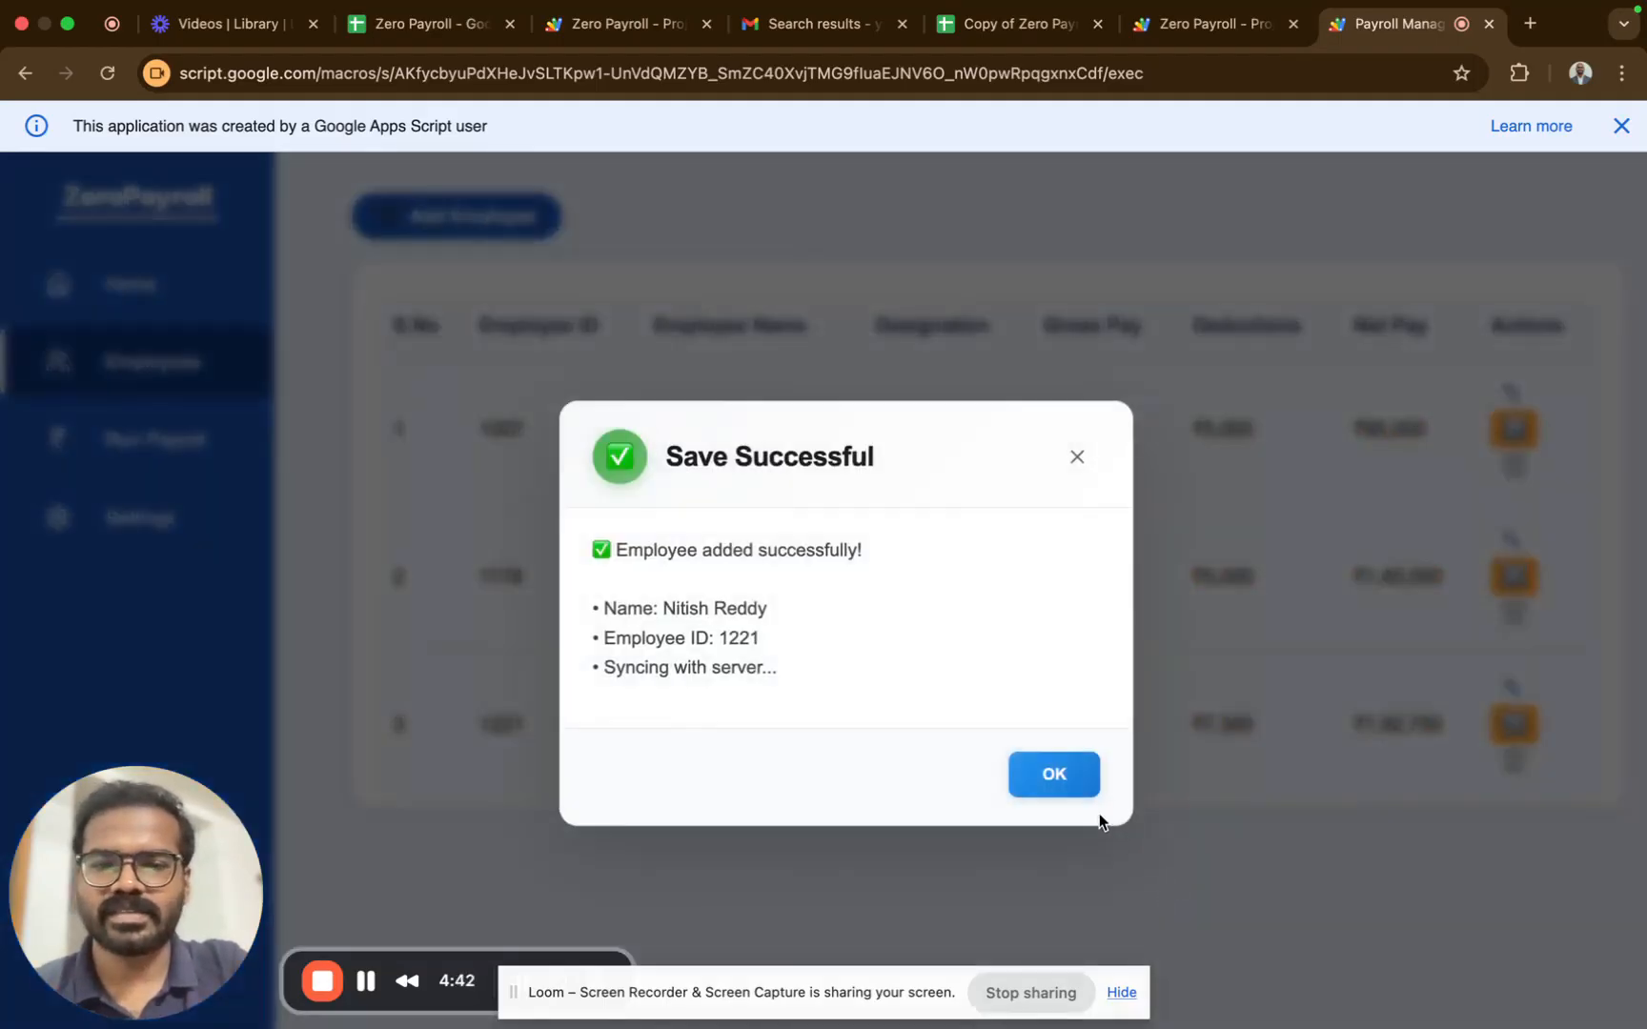
left_click(1031, 779)
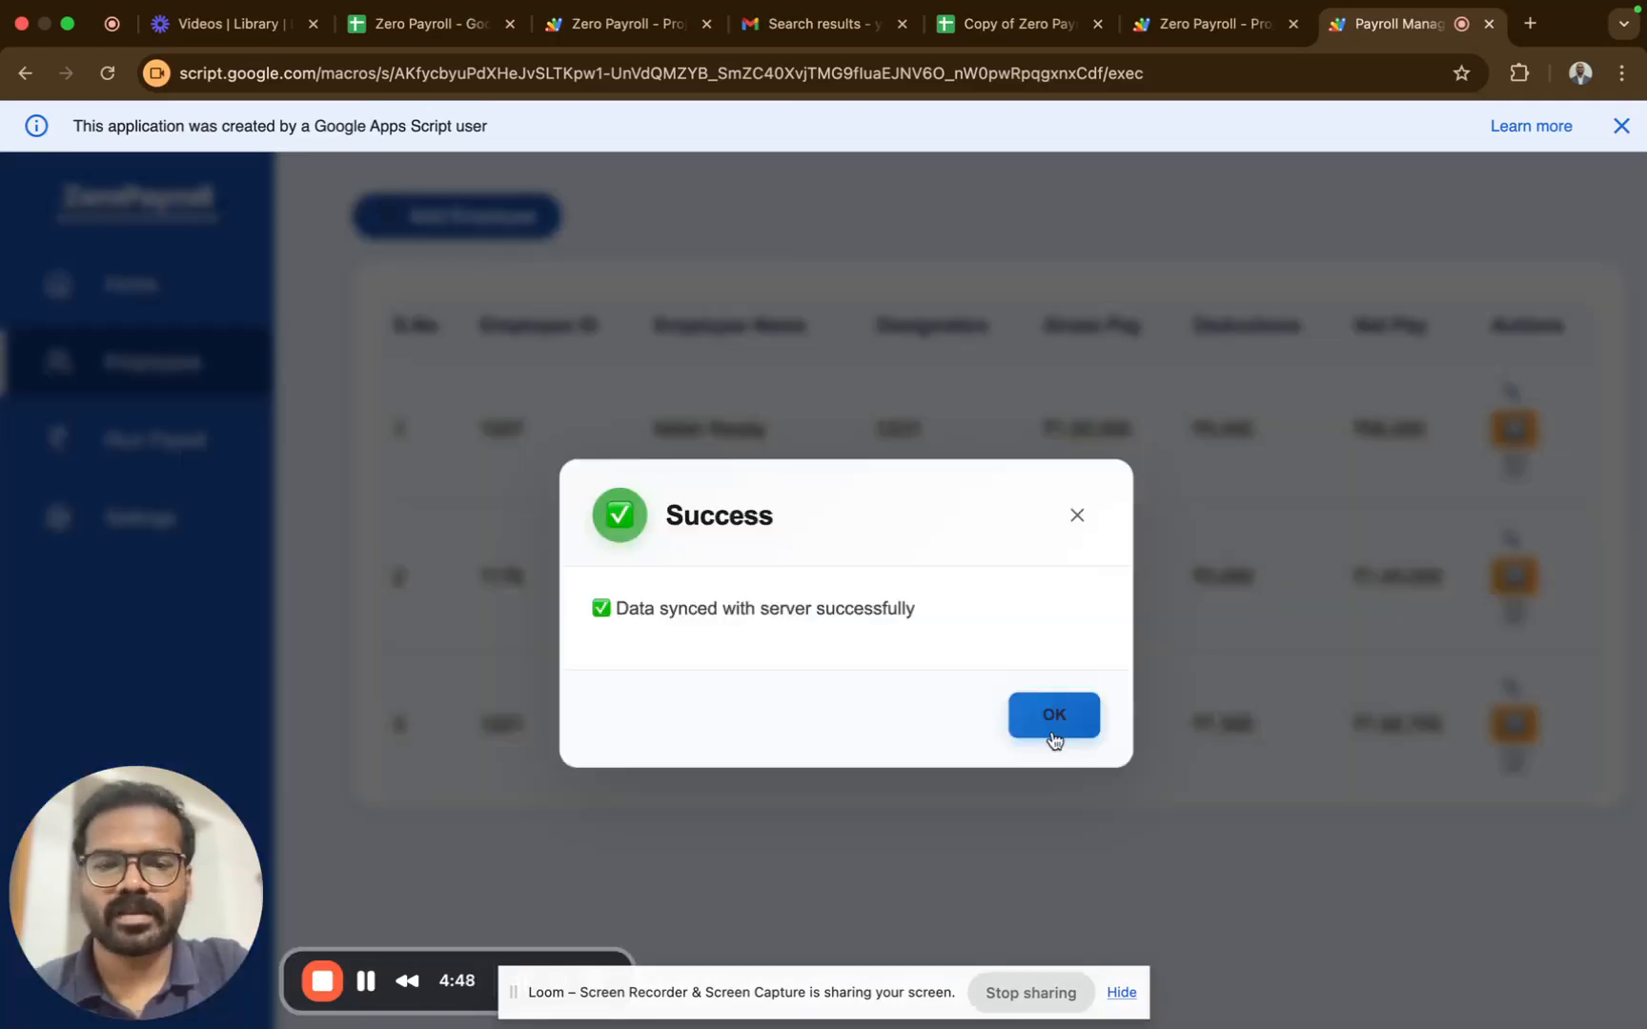
left_click(1046, 722)
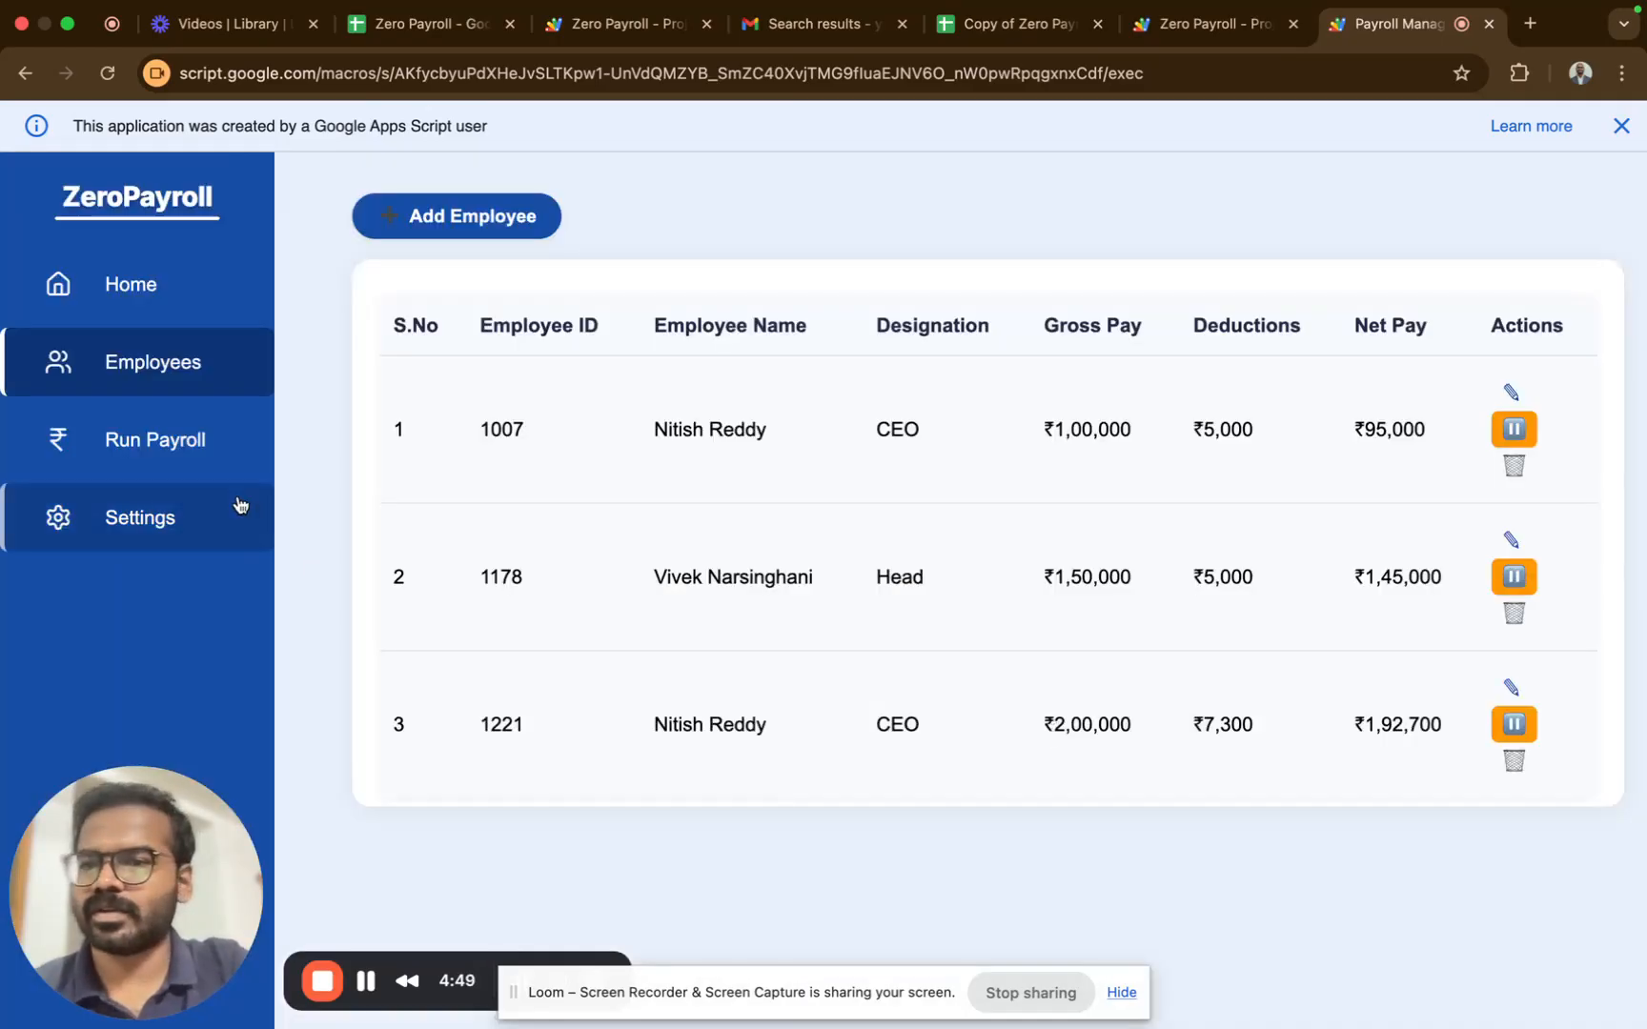
- Go to the payroll run page and choose Jan as the payroll month
left_click(191, 459)
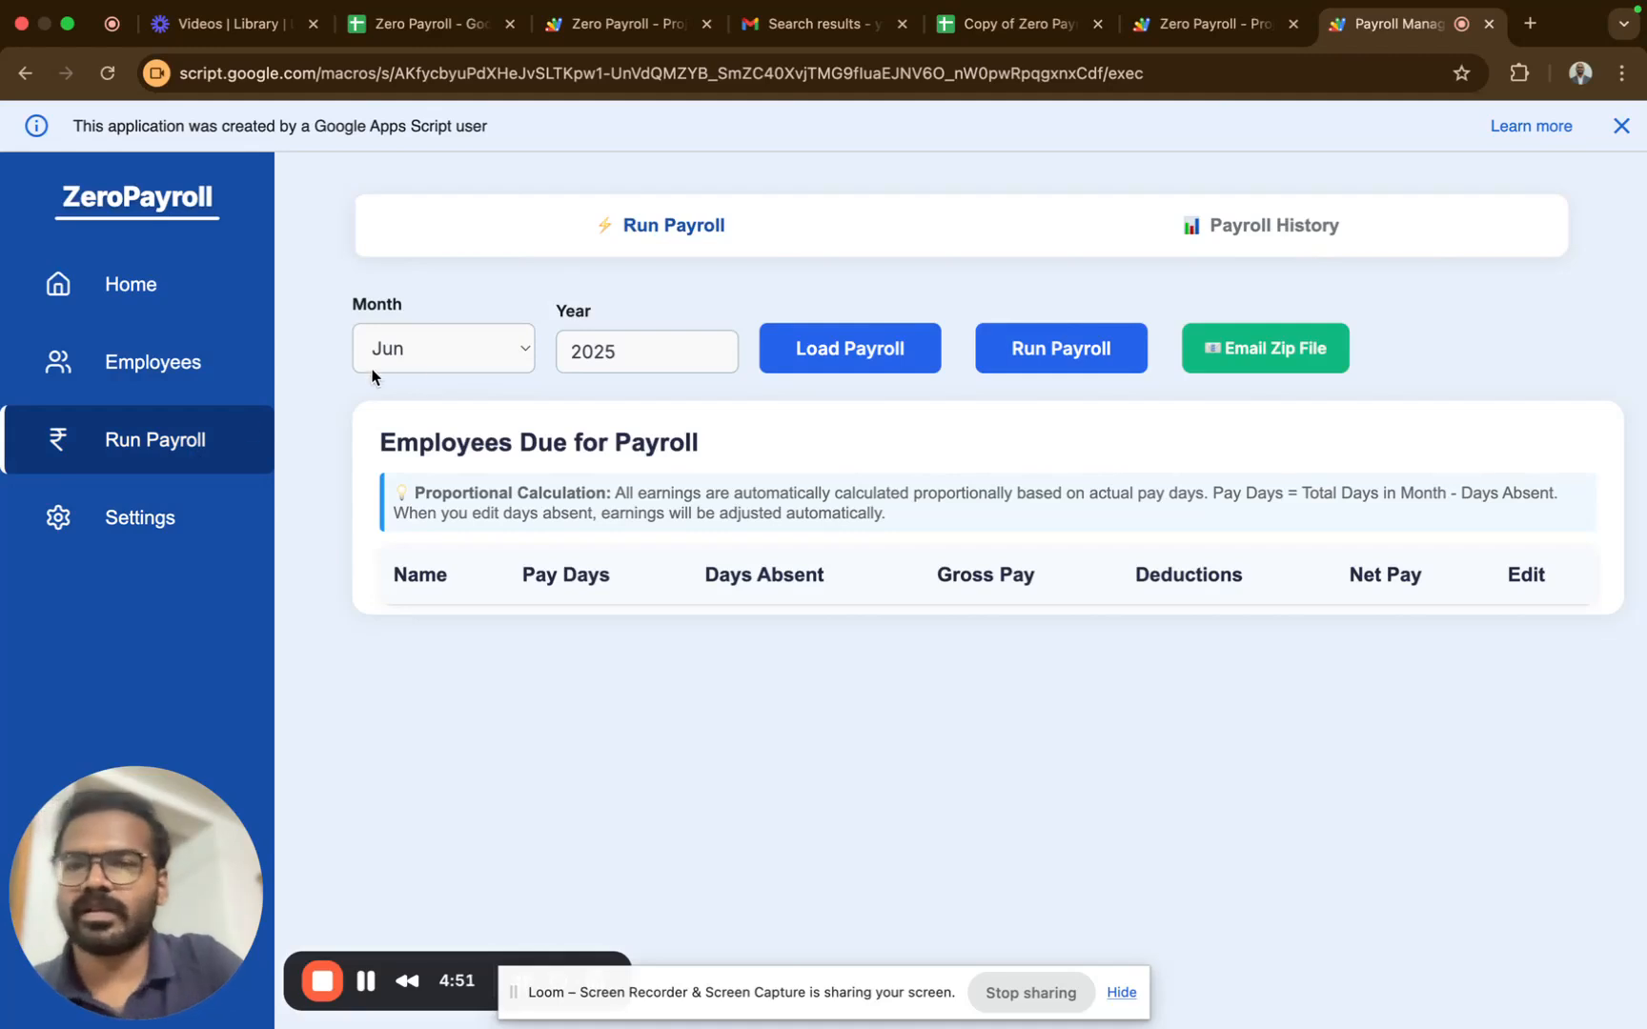
left_click(464, 364)
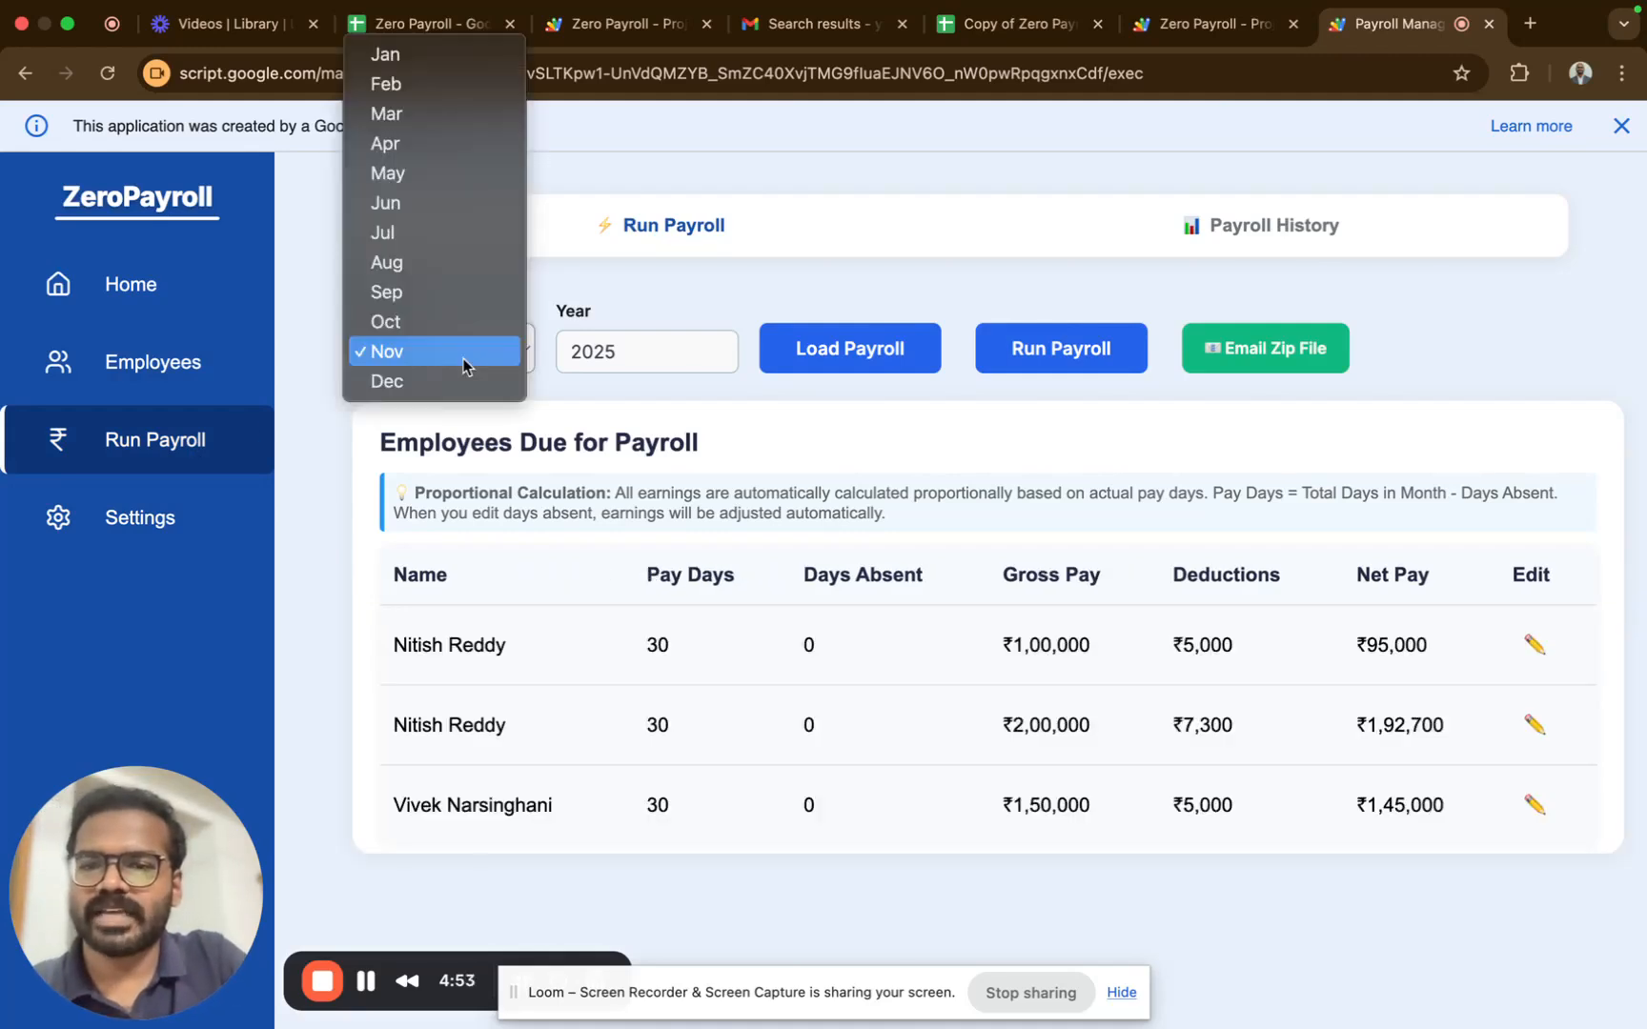
left_click(429, 84)
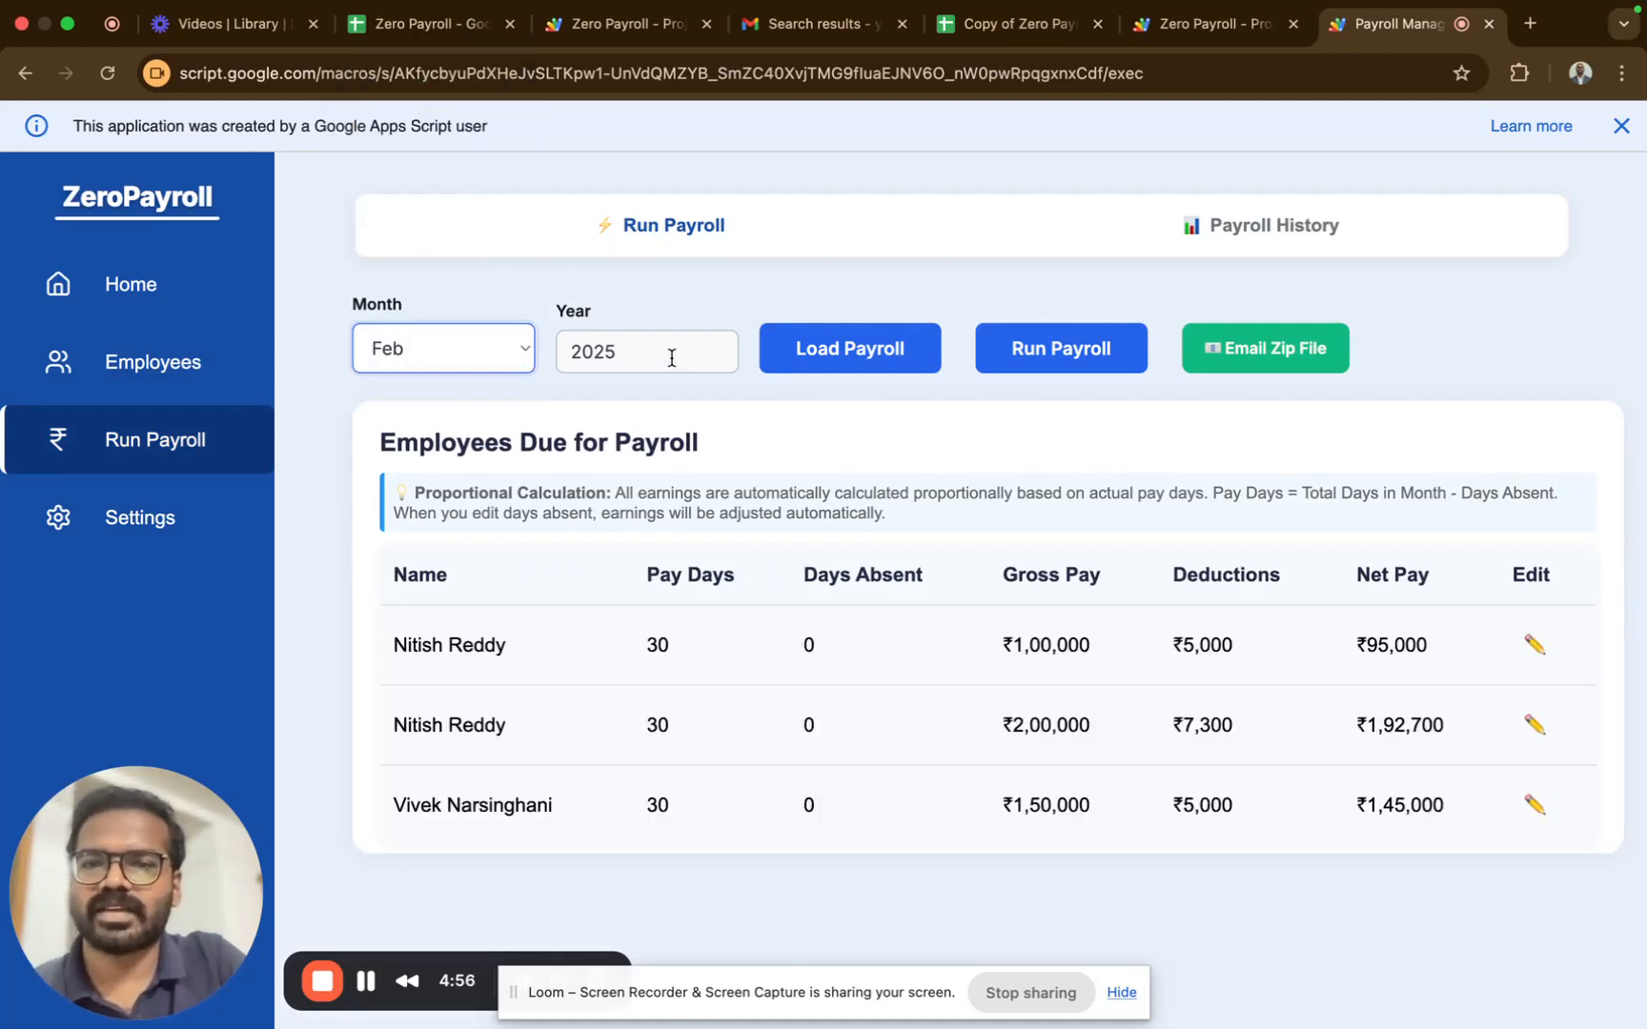
left_click(671, 357)
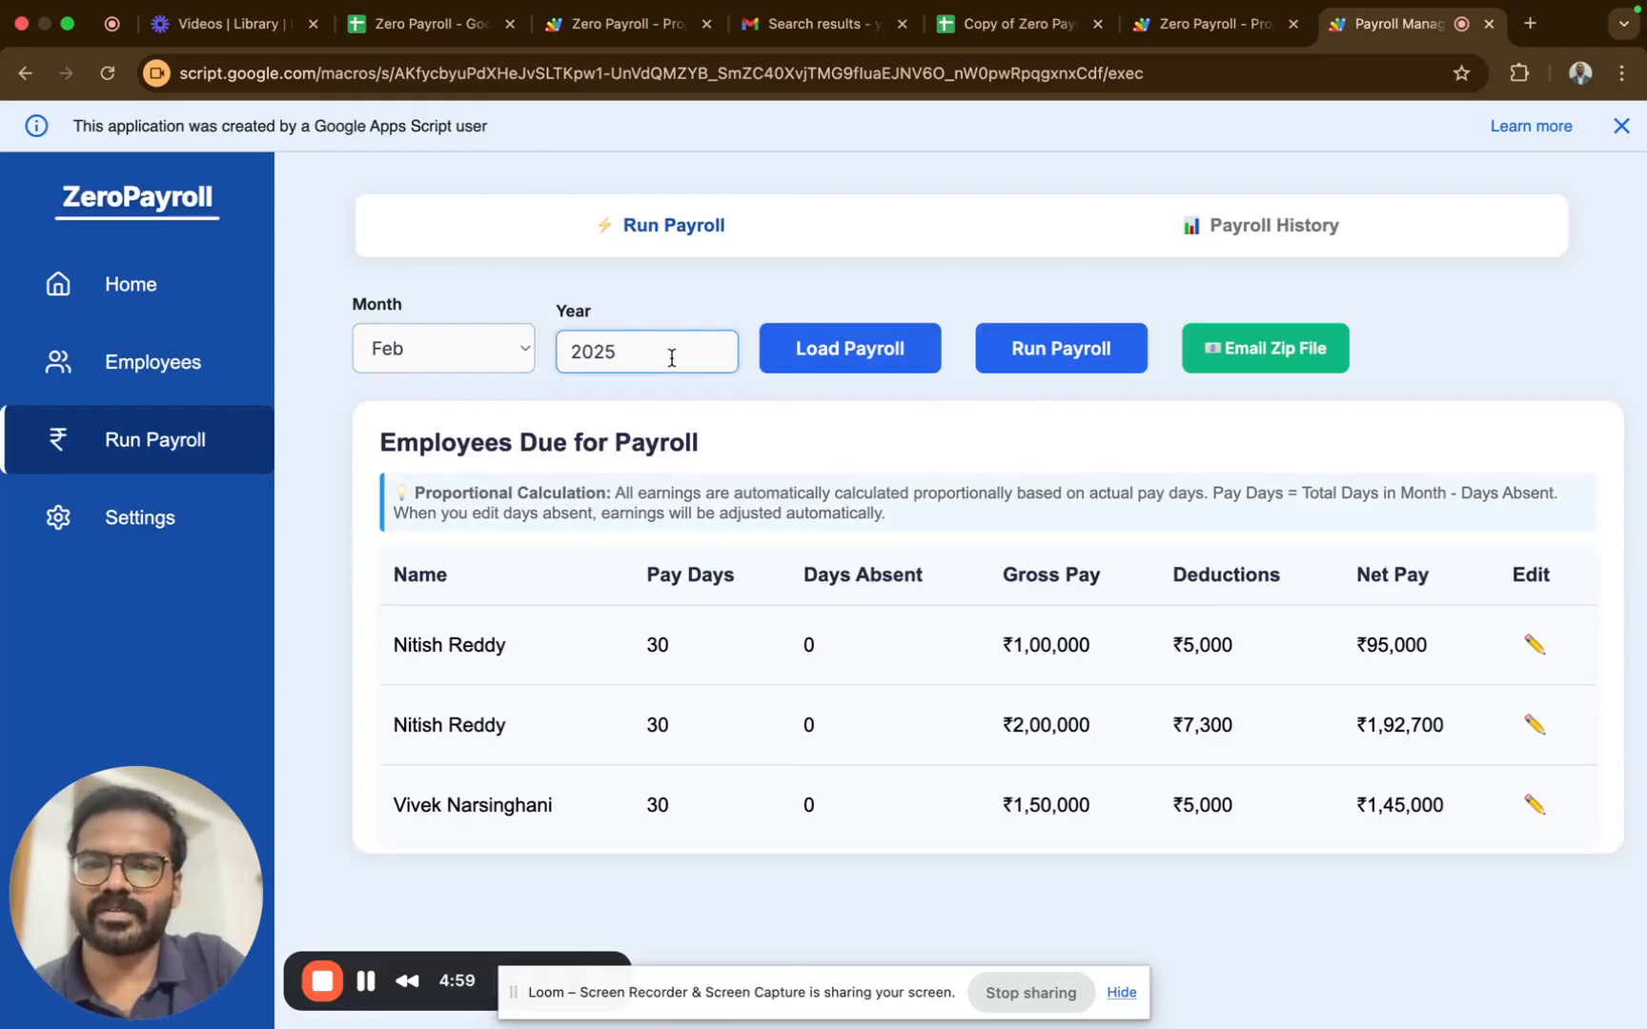
left_click(459, 328)
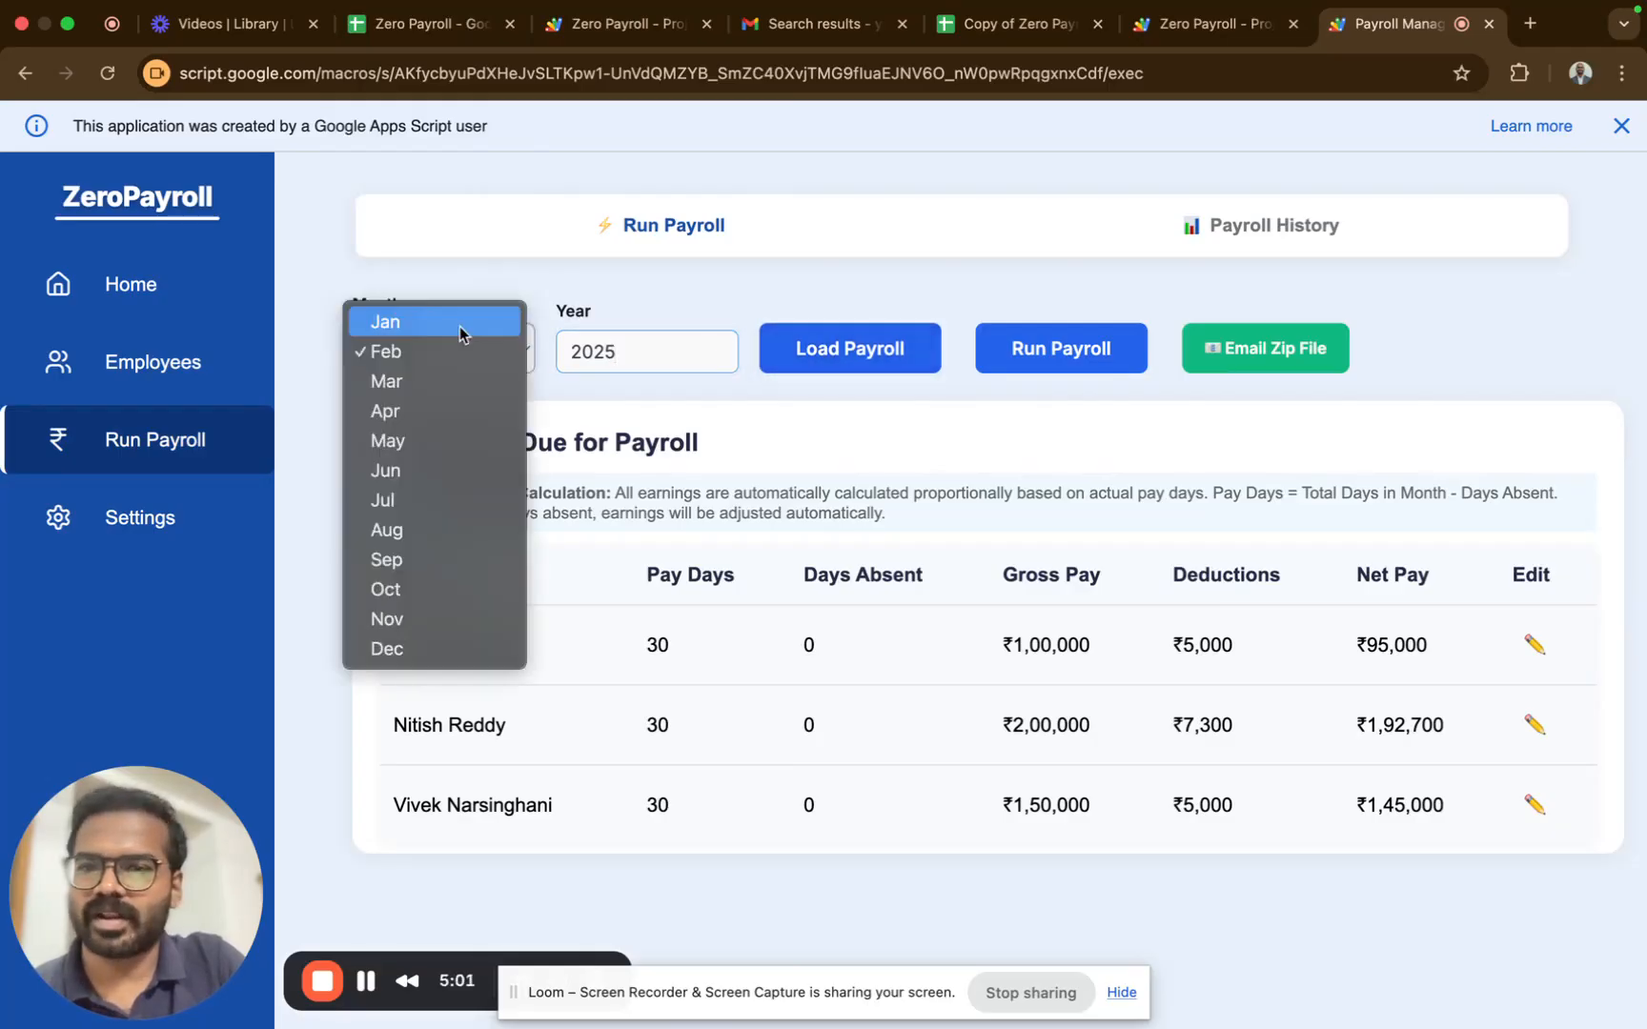
left_click(459, 326)
- Set the payroll year to 2035 and load the payroll data for that period
left_click(657, 357)
key("BackSpace")
key("BackSpace")
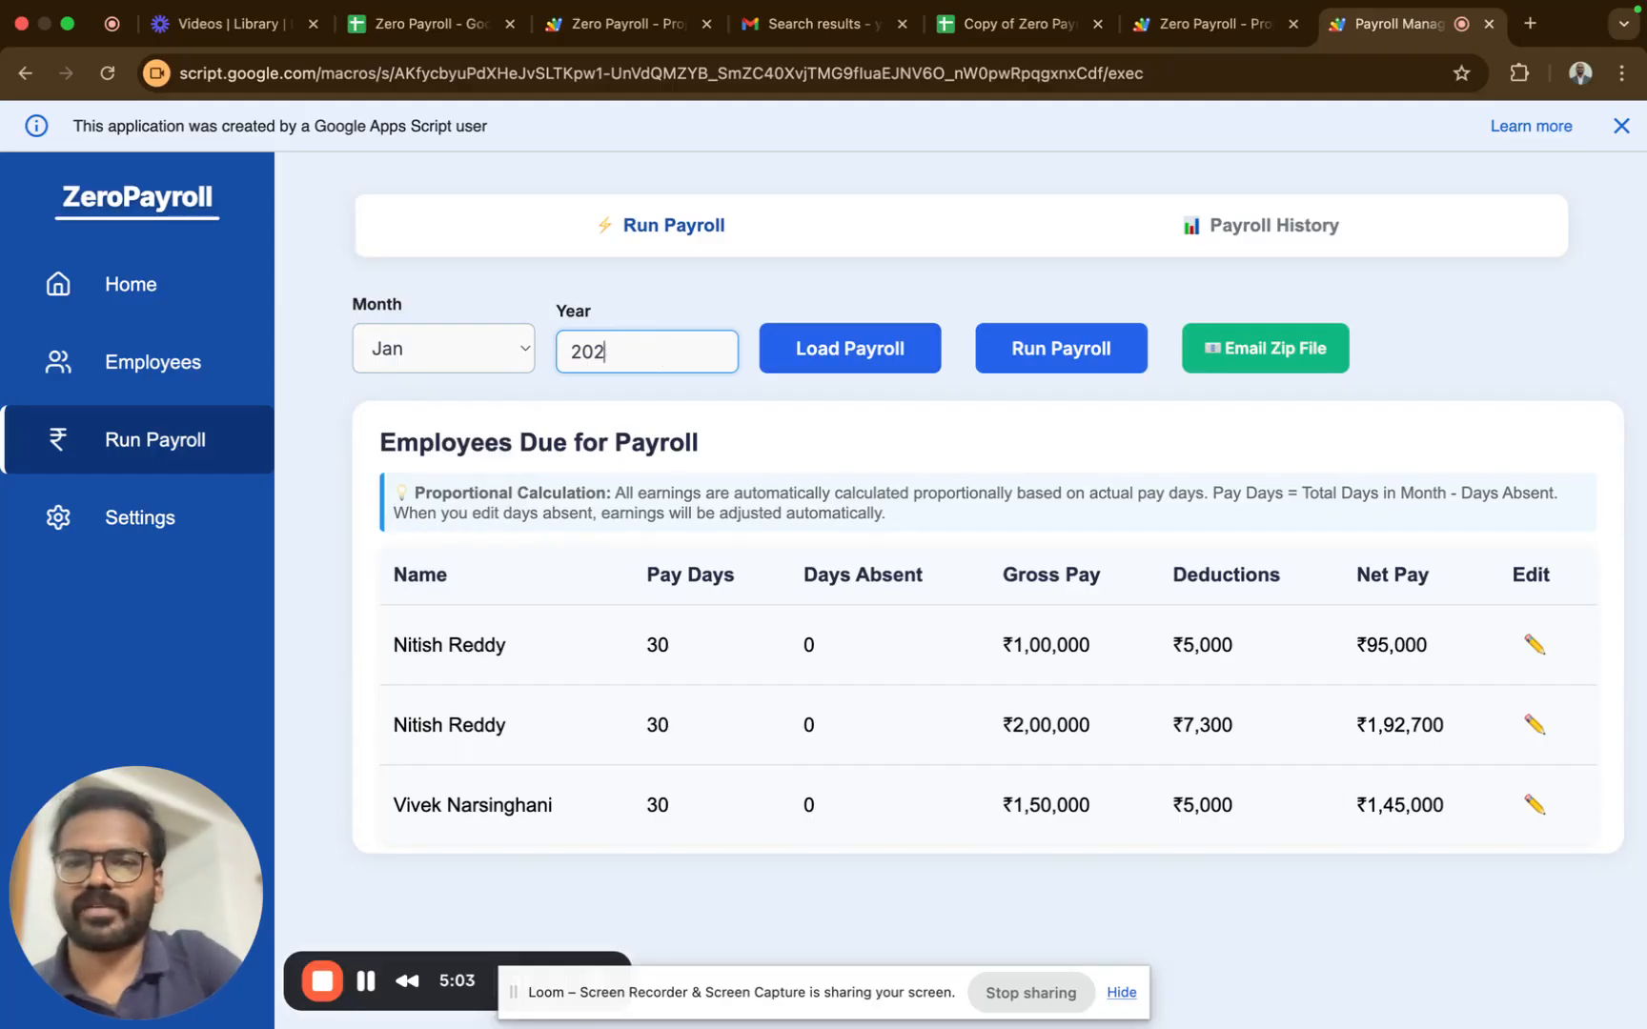
type("35")
left_click(819, 361)
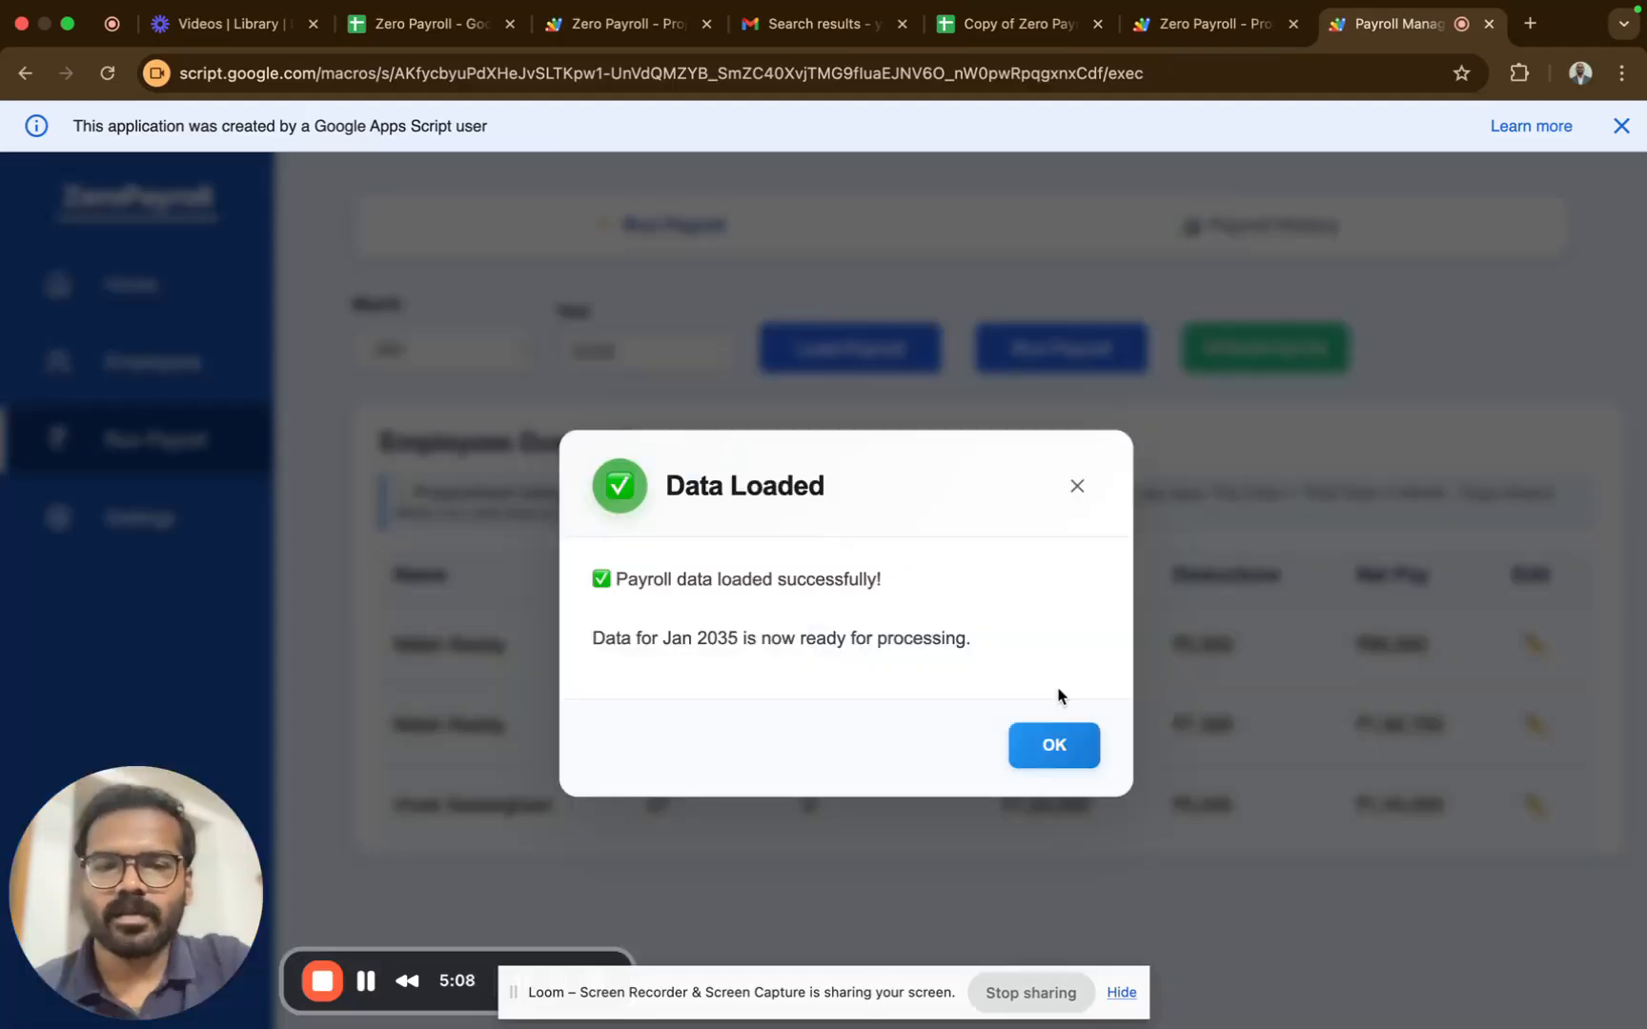
left_click(1054, 744)
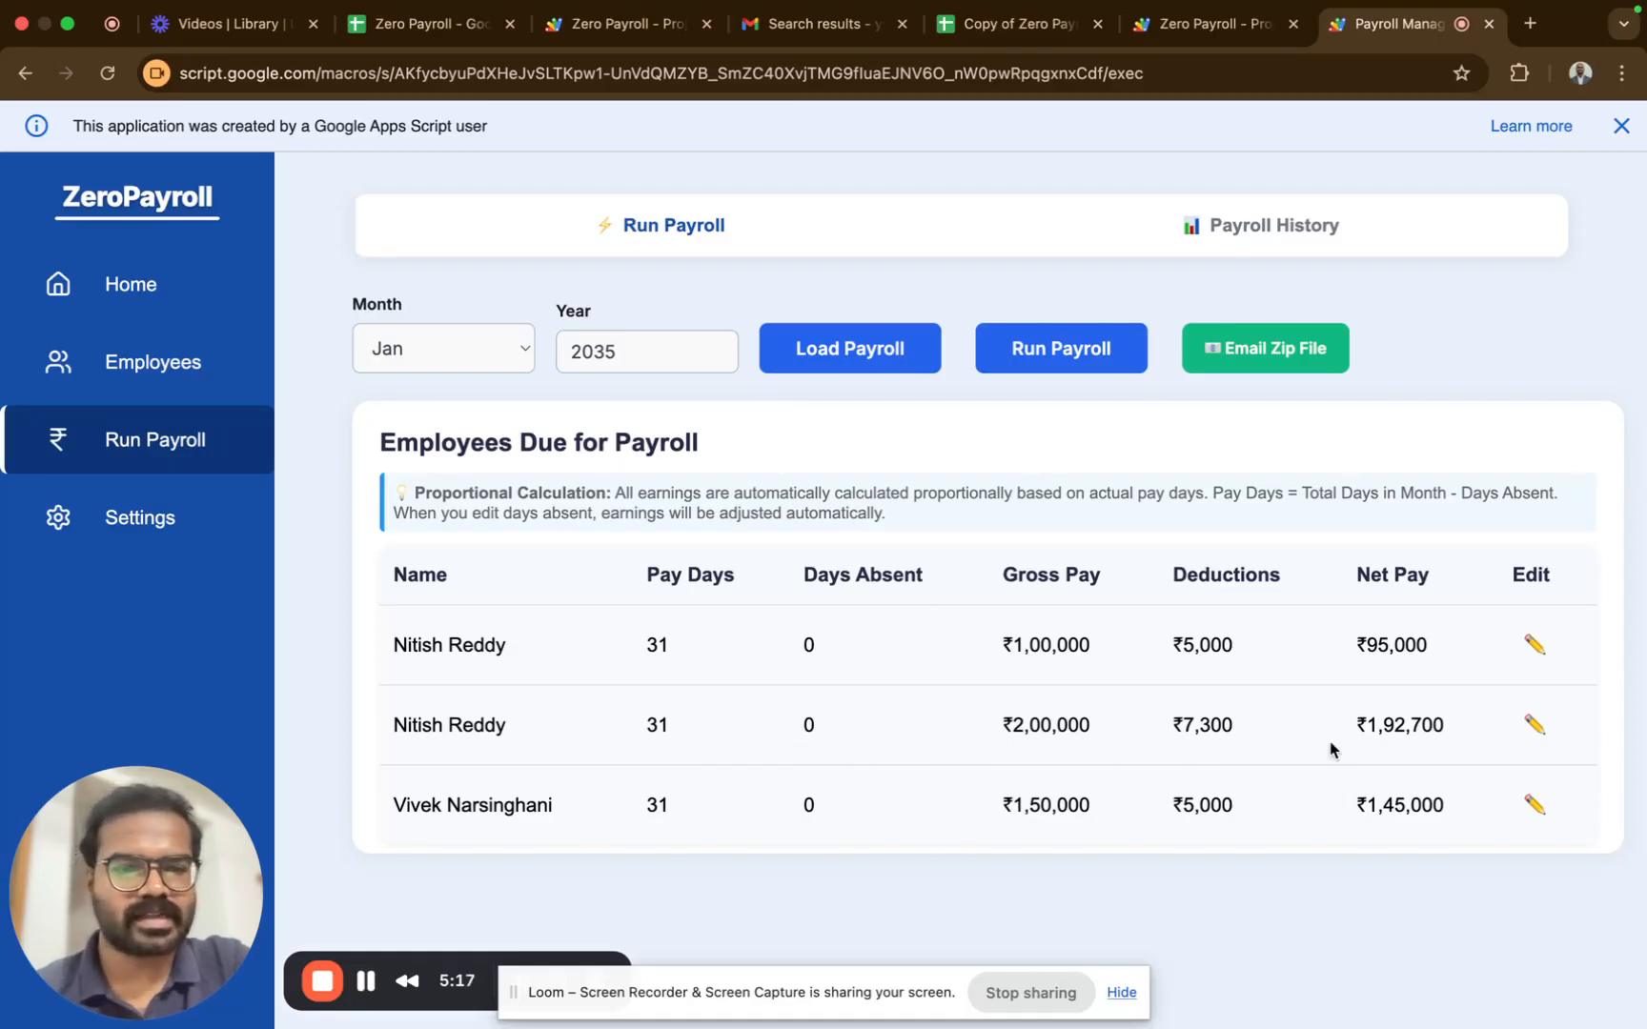
- Record 3 days absent for the employee with the 2,00,000 gross pay and save the payroll details
left_click(1534, 724)
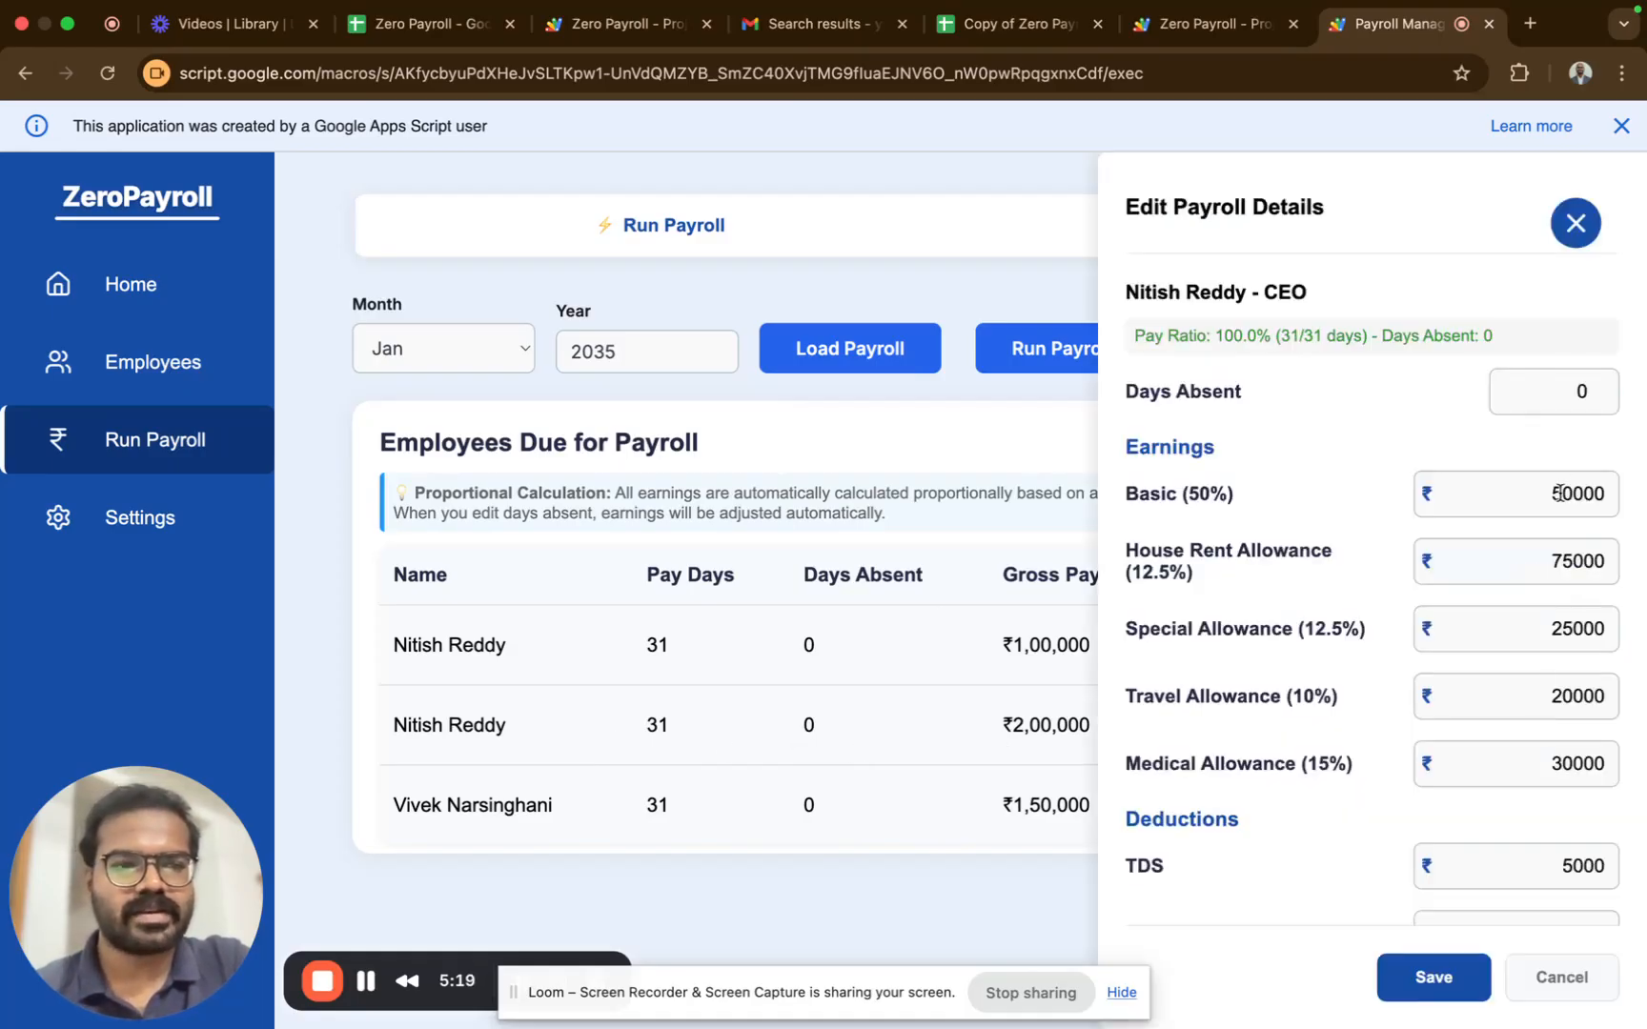
double_click(1562, 388)
type("3")
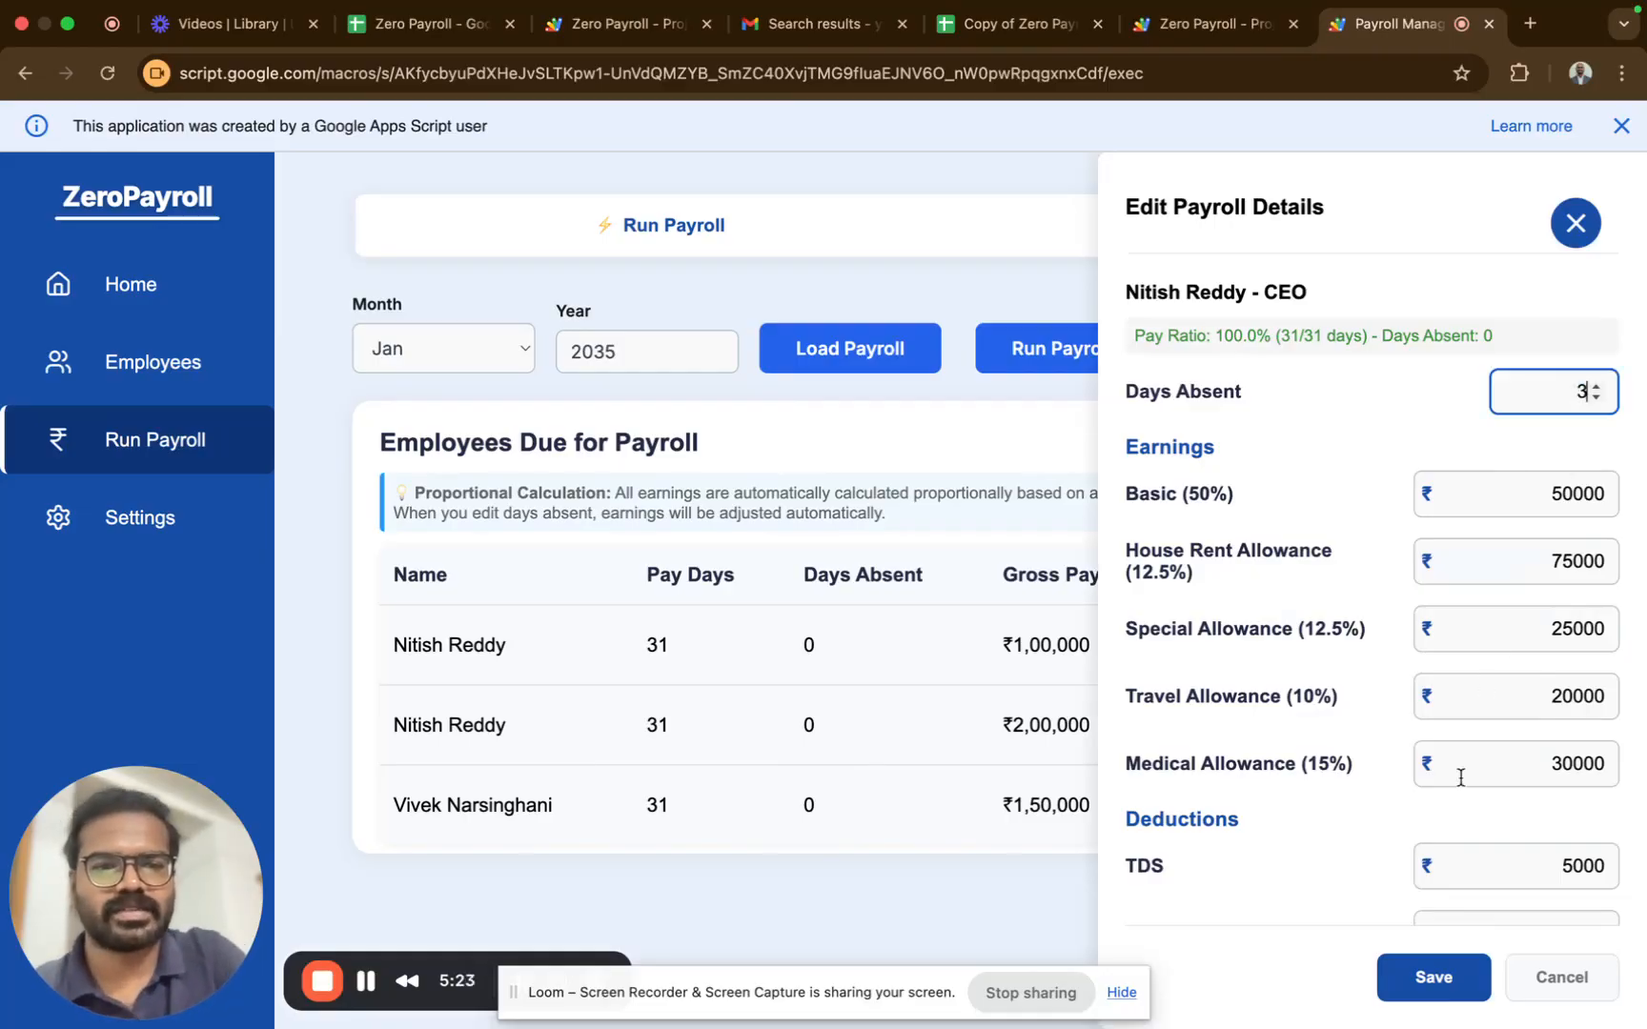
left_click(1429, 976)
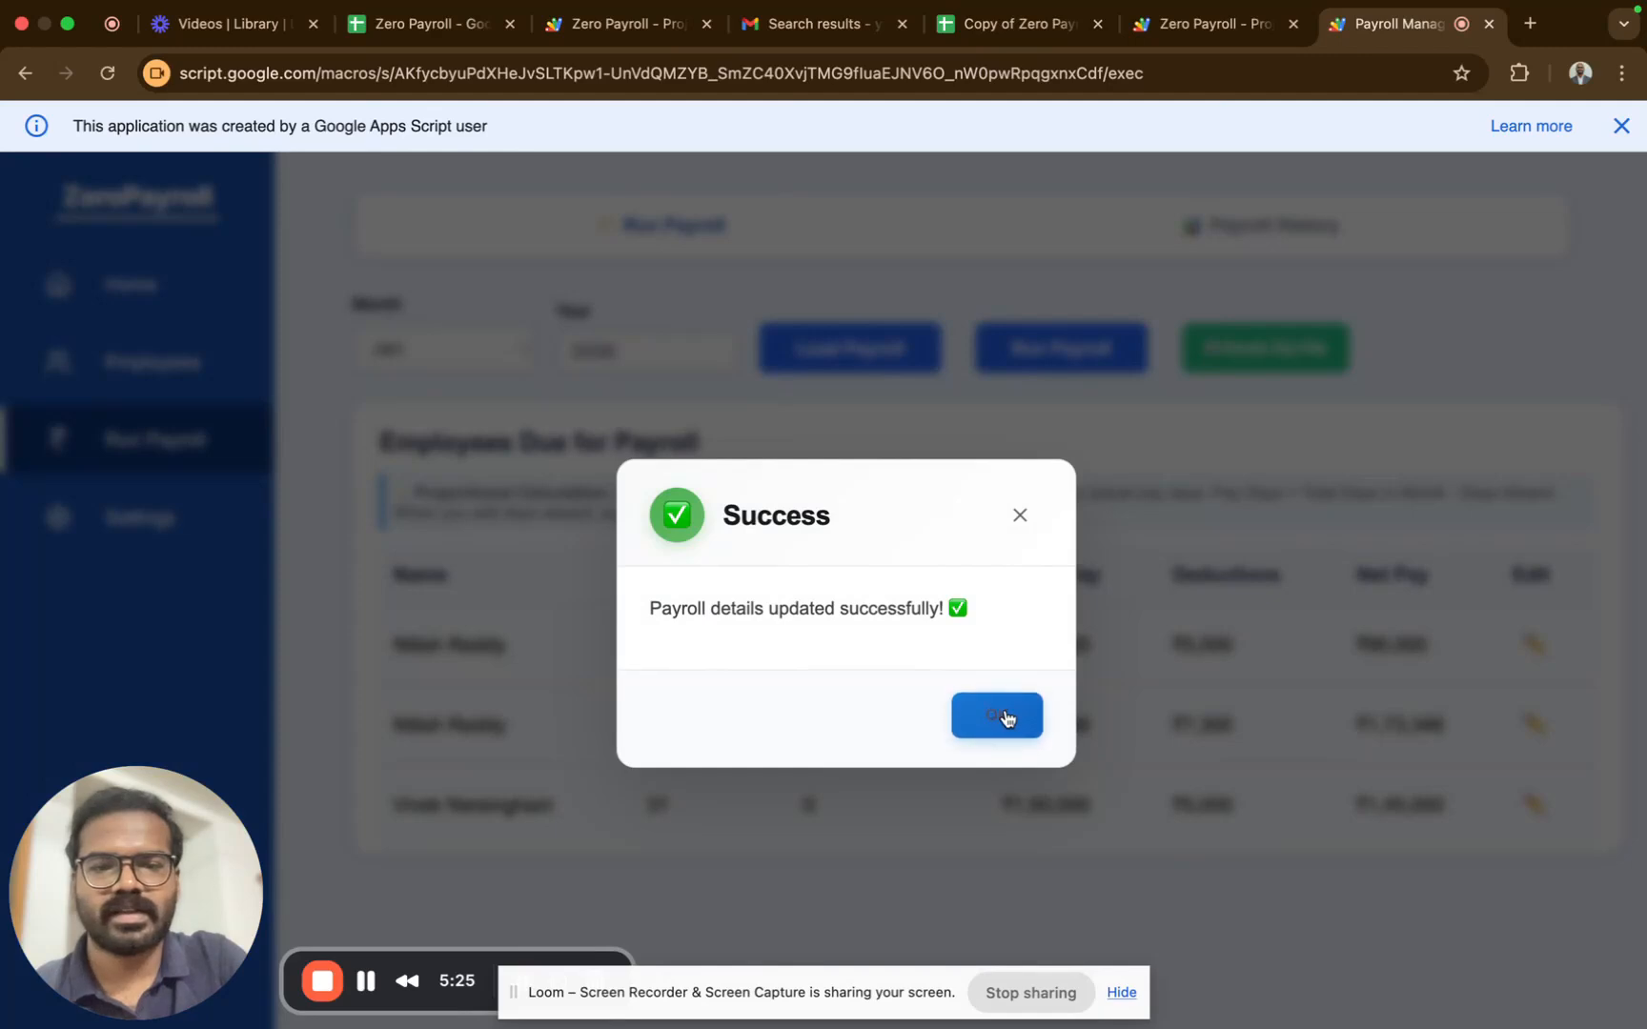
left_click(1003, 716)
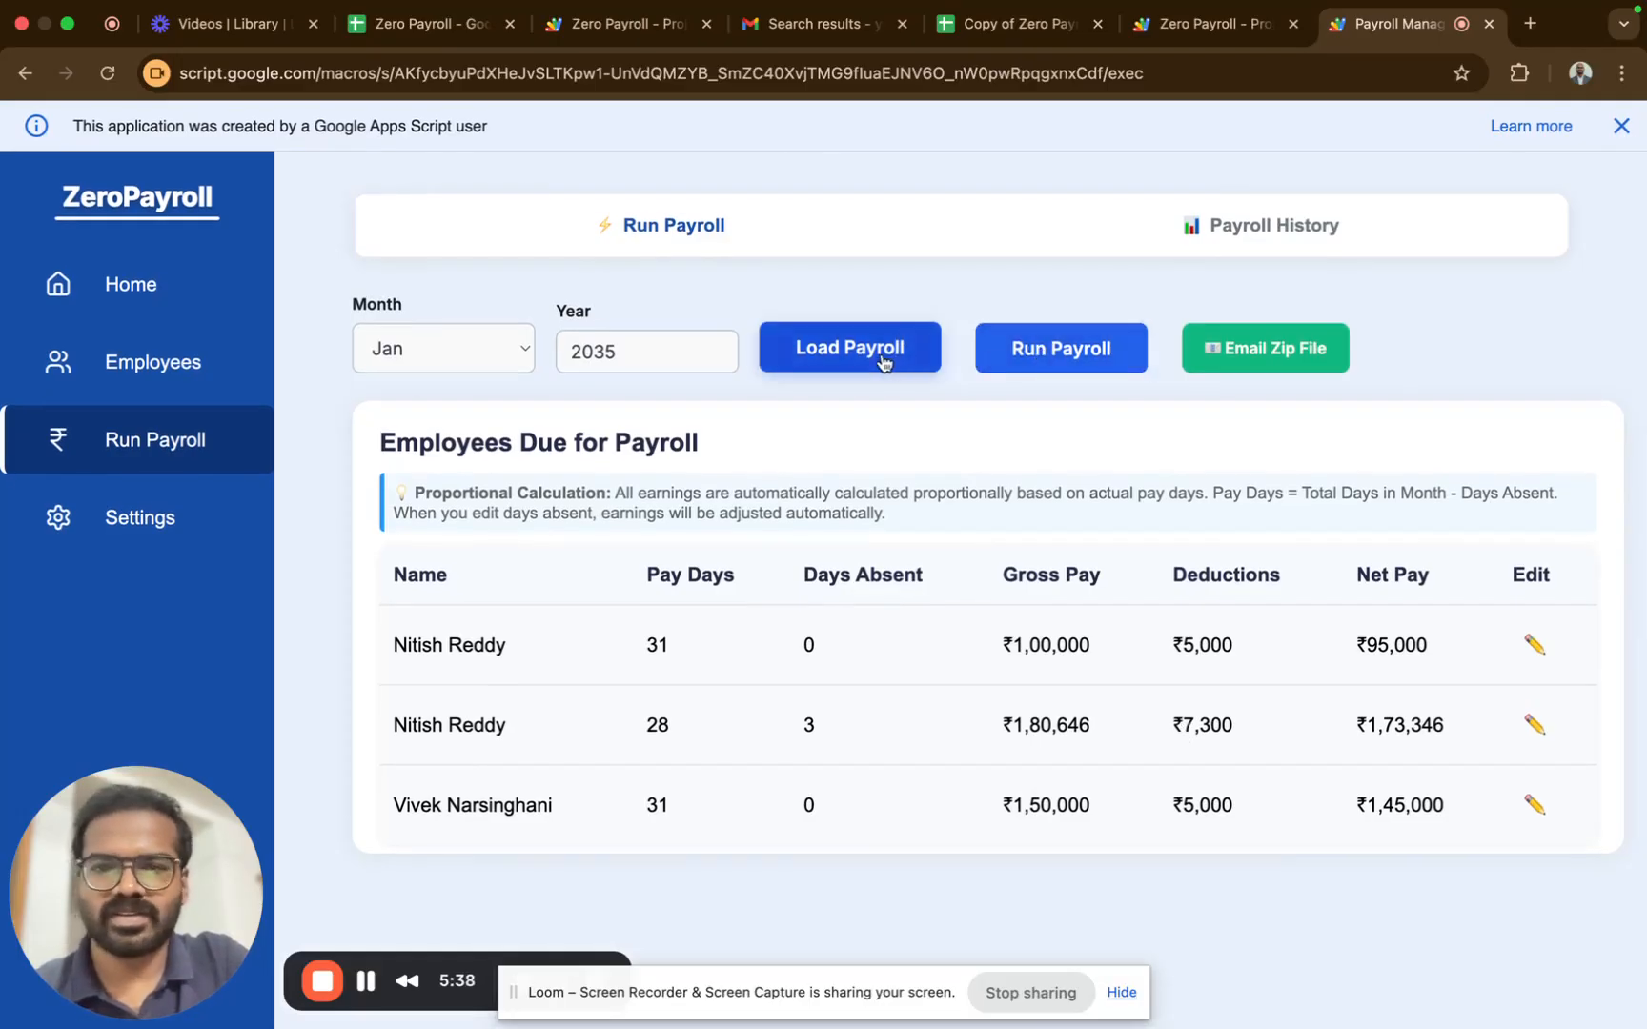
- Run and confirm the payroll for Jan 2035, and close the completion report once processing ends
left_click(1064, 357)
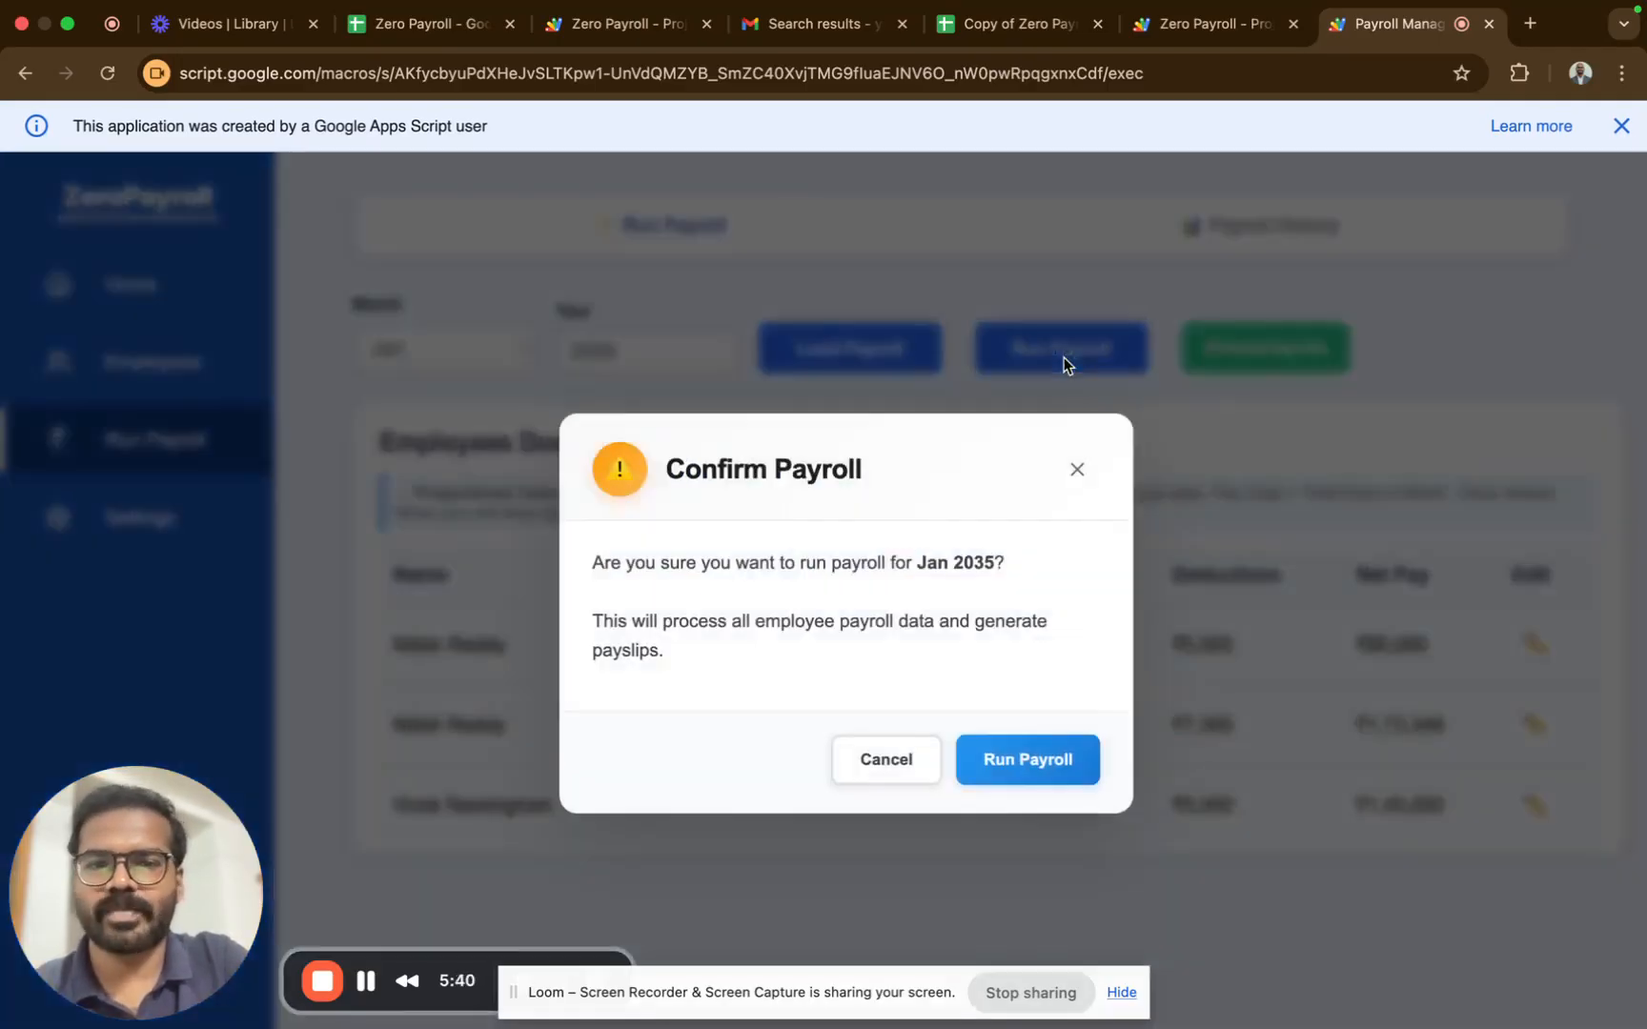
left_click(1026, 758)
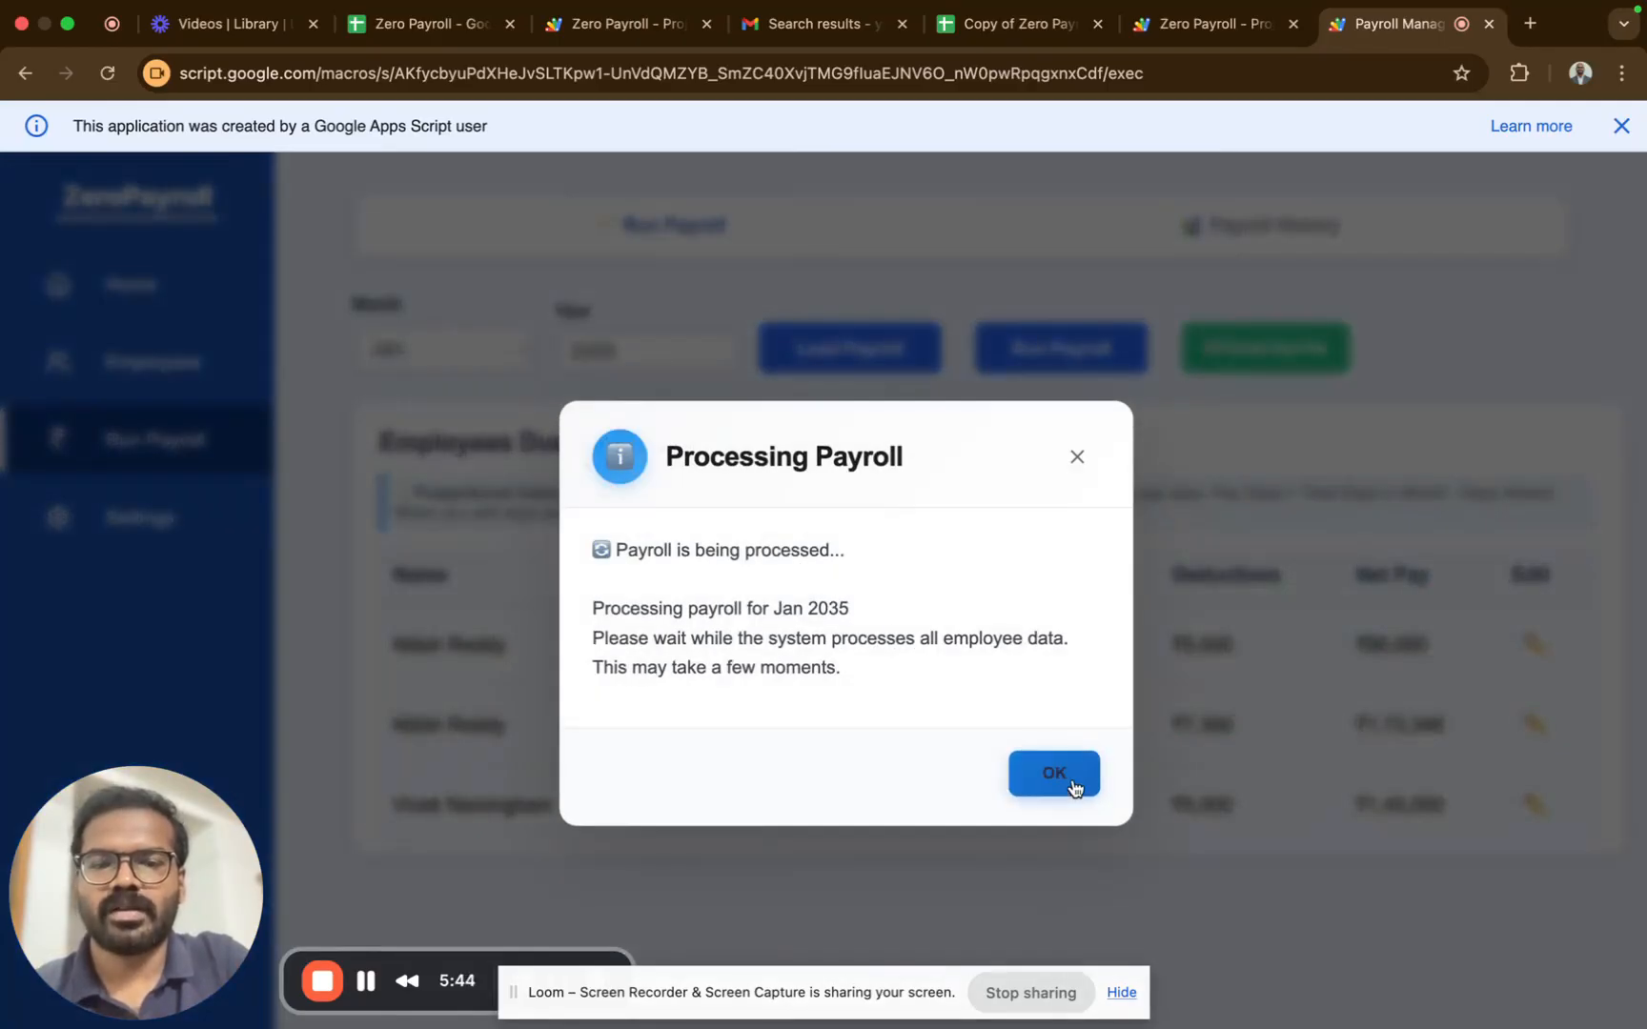
left_click(1053, 774)
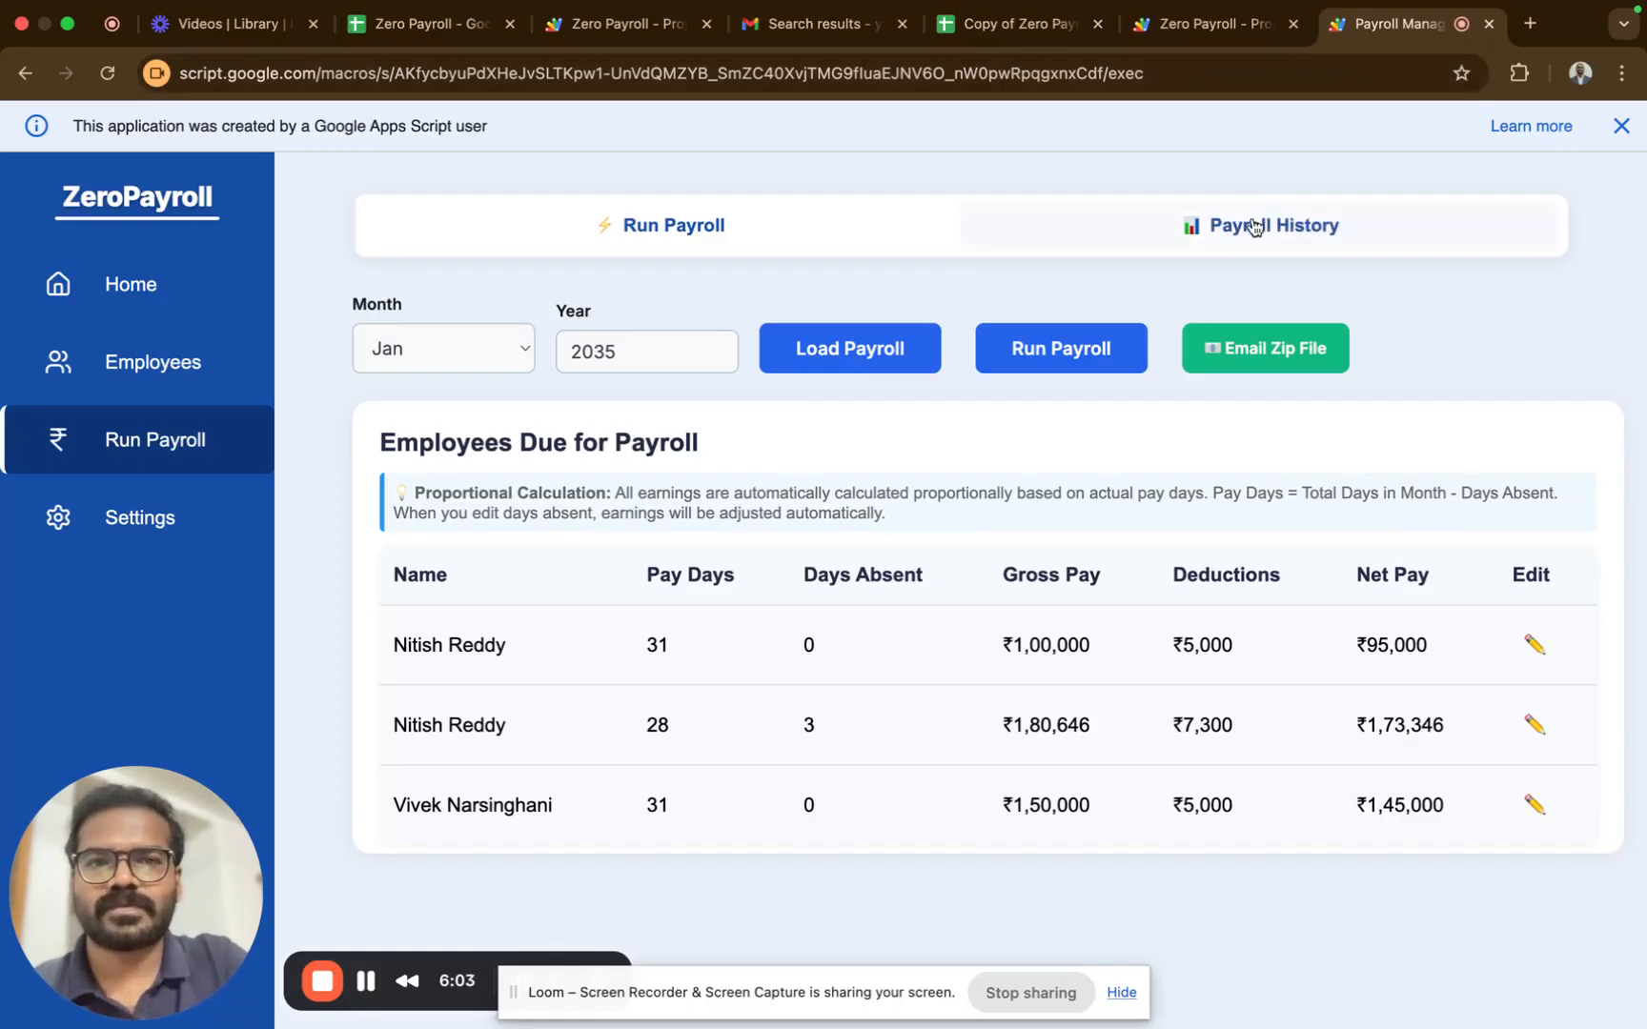
left_click(819, 24)
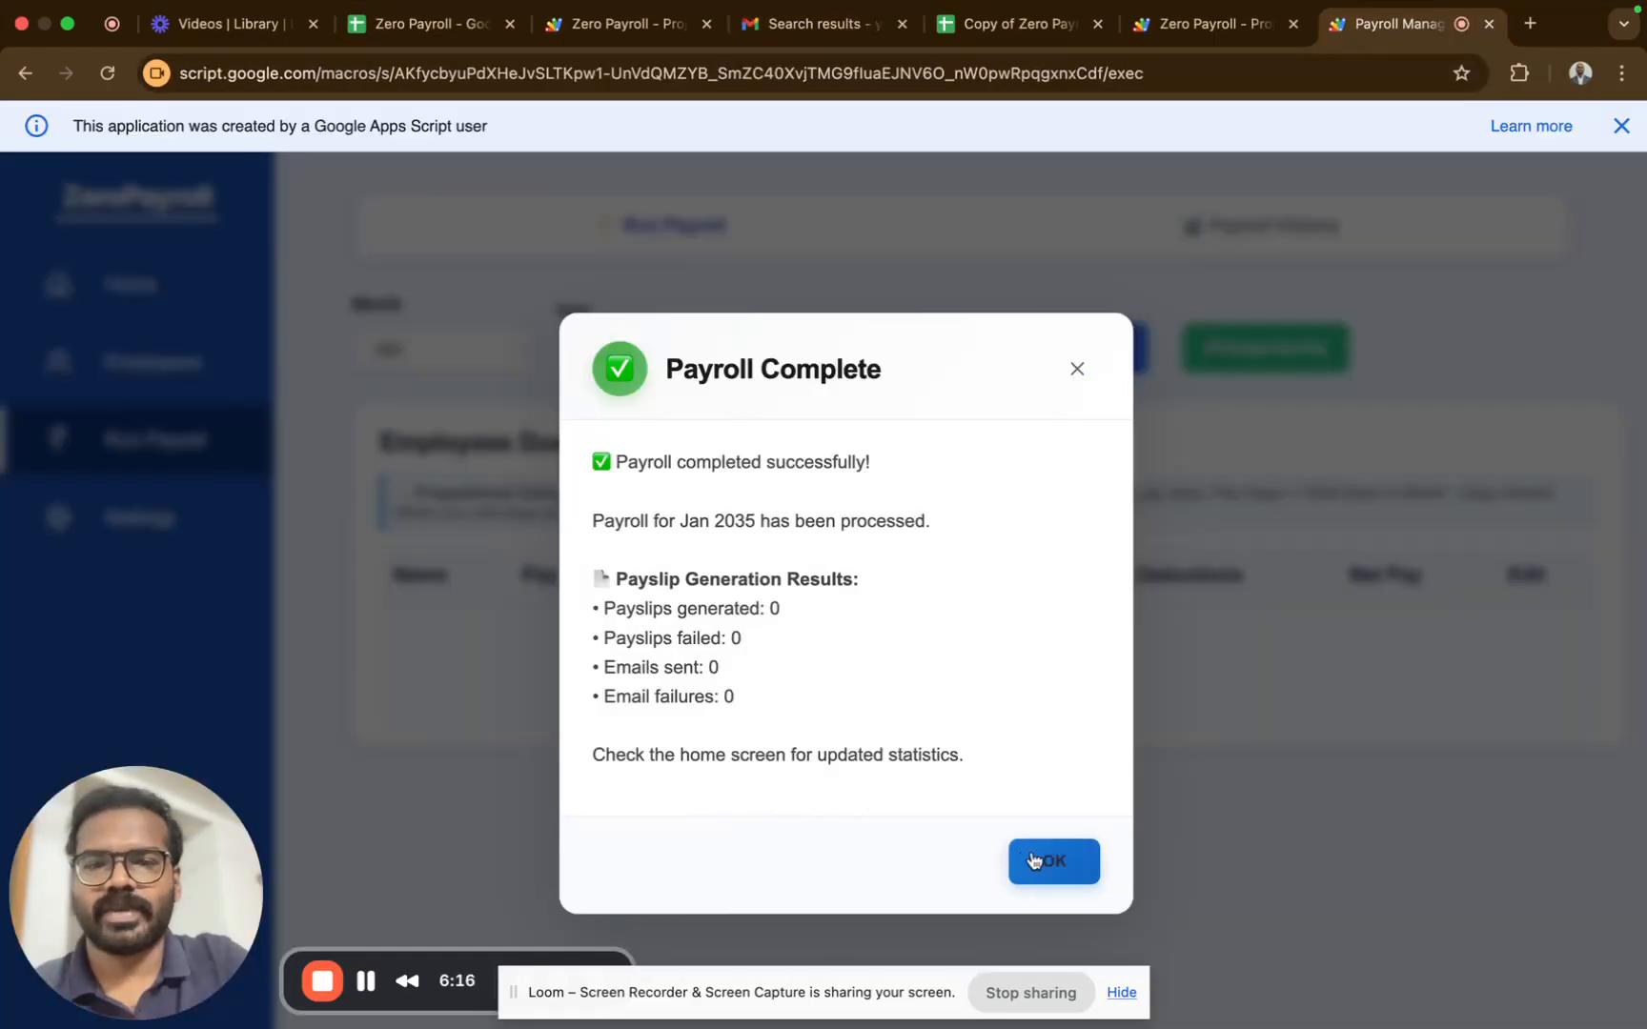
left_click(1035, 863)
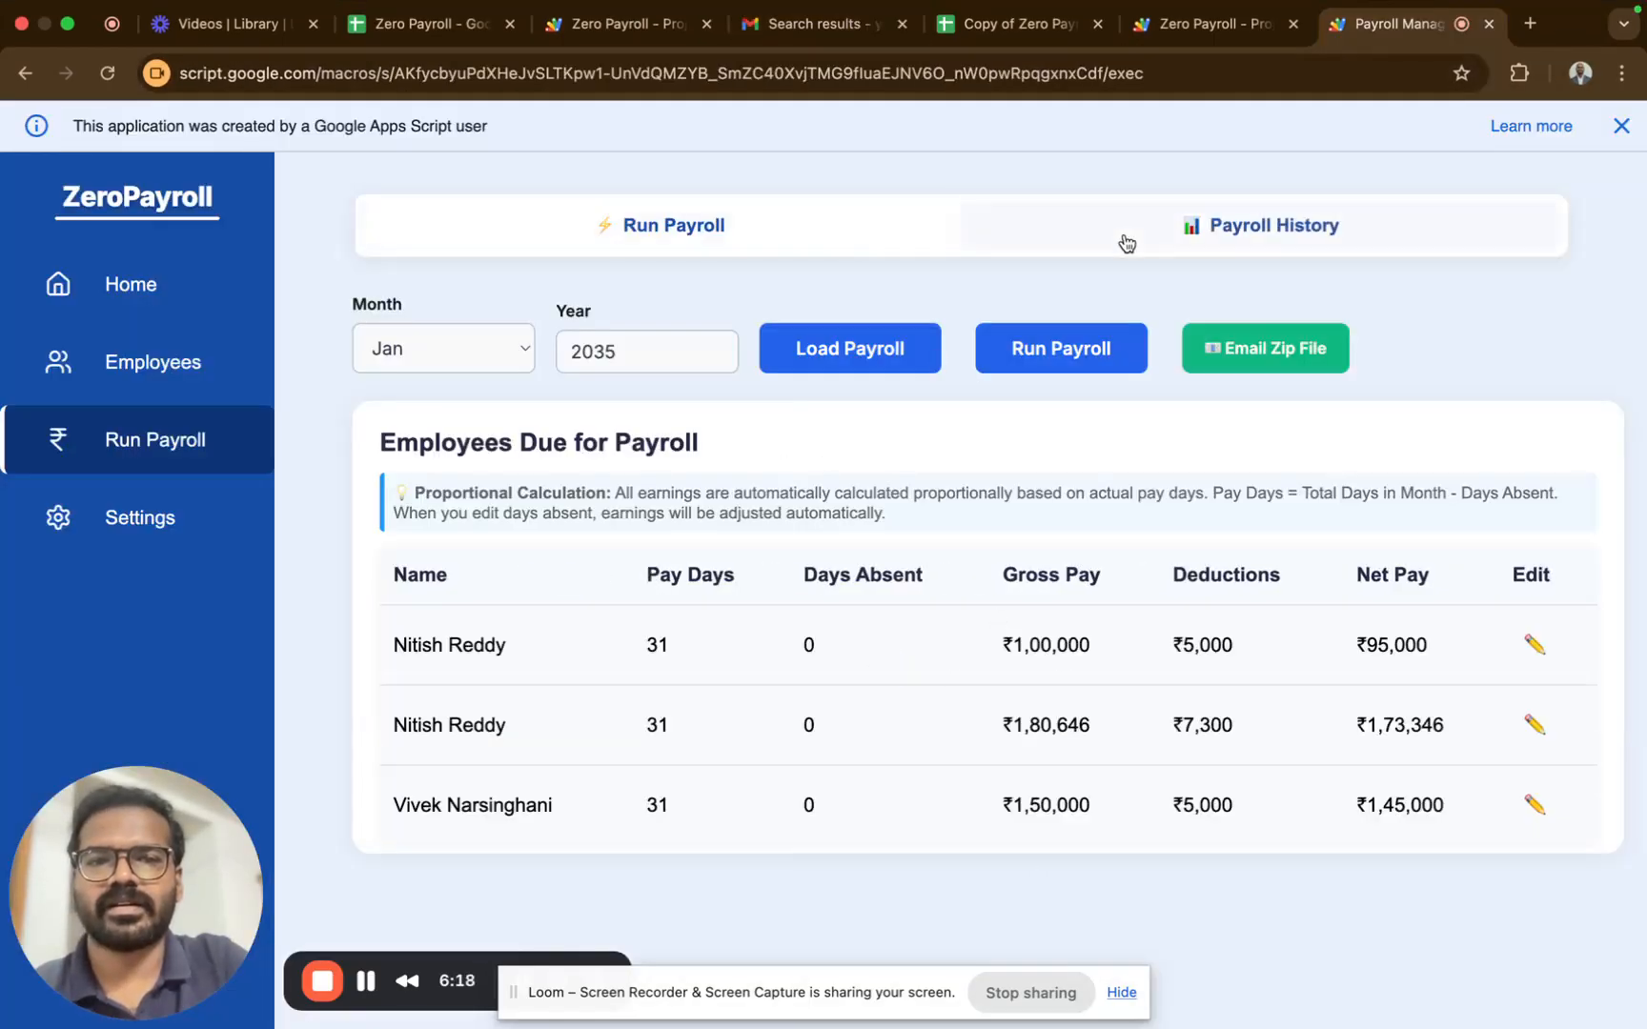
- Open the payroll history and load the employee details for Jan 2035
left_click(1117, 244)
left_click(472, 370)
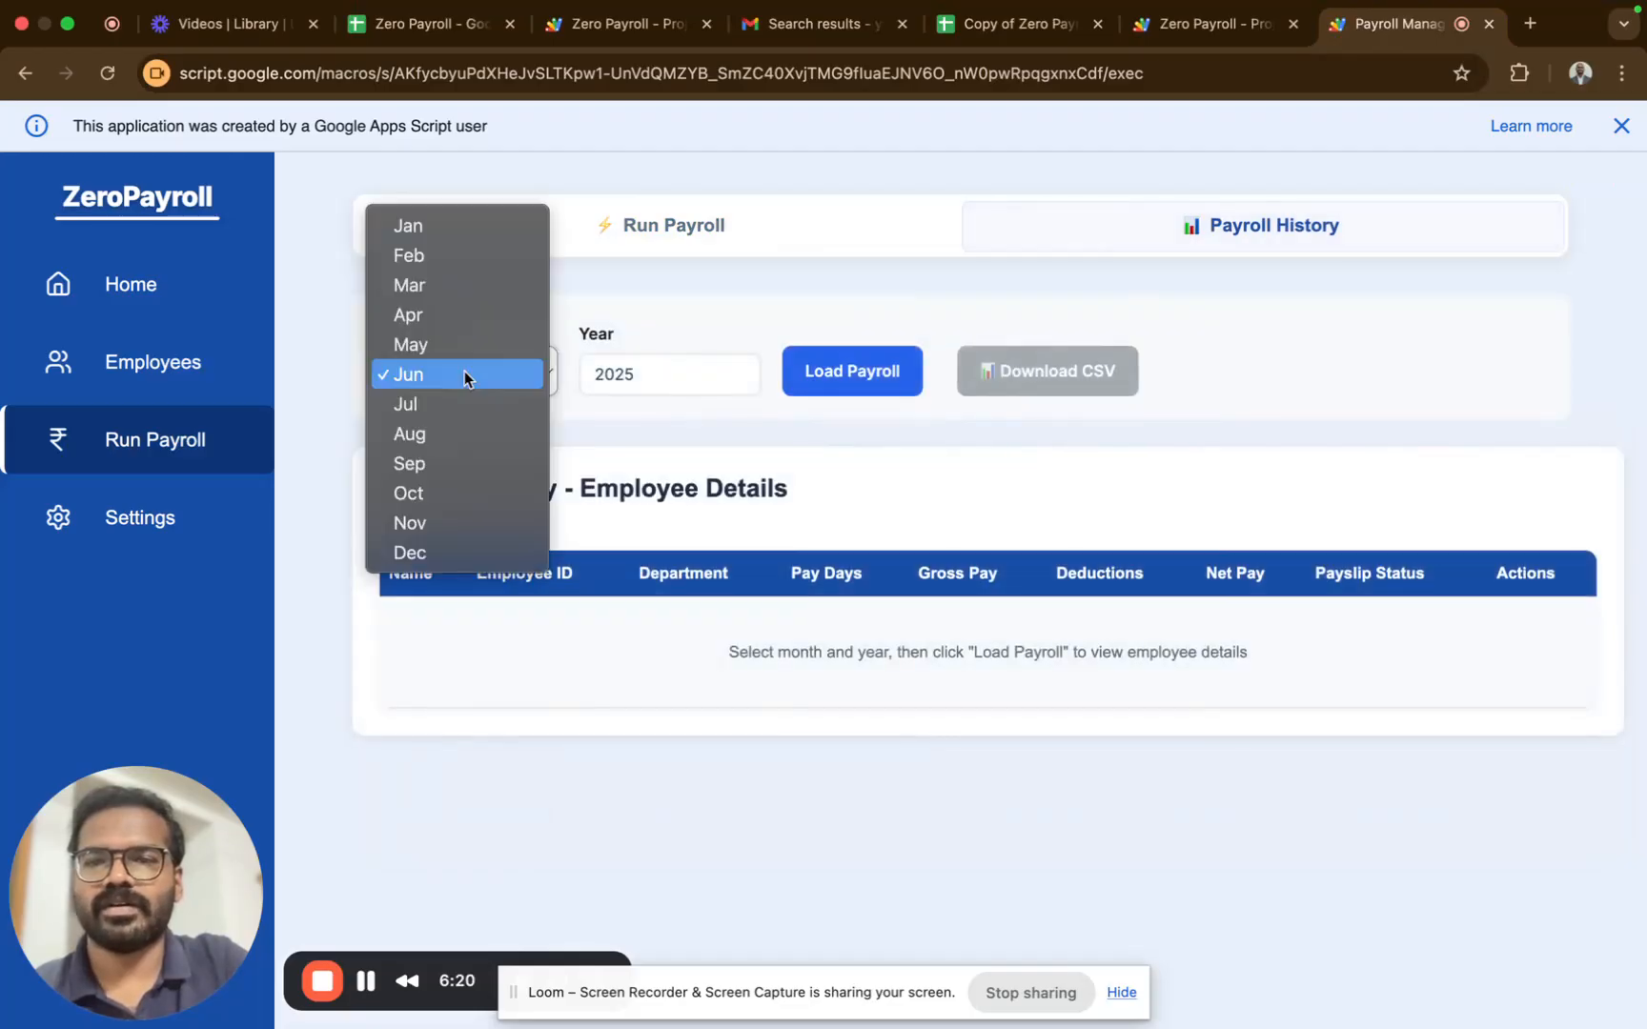
left_click(477, 227)
double_click(628, 360)
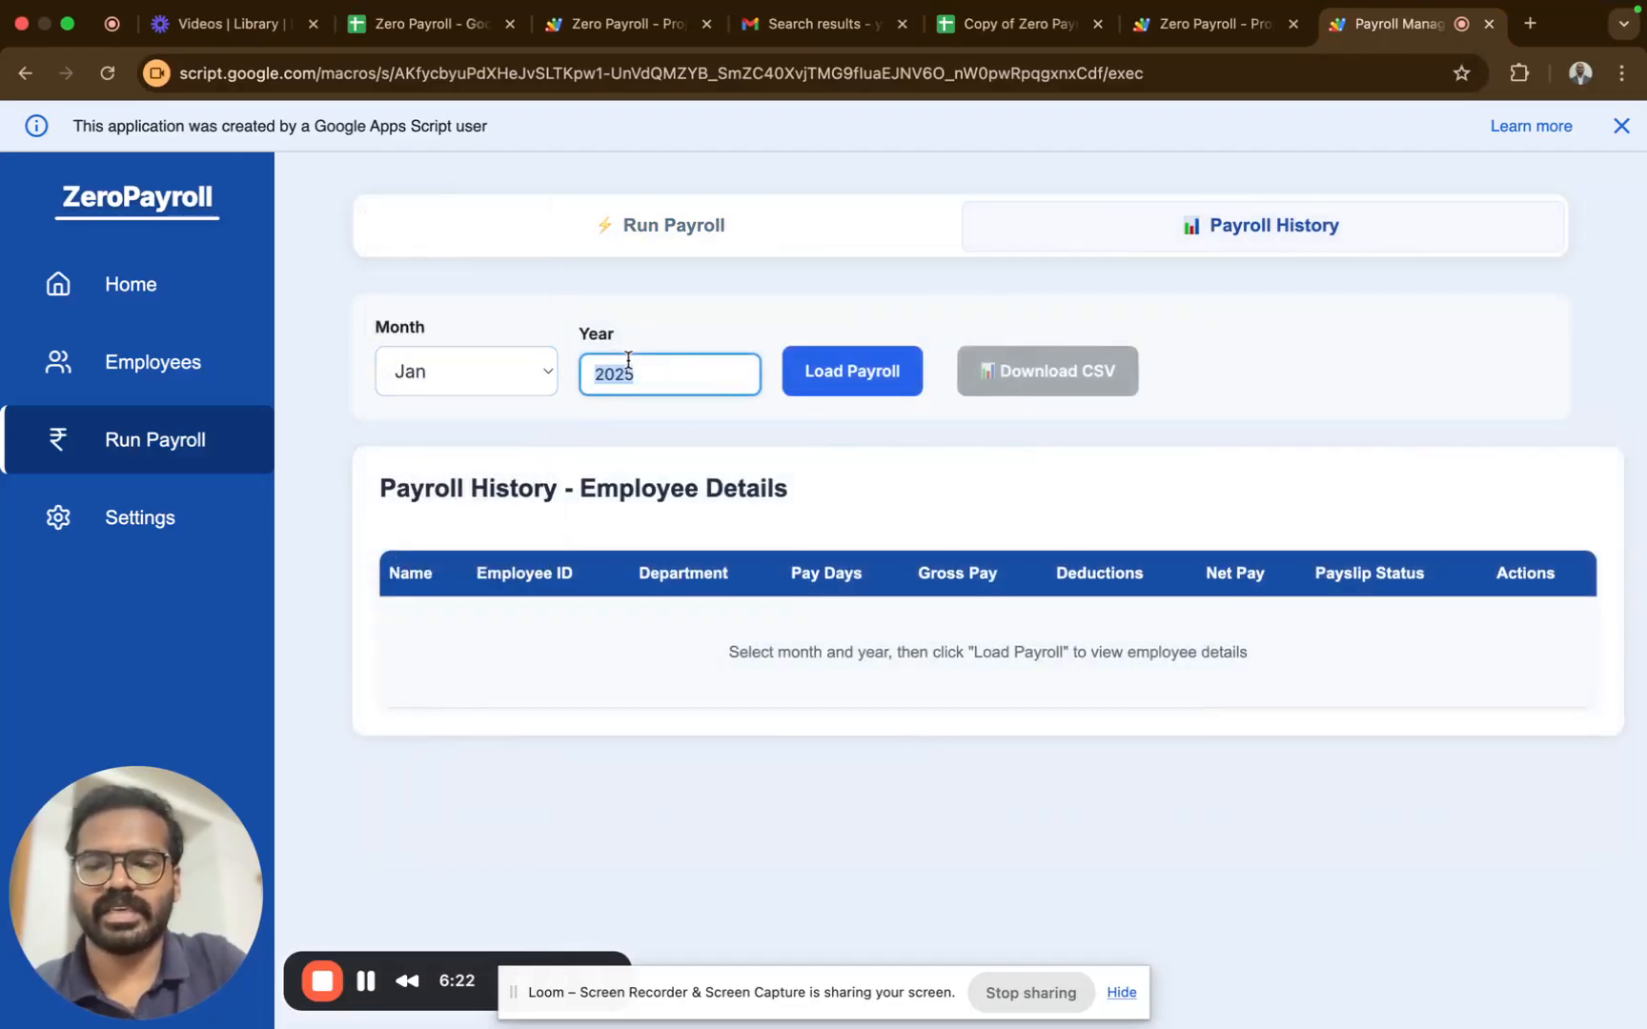
type("2035")
left_click(873, 369)
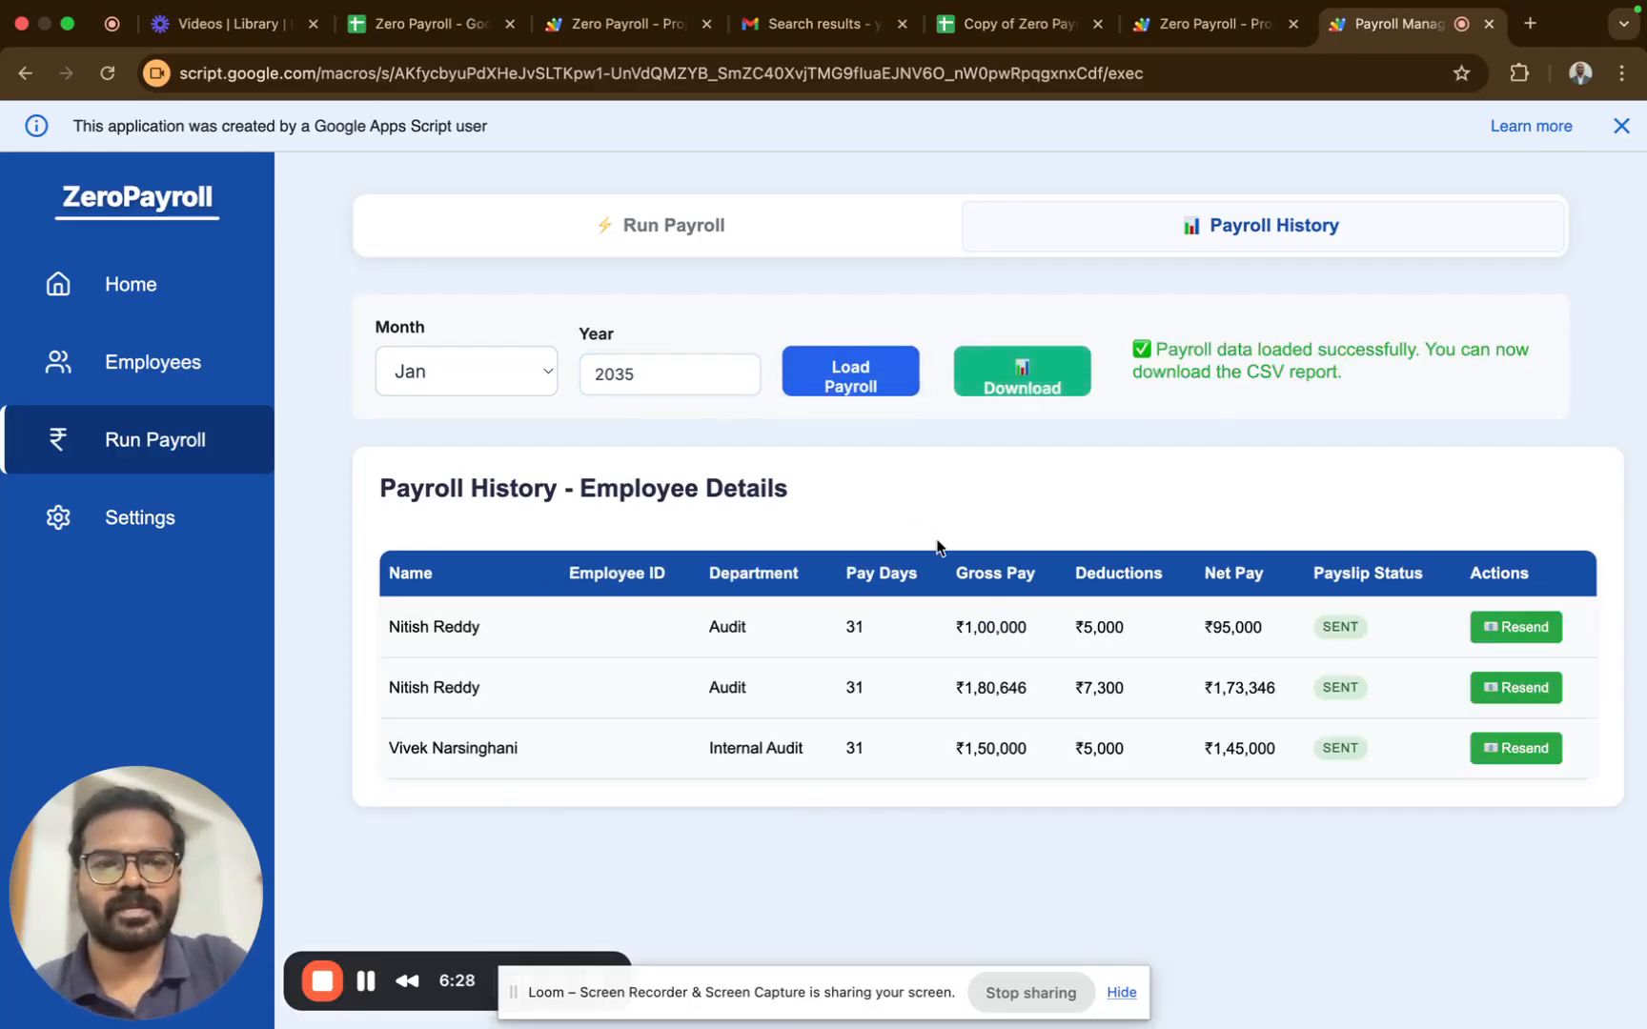
- Resend the Jan 2035 payslip to the employee with the ₹1,80,646 gross pay and confirm the resend
left_click(1478, 694)
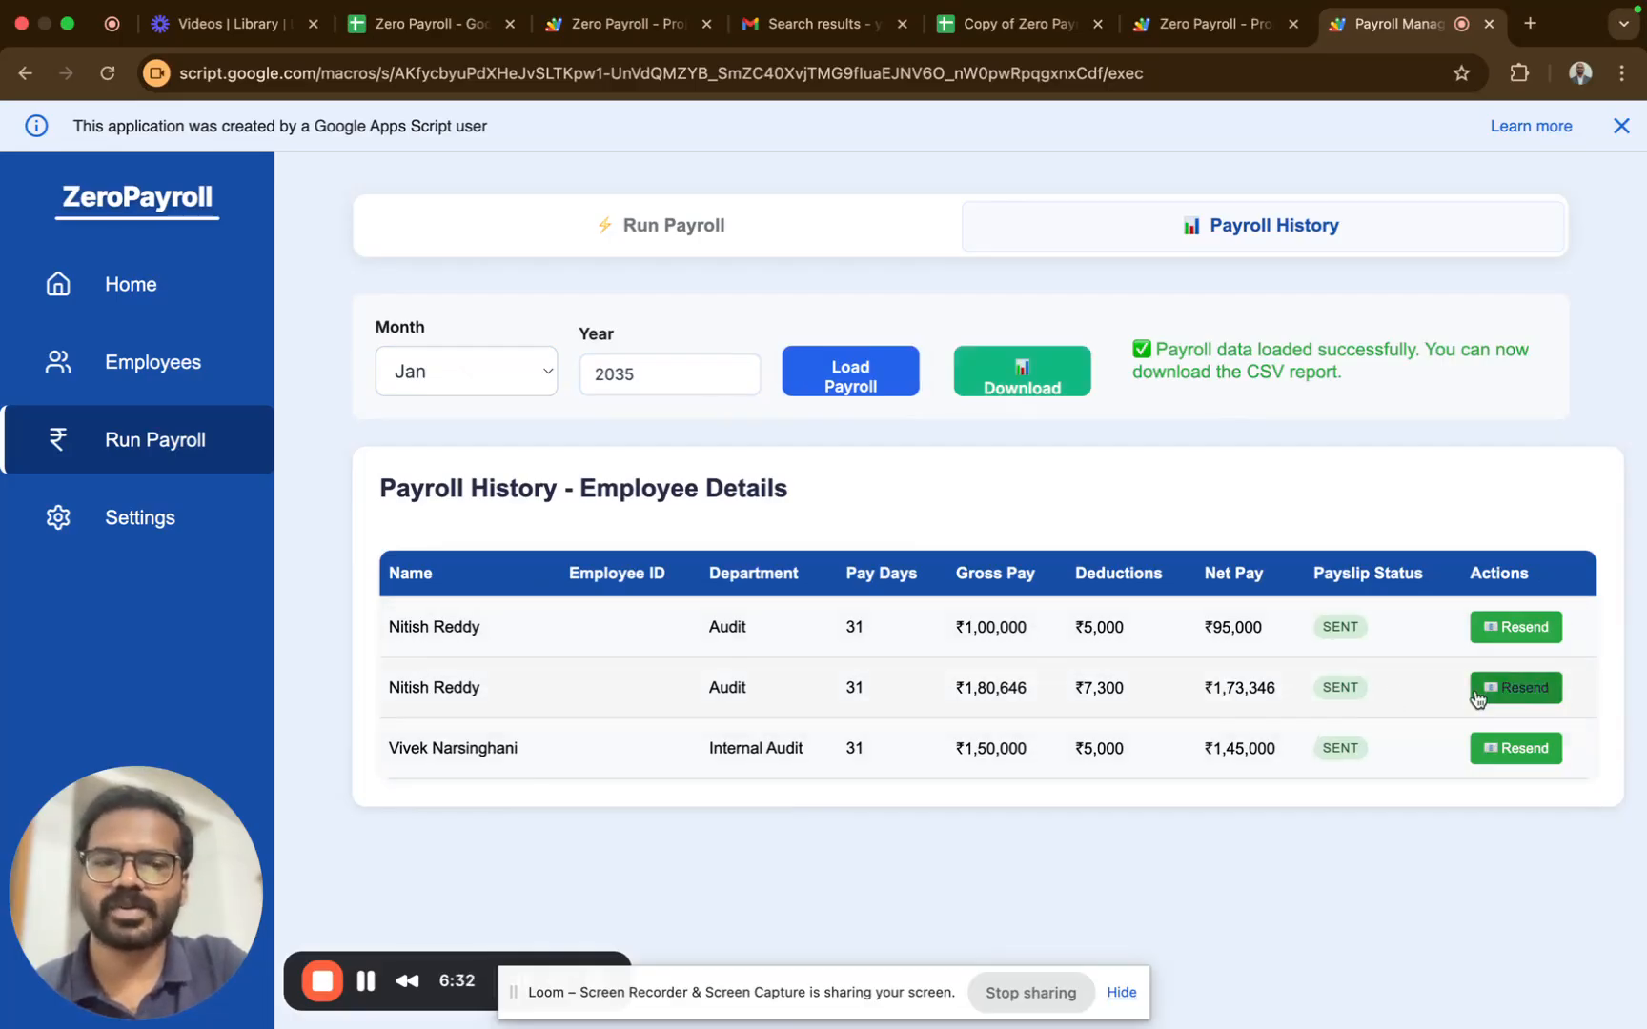
left_click(1526, 696)
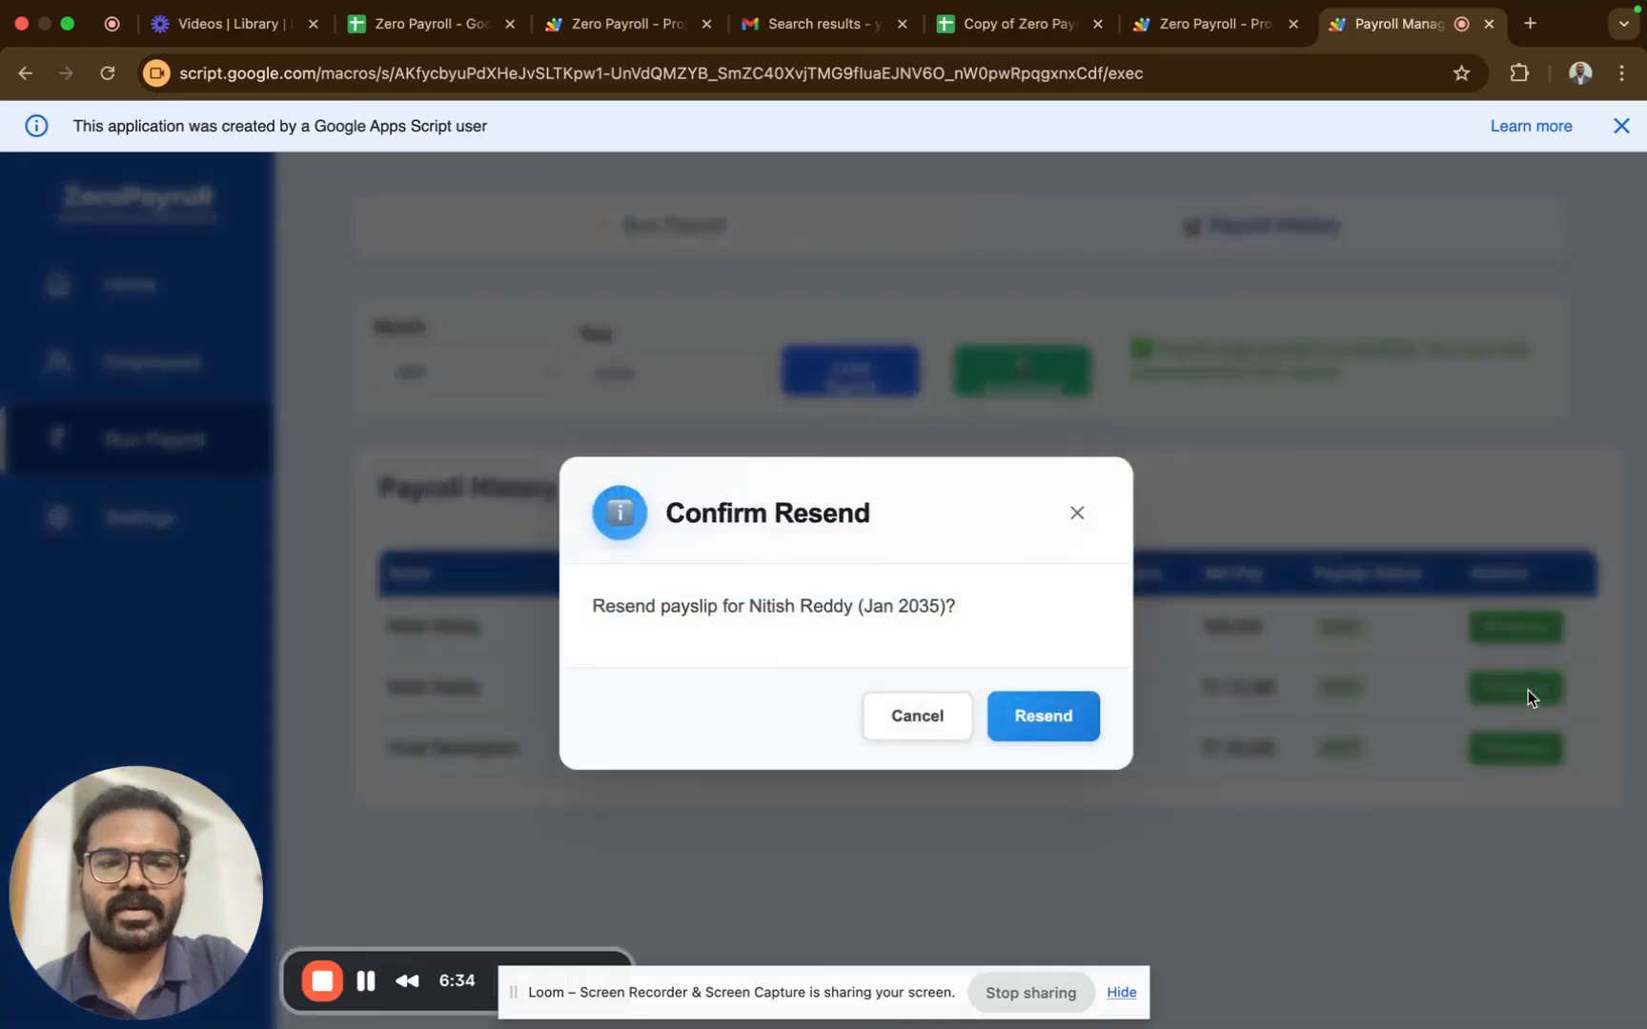
left_click(1036, 747)
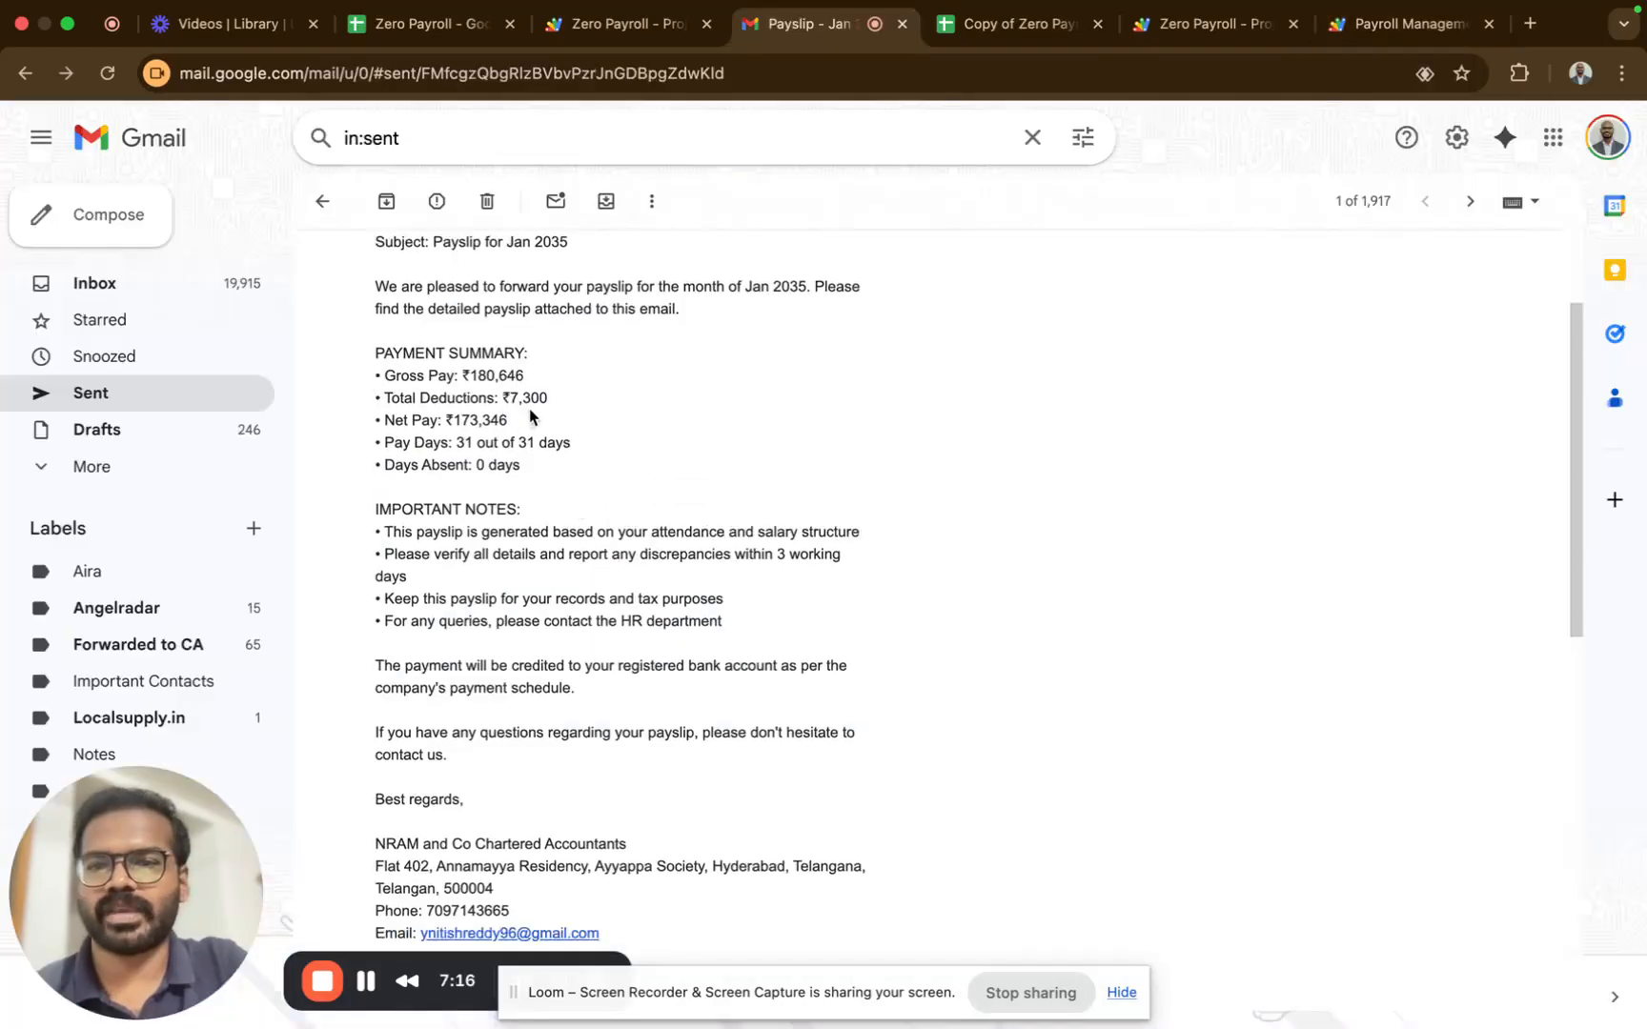
- Review the sent Jan 2035 payslip email in Gmail, then open its PDF attachment and check the pay days
scroll(530, 416, "down", 10)
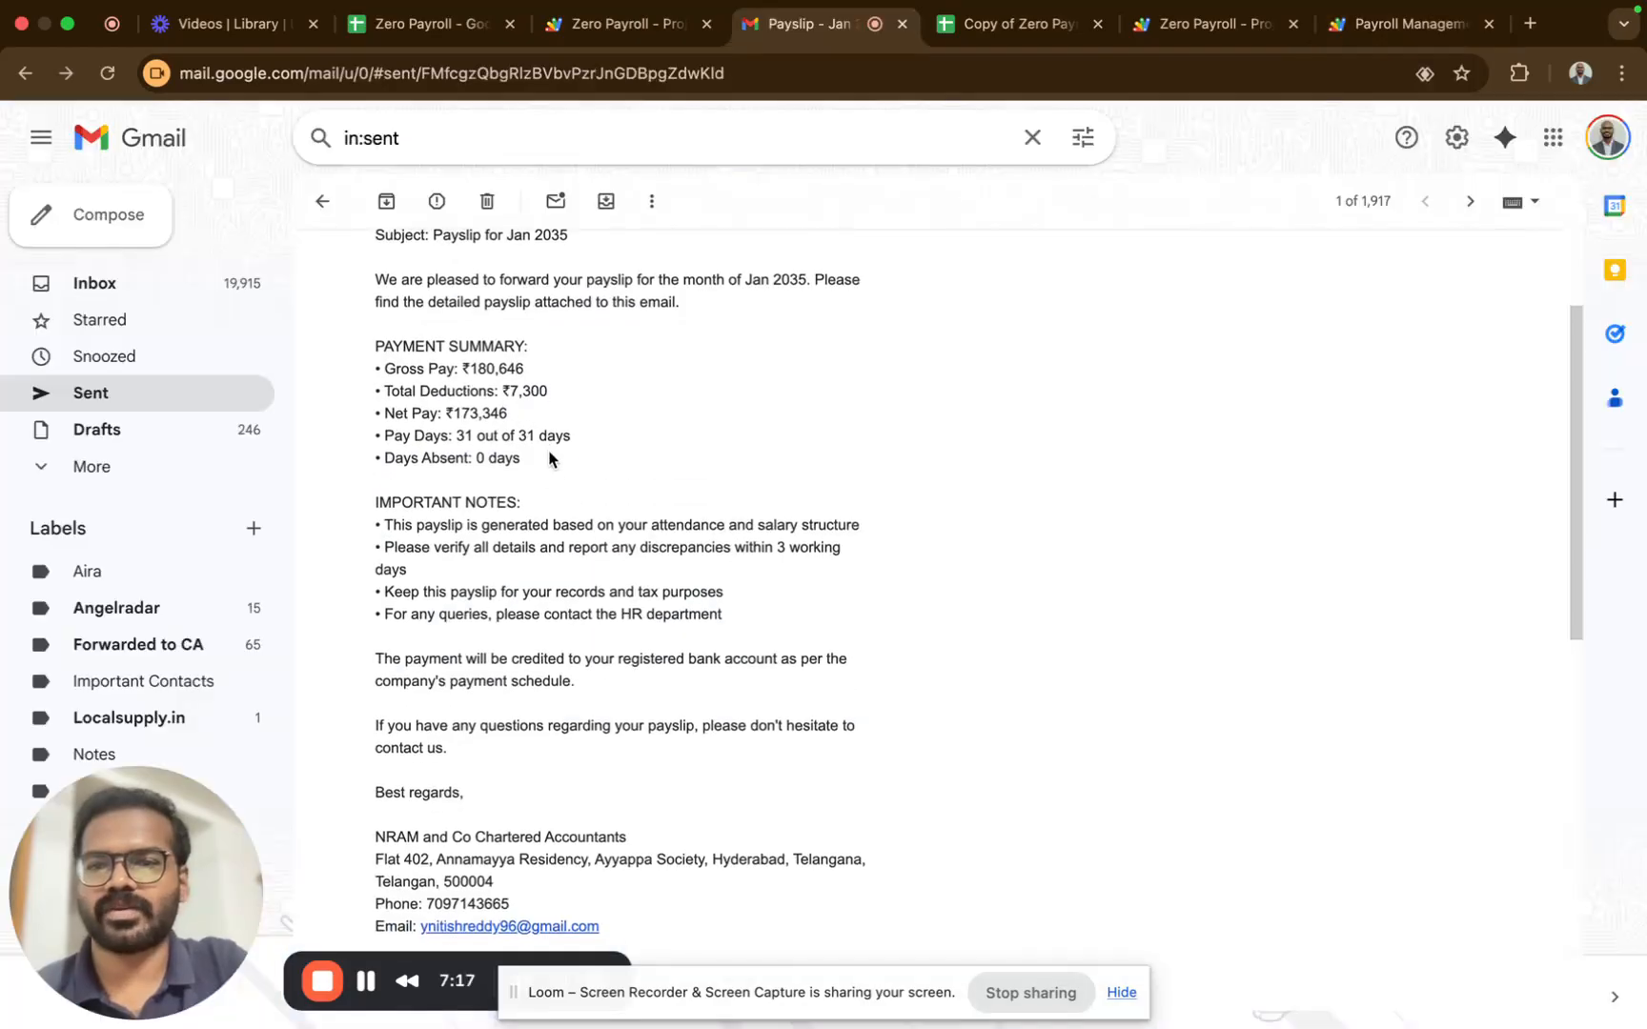
left_click(516, 488)
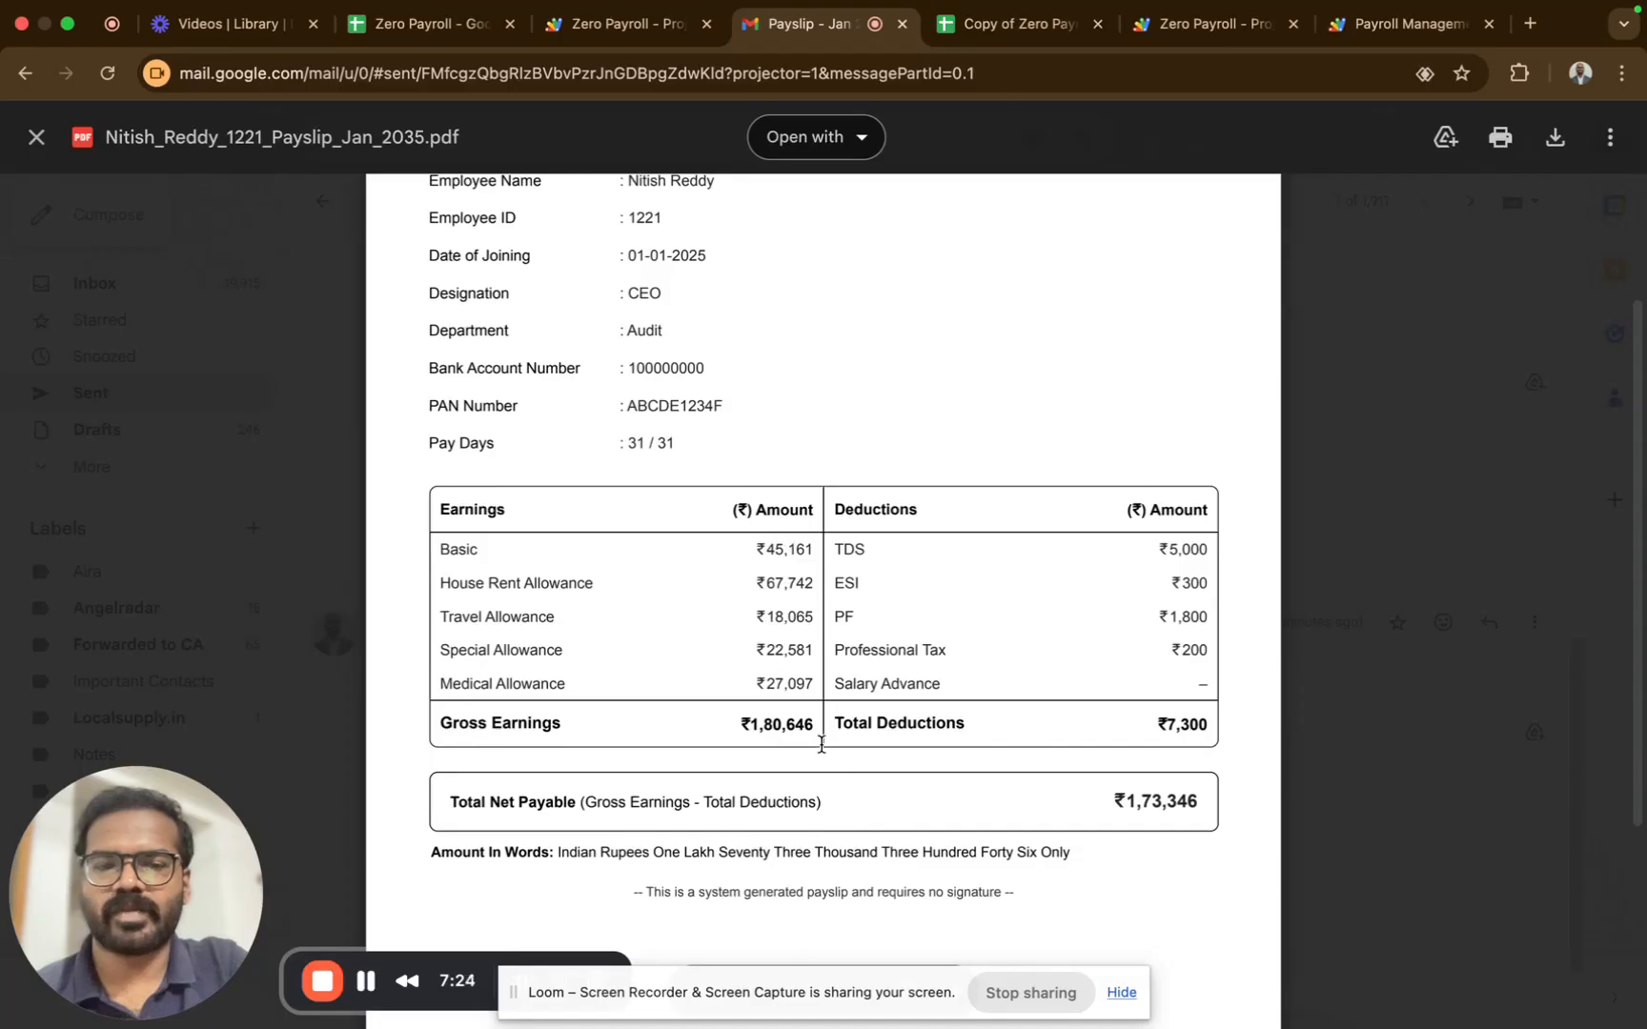
scroll(667, 600, "up", 4)
left_click_drag(621, 639, 688, 639)
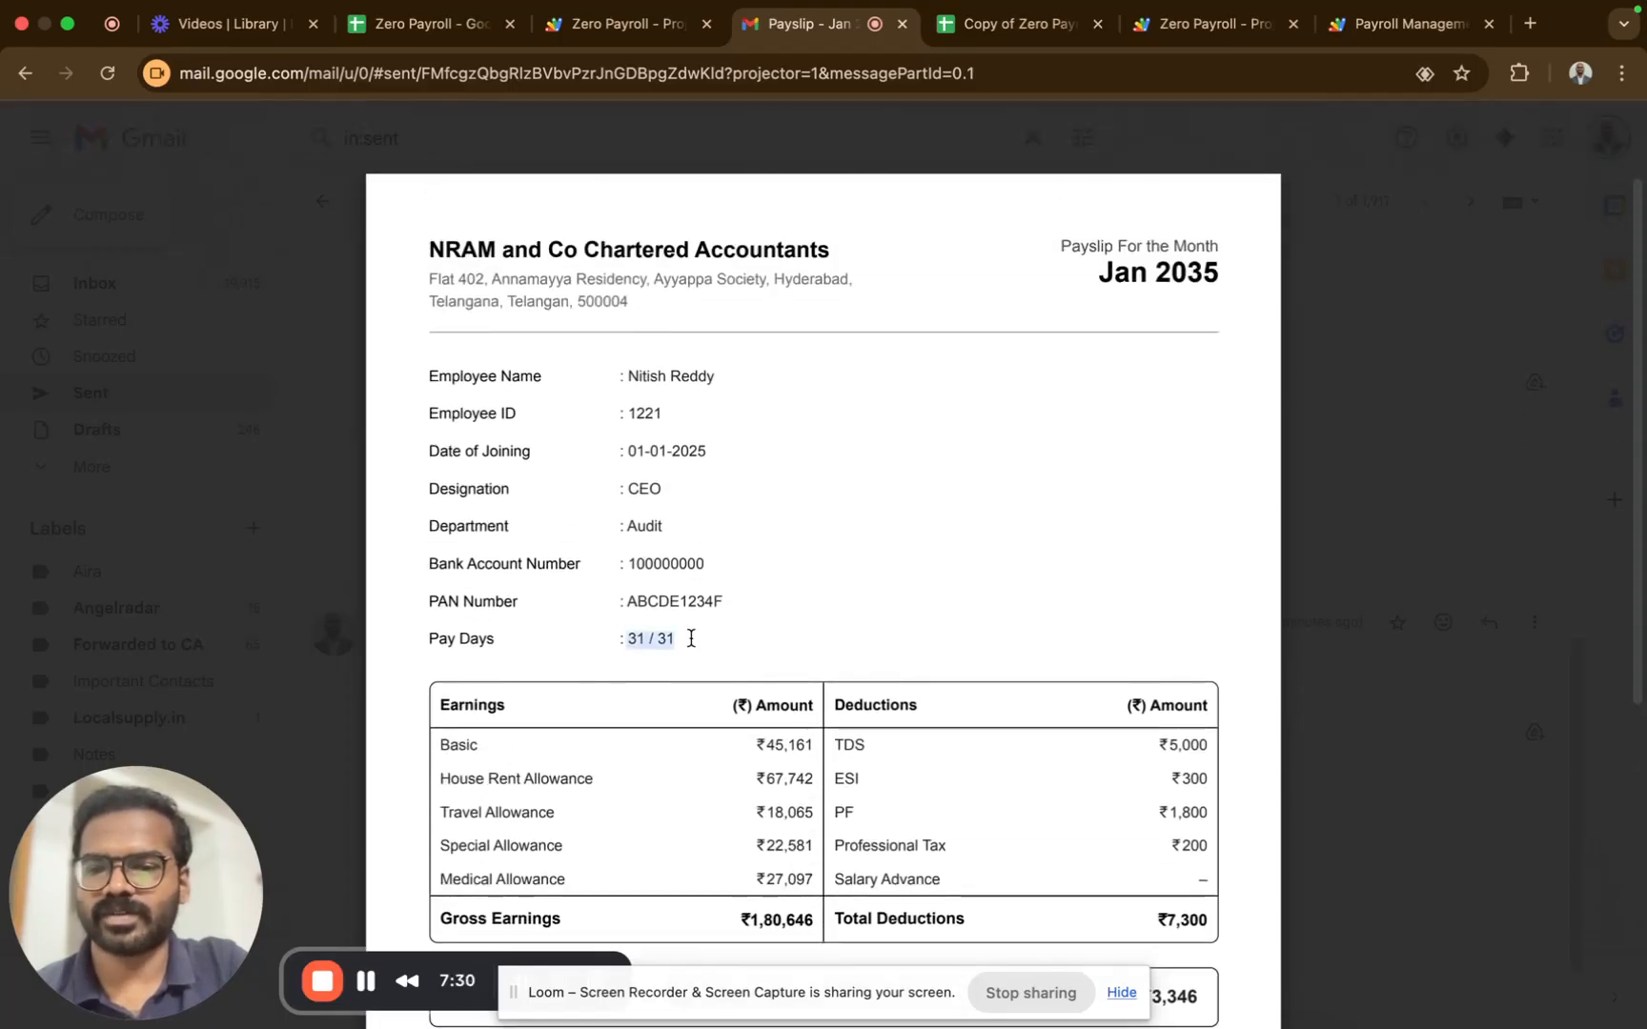
left_click(1113, 995)
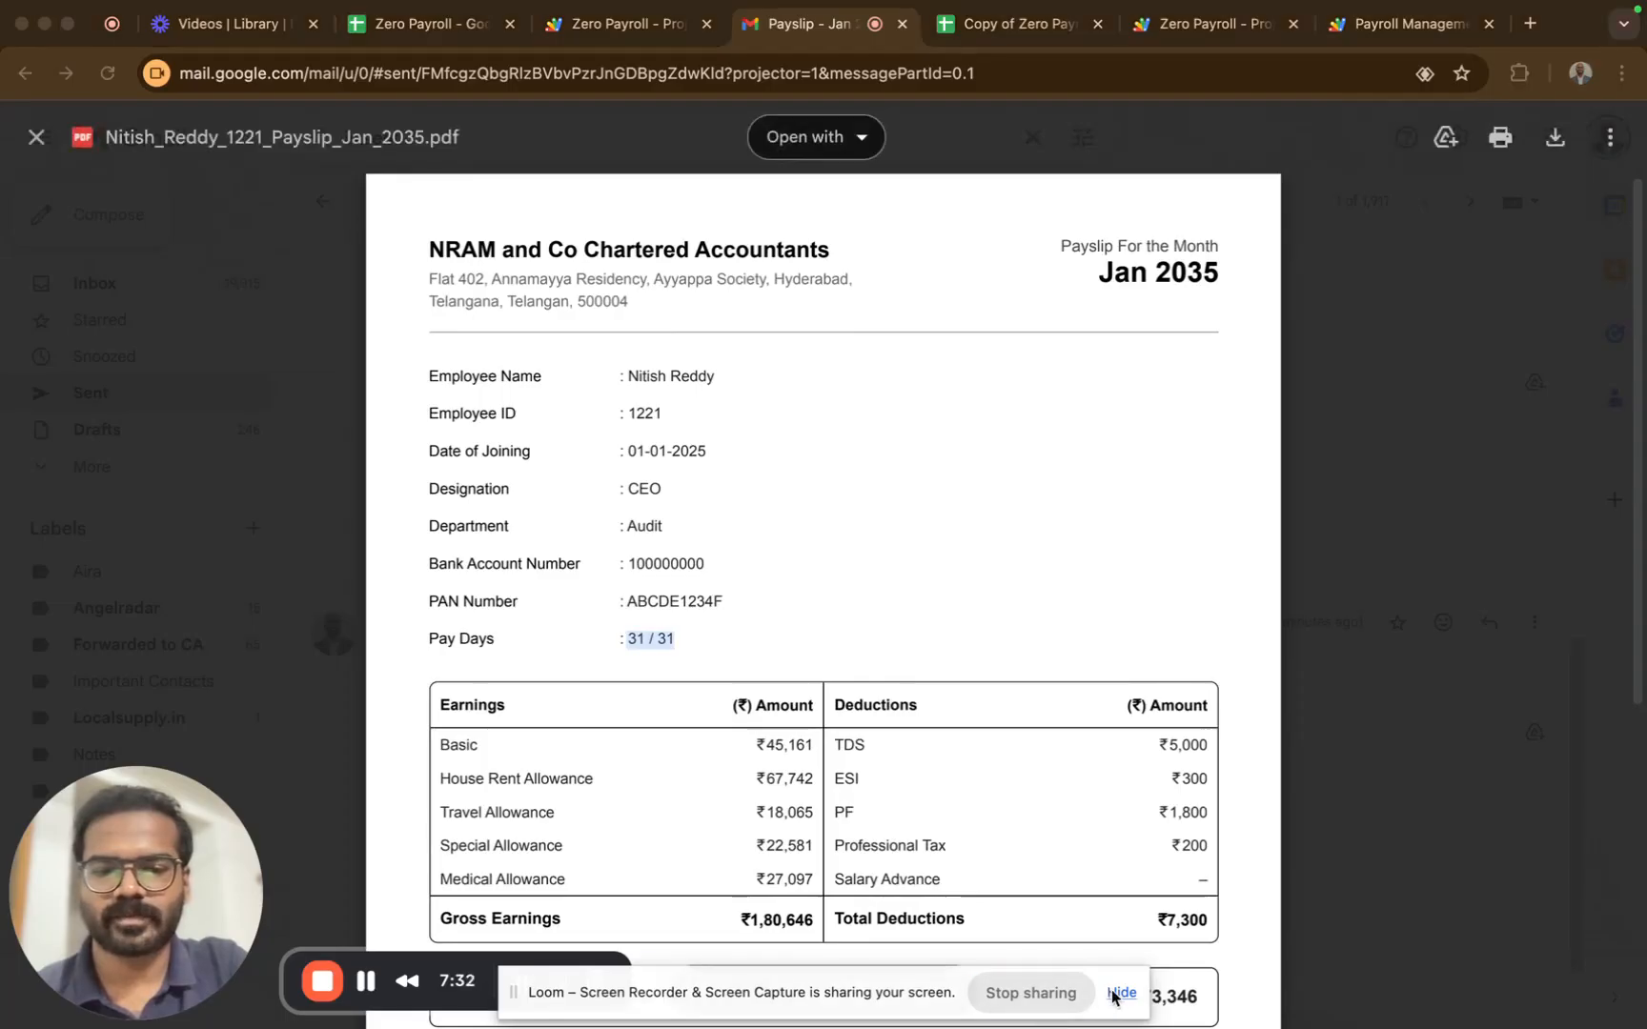